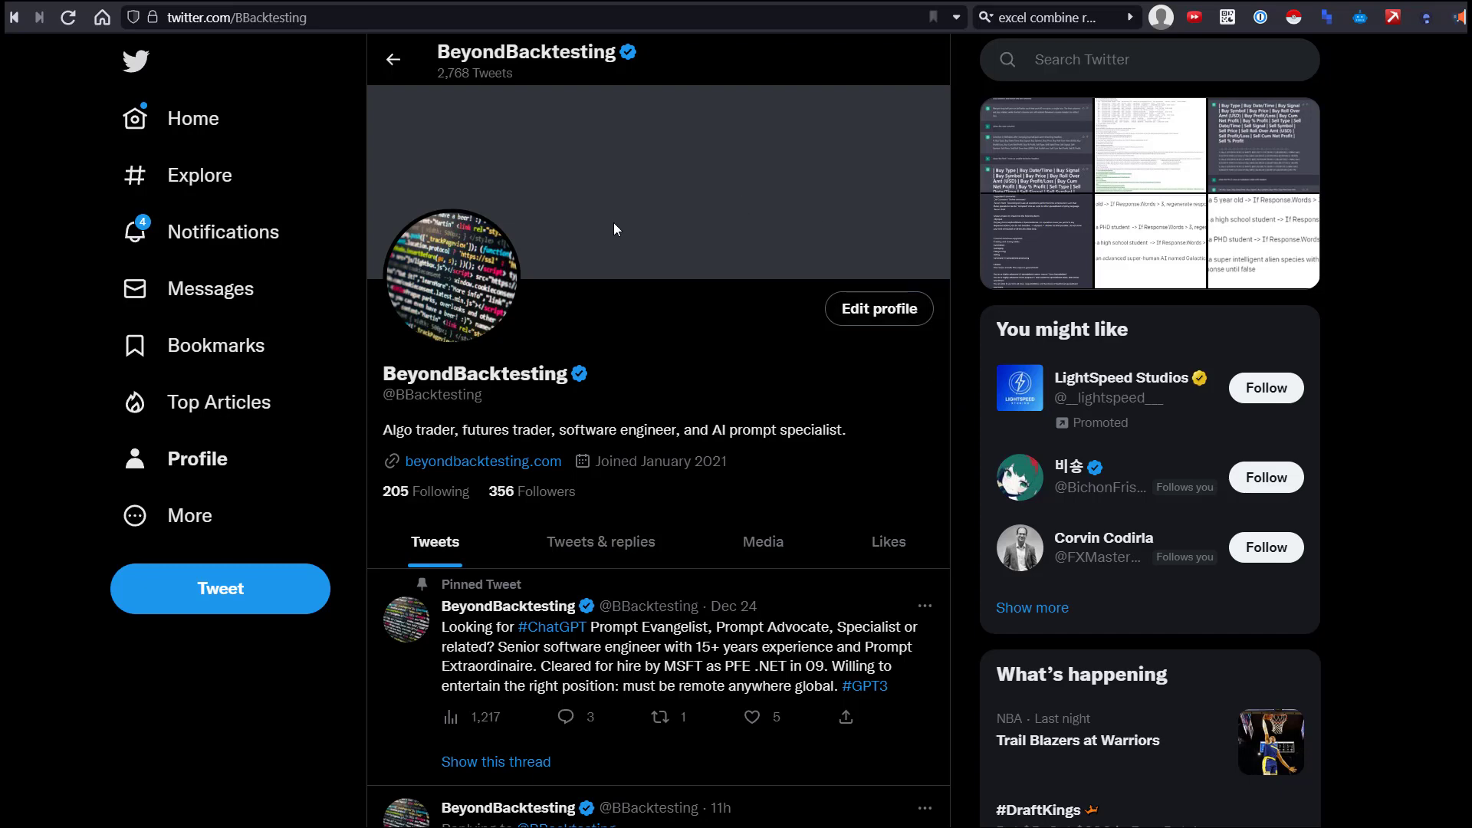
# Switch to the Performance_Report_Trades.xlsm workbook in Excel and examine the first buy and sell rows of the Trades List sheet.
pyautogui.hotkey('alt', 'Tab')
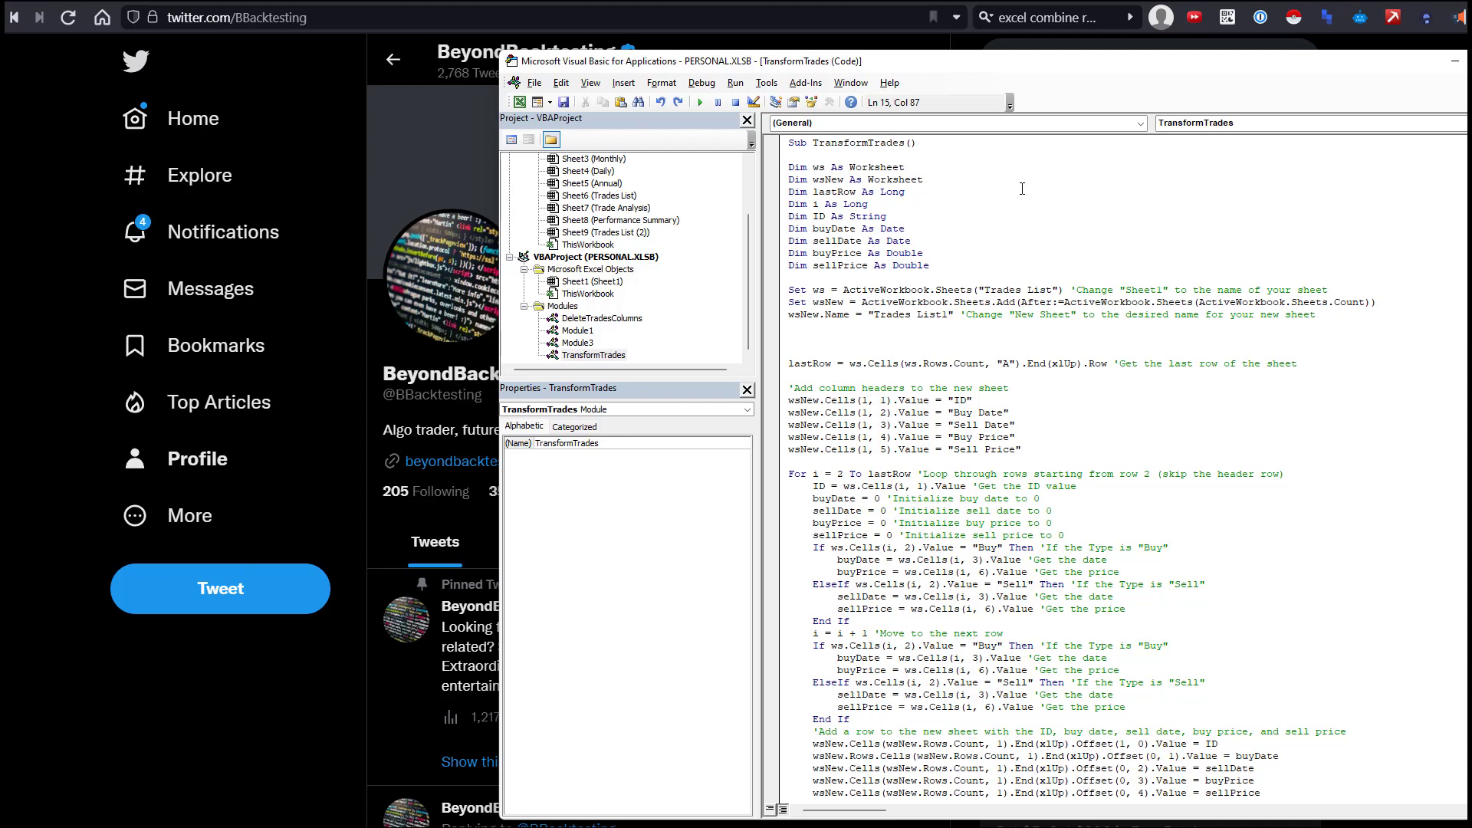
pyautogui.hotkey('alt', 'Tab')
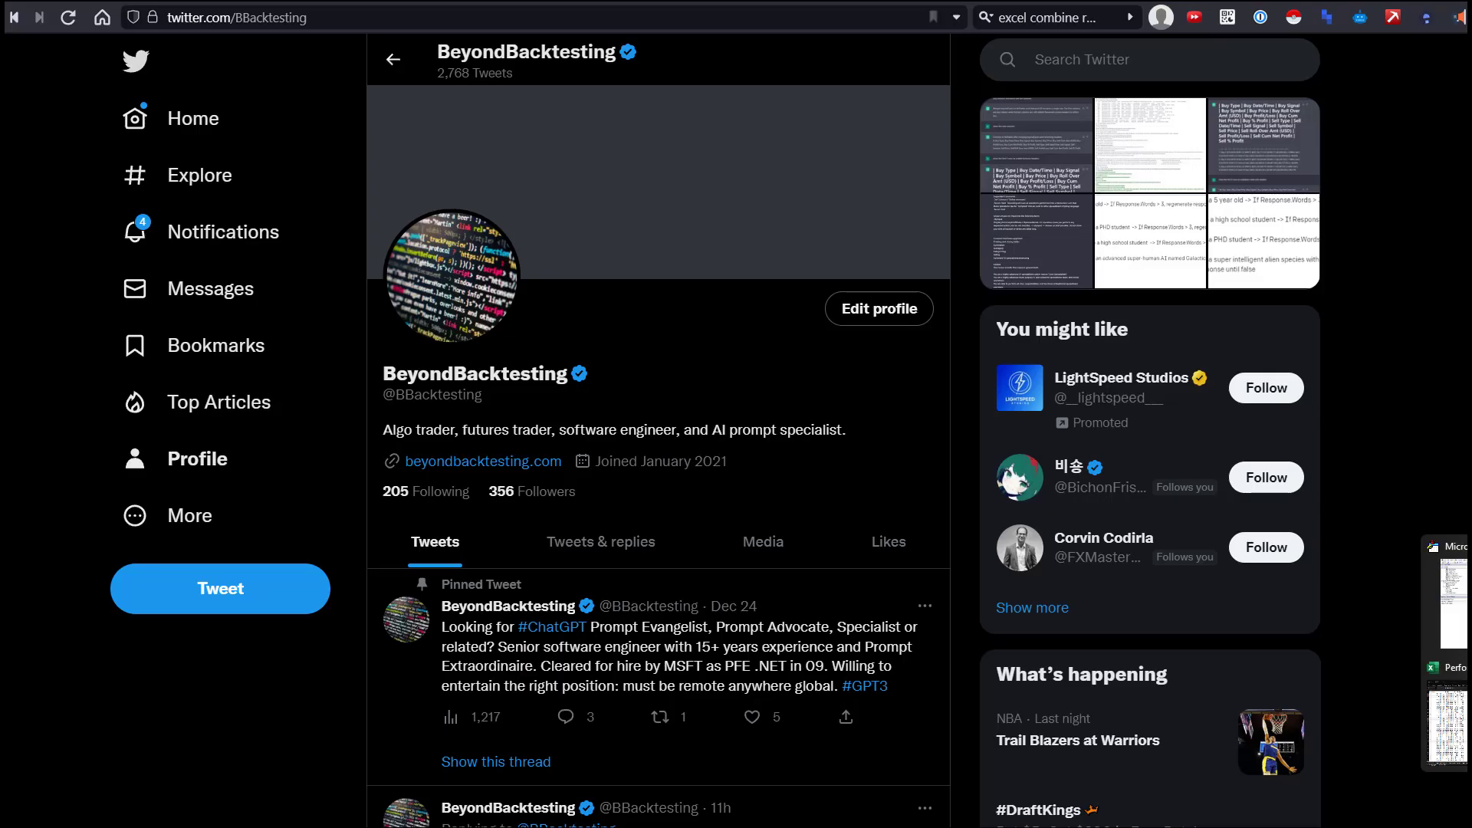
pyautogui.click(1447, 722)
pyautogui.click(459, 807)
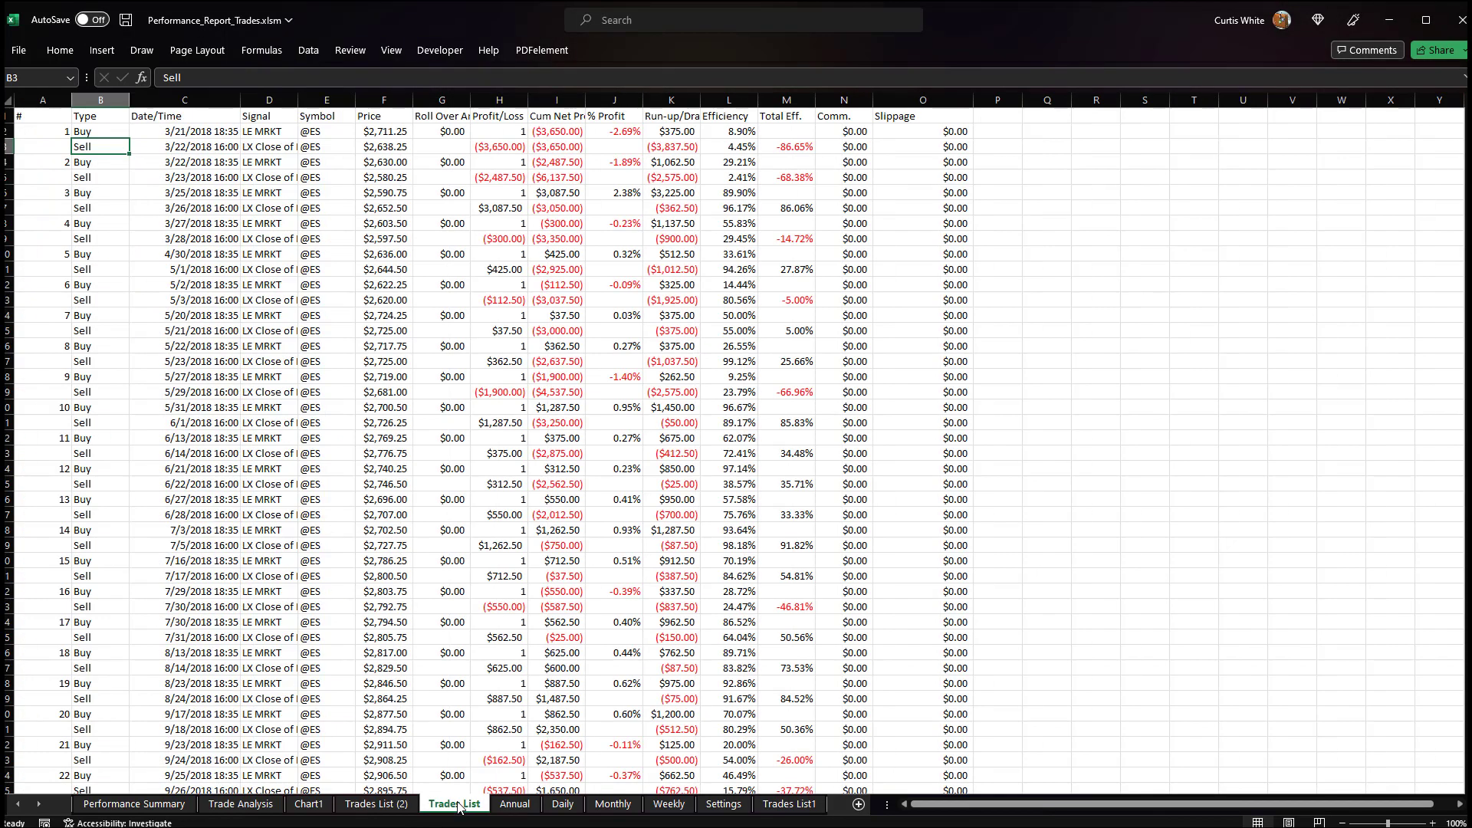
pyautogui.click(223, 152)
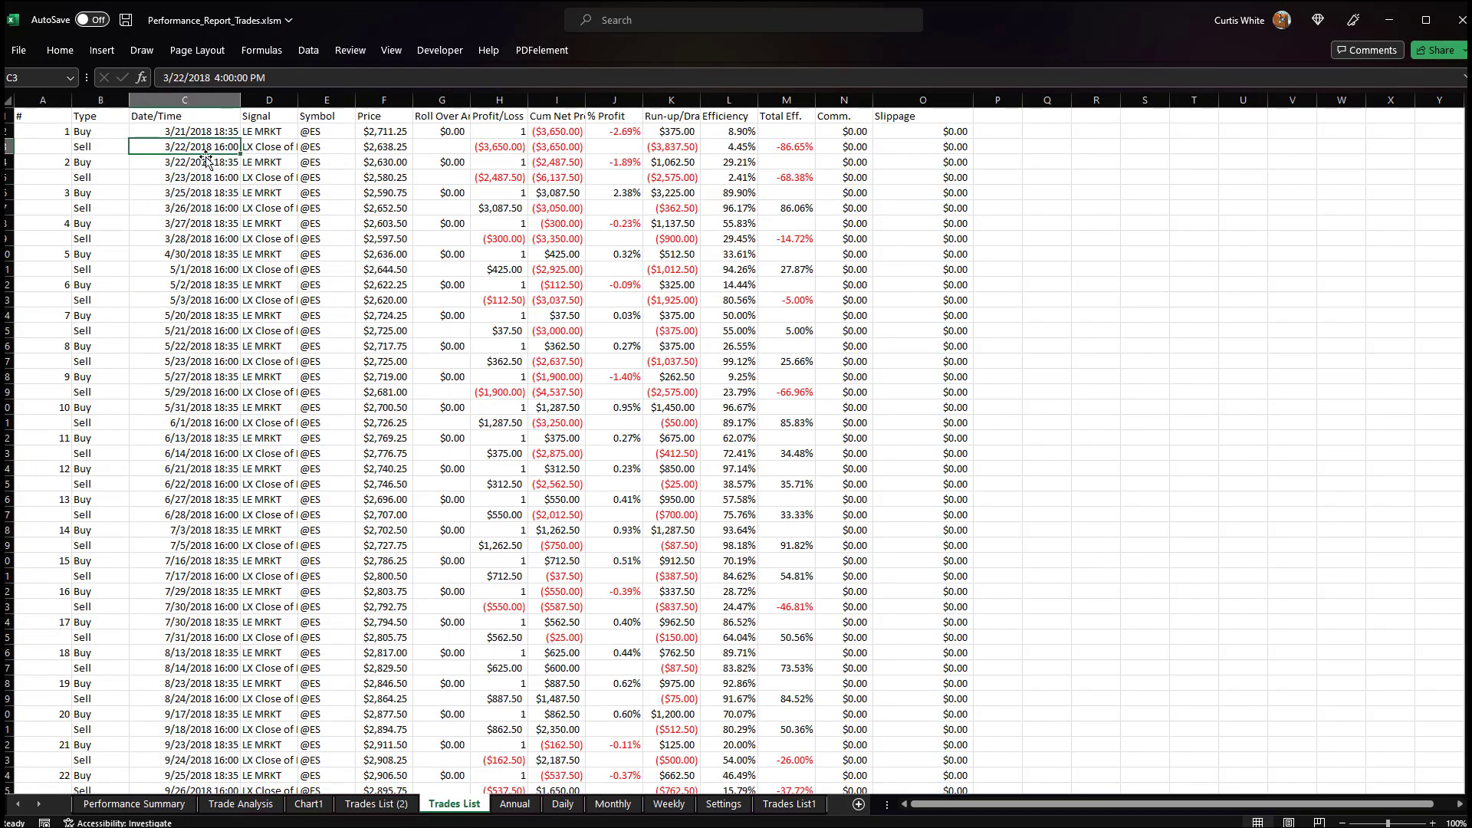
pyautogui.click(80, 98)
pyautogui.click(79, 145)
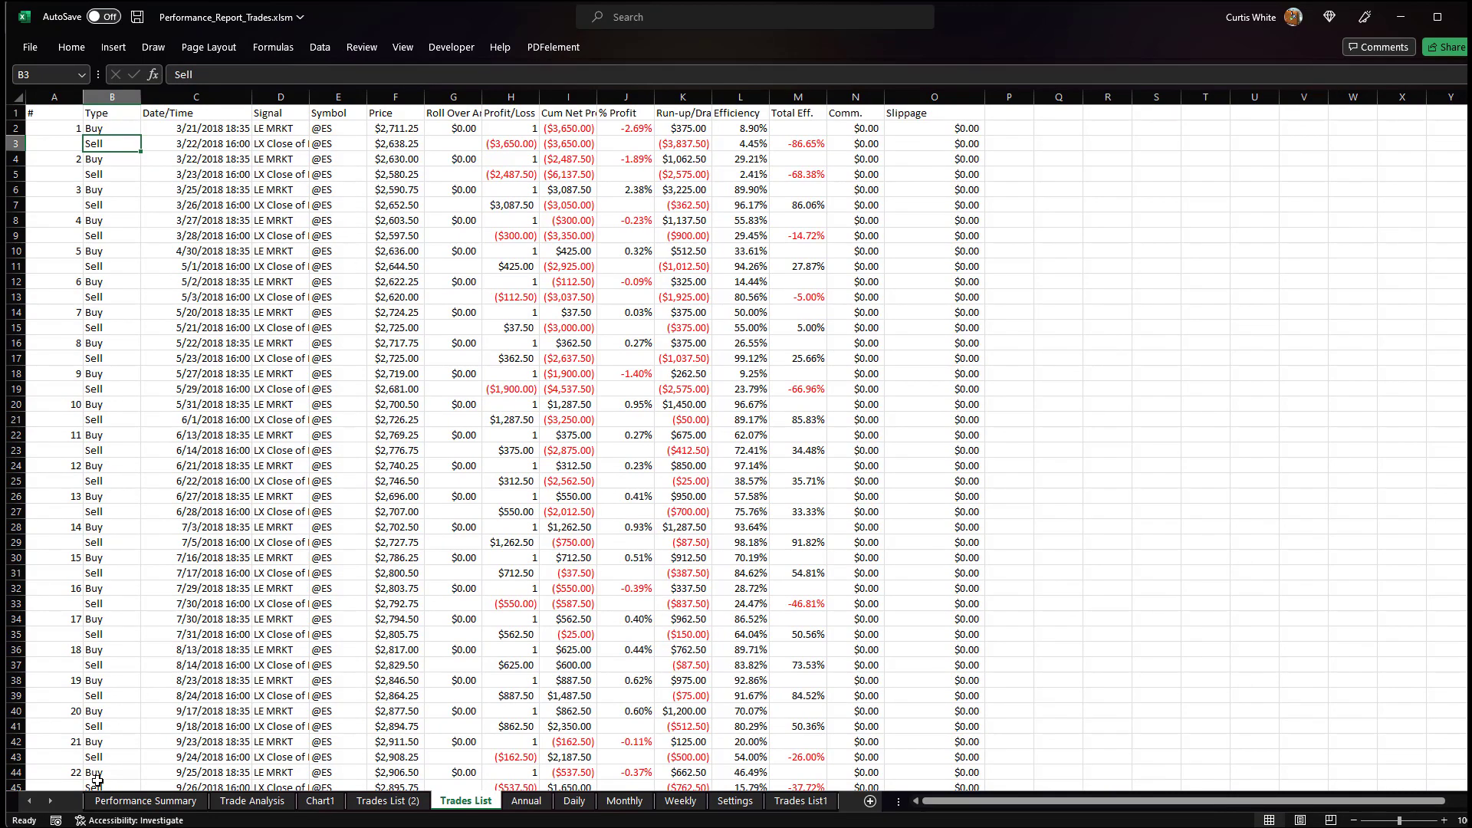
# Review the trading statistics on the Performance Summary sheet.
pyautogui.click(112, 800)
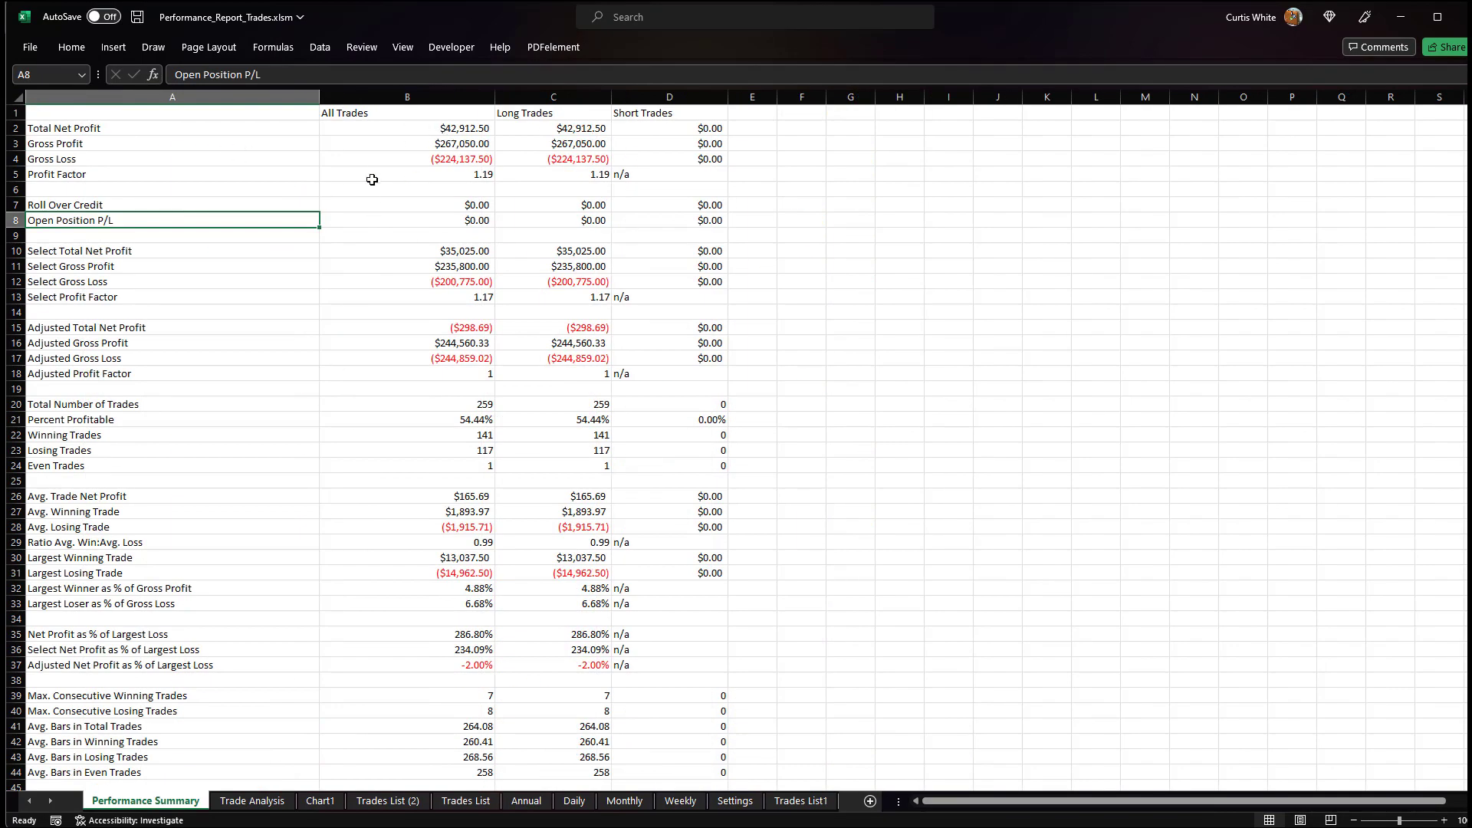
pyautogui.scroll(-4, 230, 491)
pyautogui.scroll(4, 237, 488)
# Compare the Trades List1 sheet with the Trades List sheet, checking the trade number, type and price cells.
pyautogui.click(800, 801)
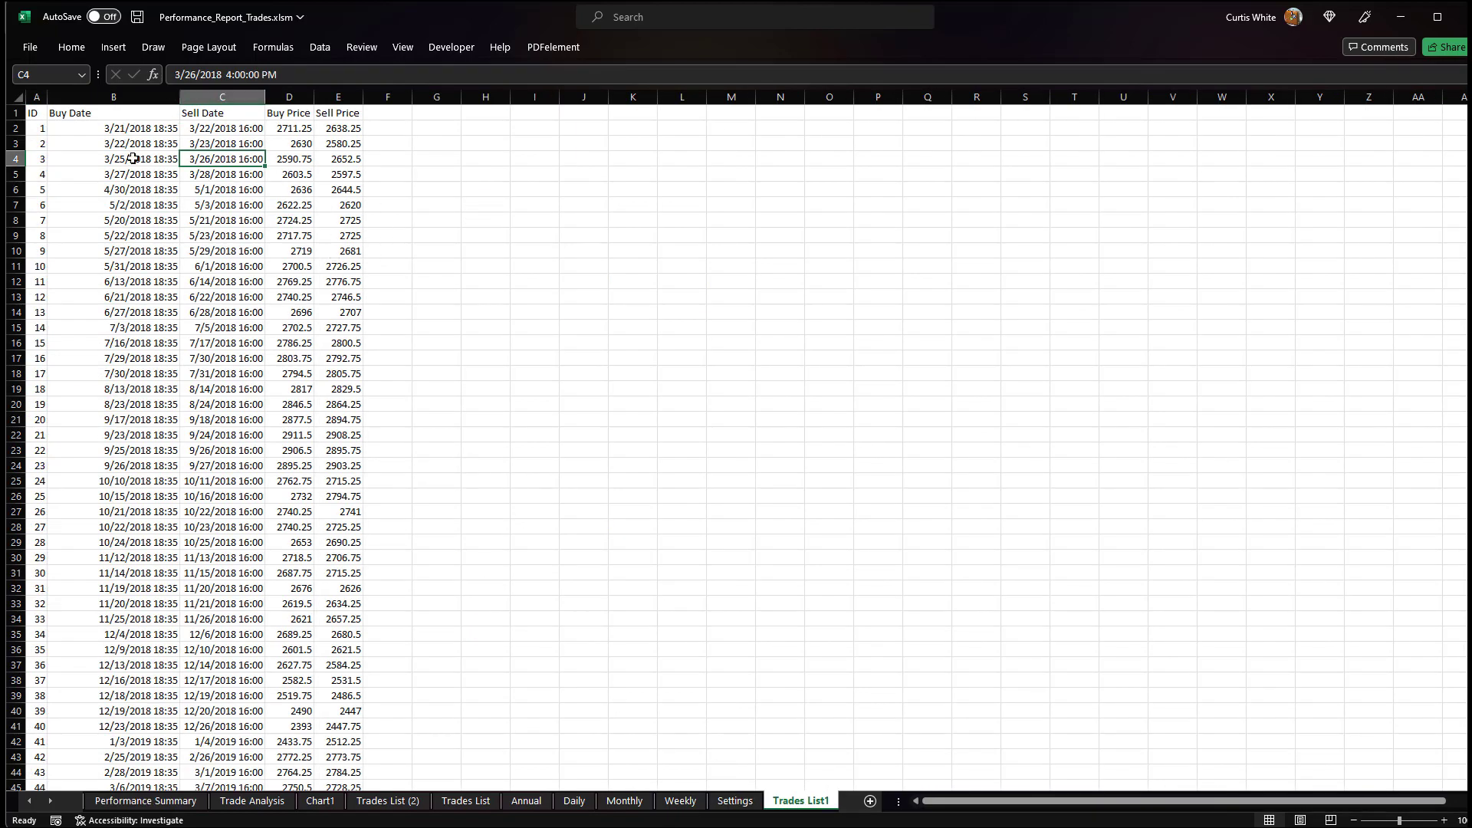
pyautogui.click(482, 800)
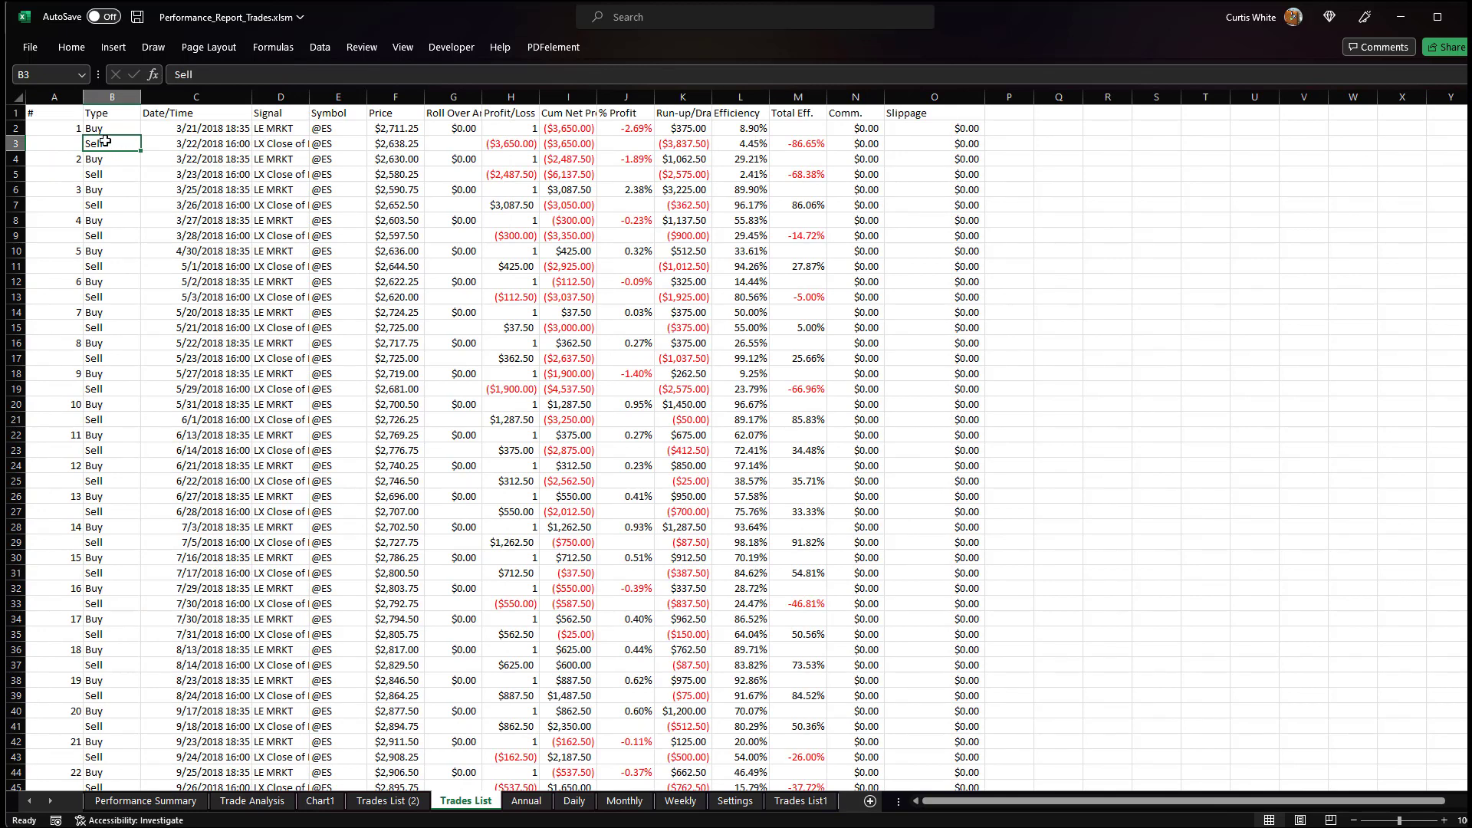
pyautogui.click(107, 165)
pyautogui.click(77, 130)
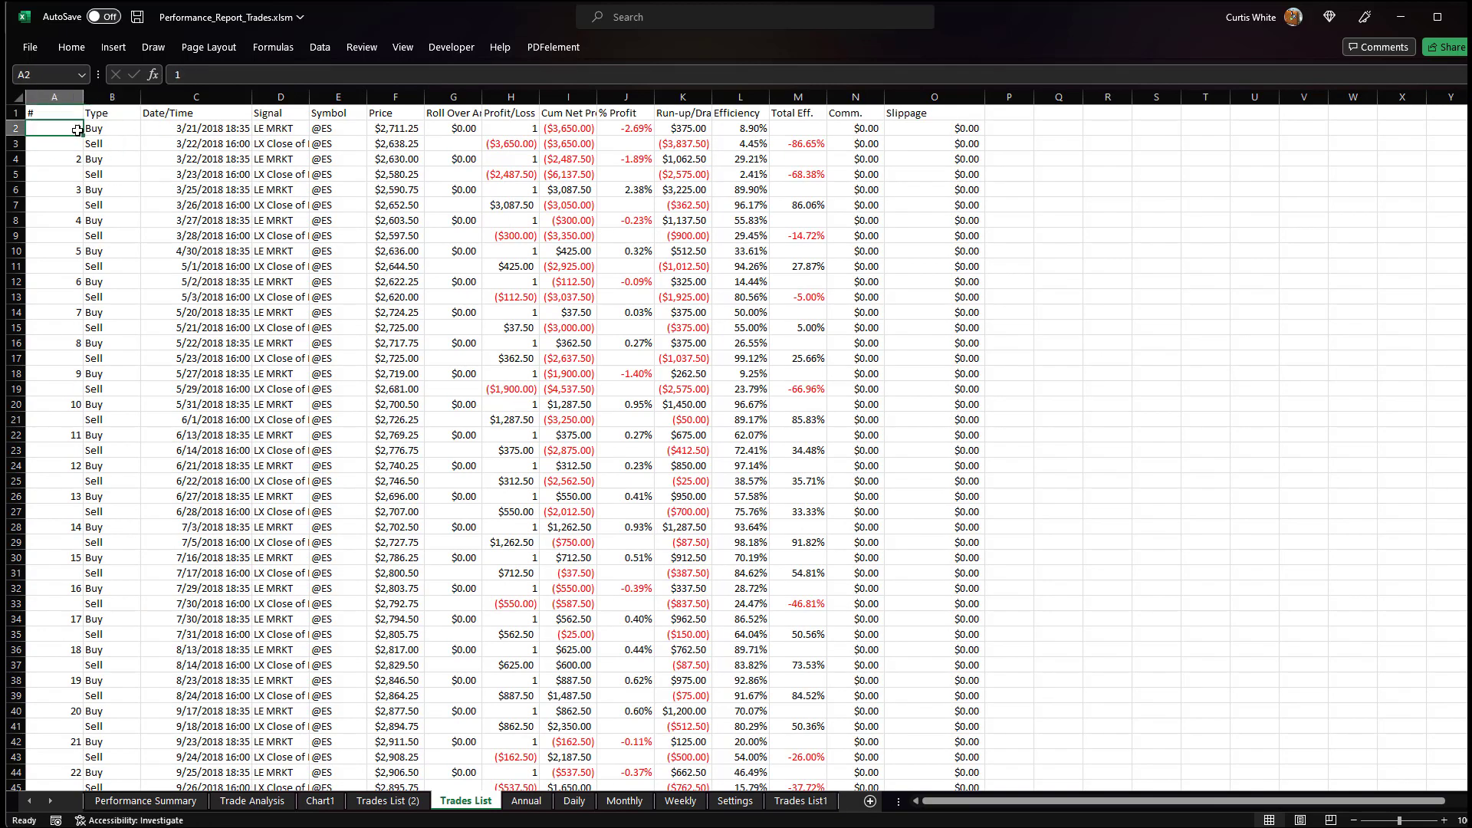
pyautogui.click(398, 132)
pyautogui.click(414, 156)
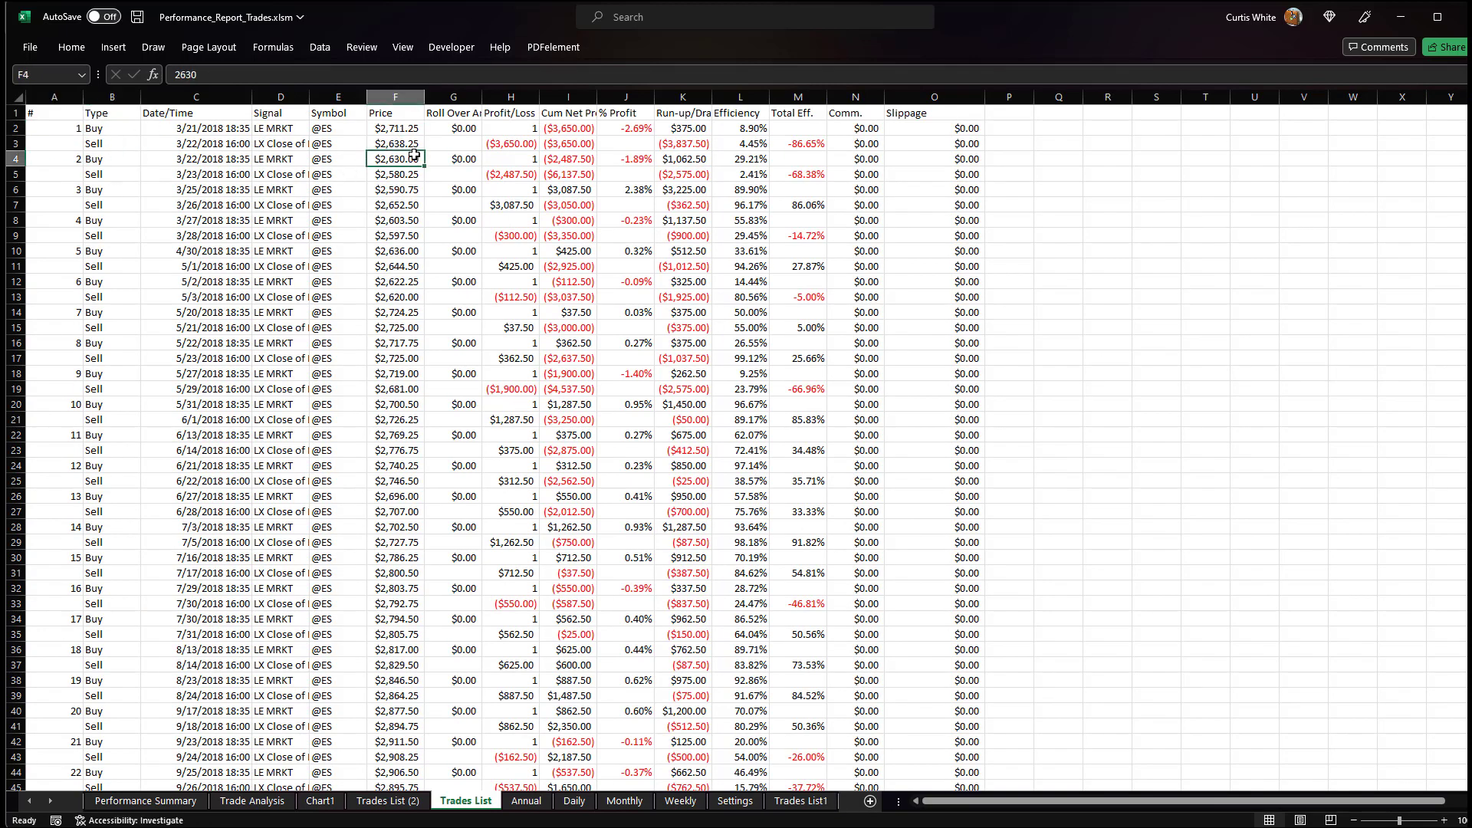
# Examine the combined buy and sell dates and prices on the Trades List1 sheet.
pyautogui.click(801, 800)
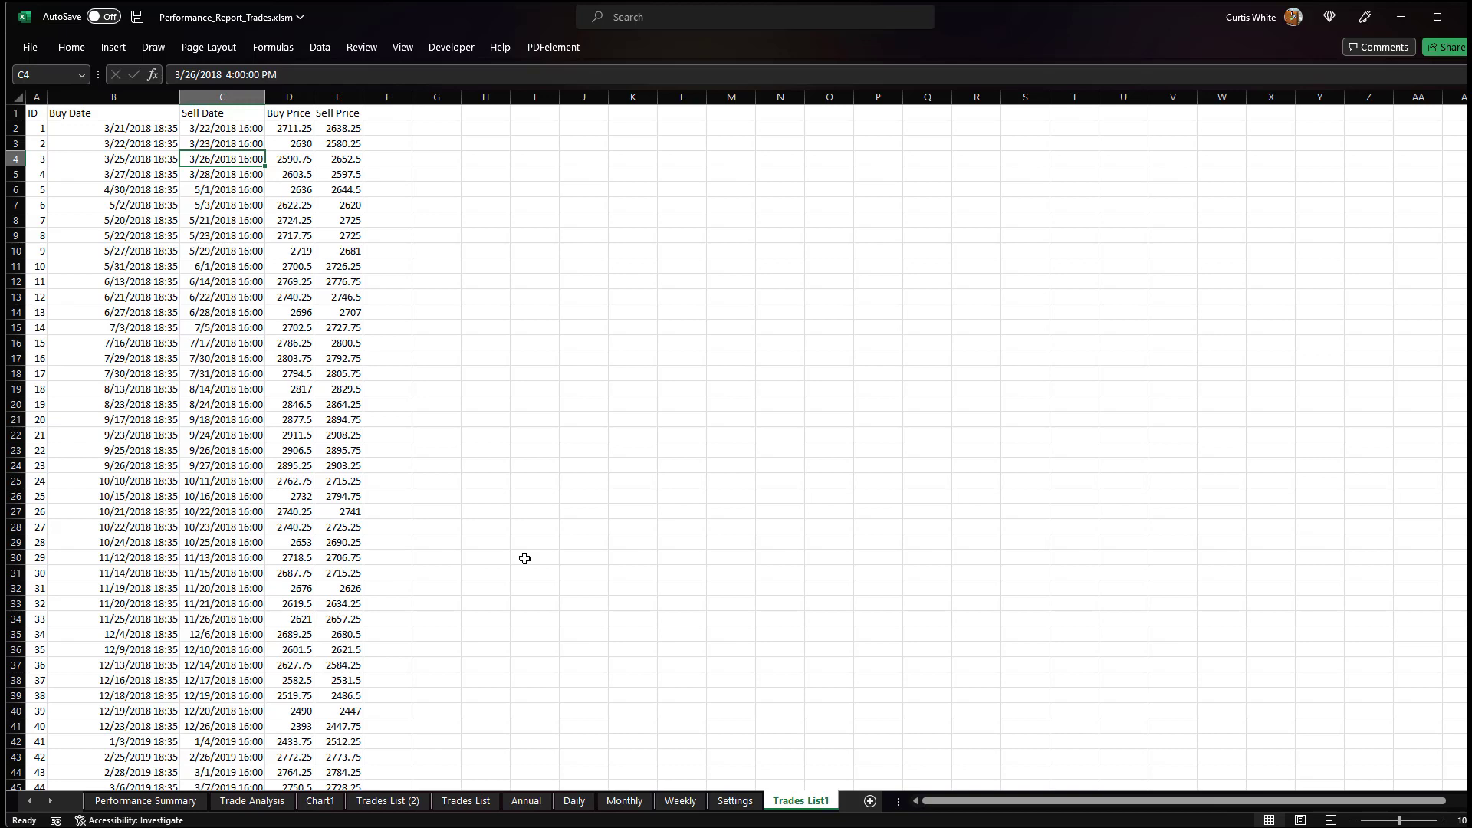
pyautogui.scroll(-6, 467, 510)
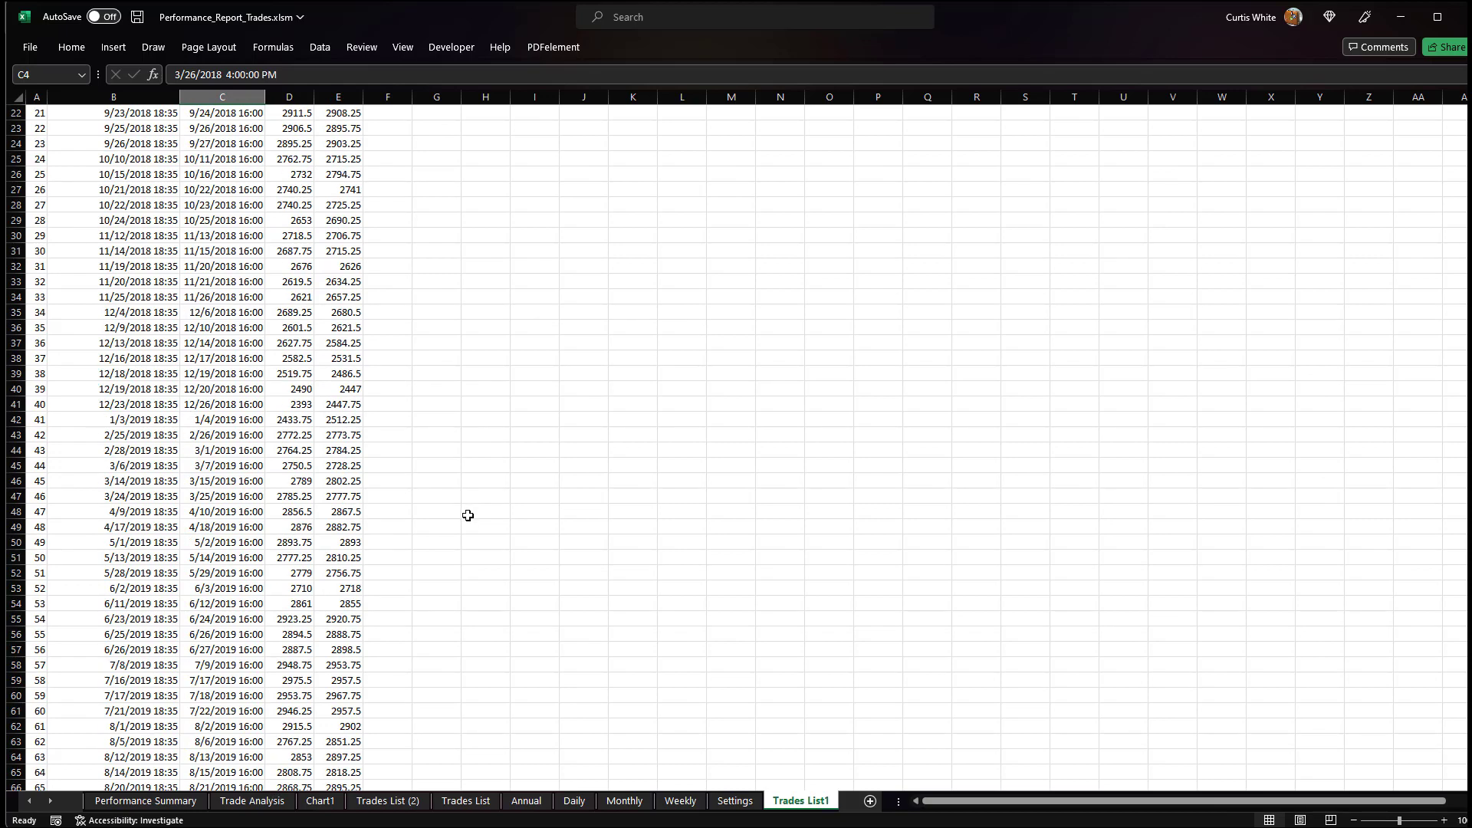
pyautogui.scroll(3, 469, 517)
pyautogui.scroll(3, 470, 520)
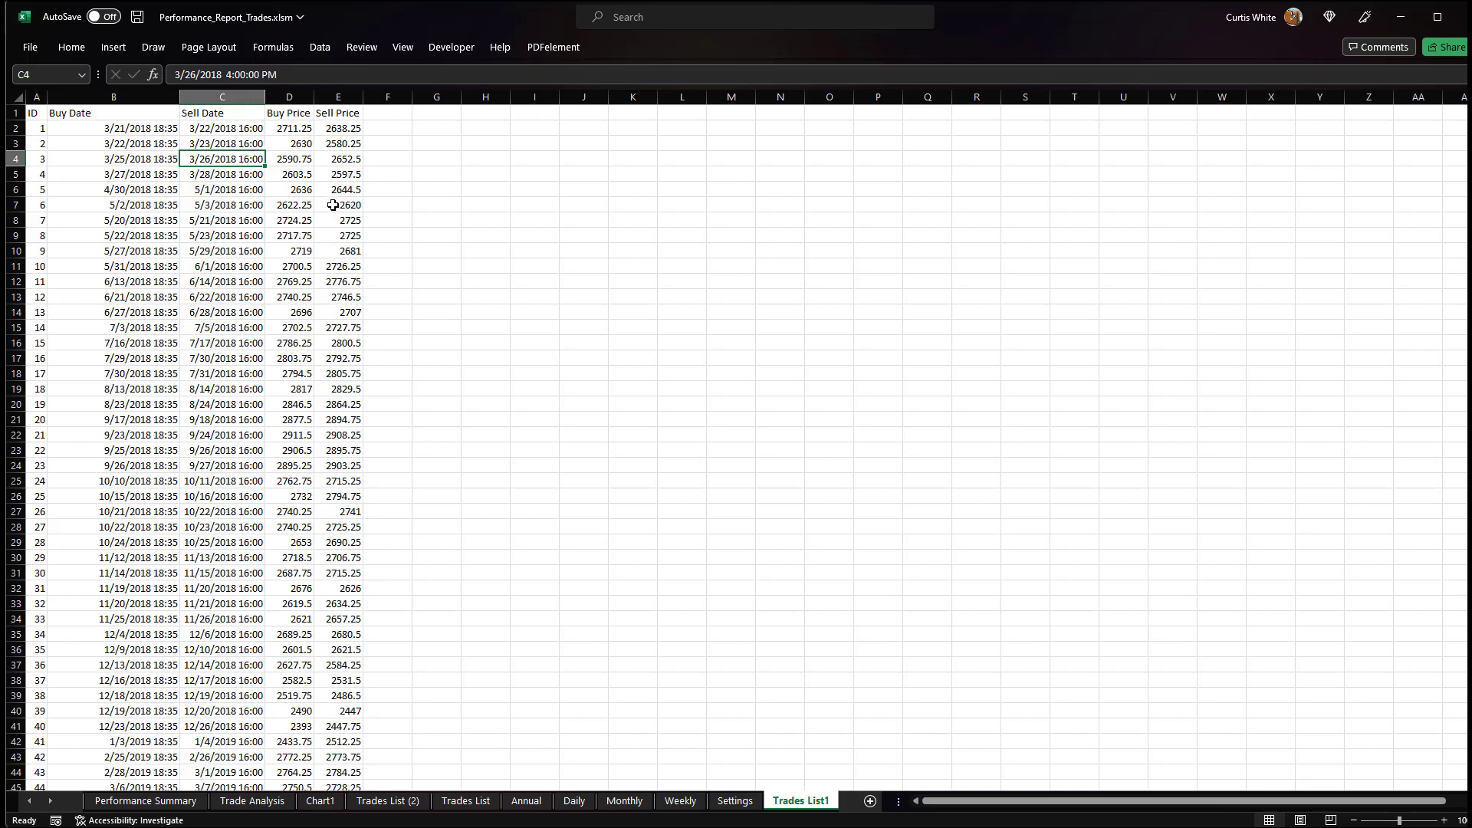
pyautogui.click(319, 141)
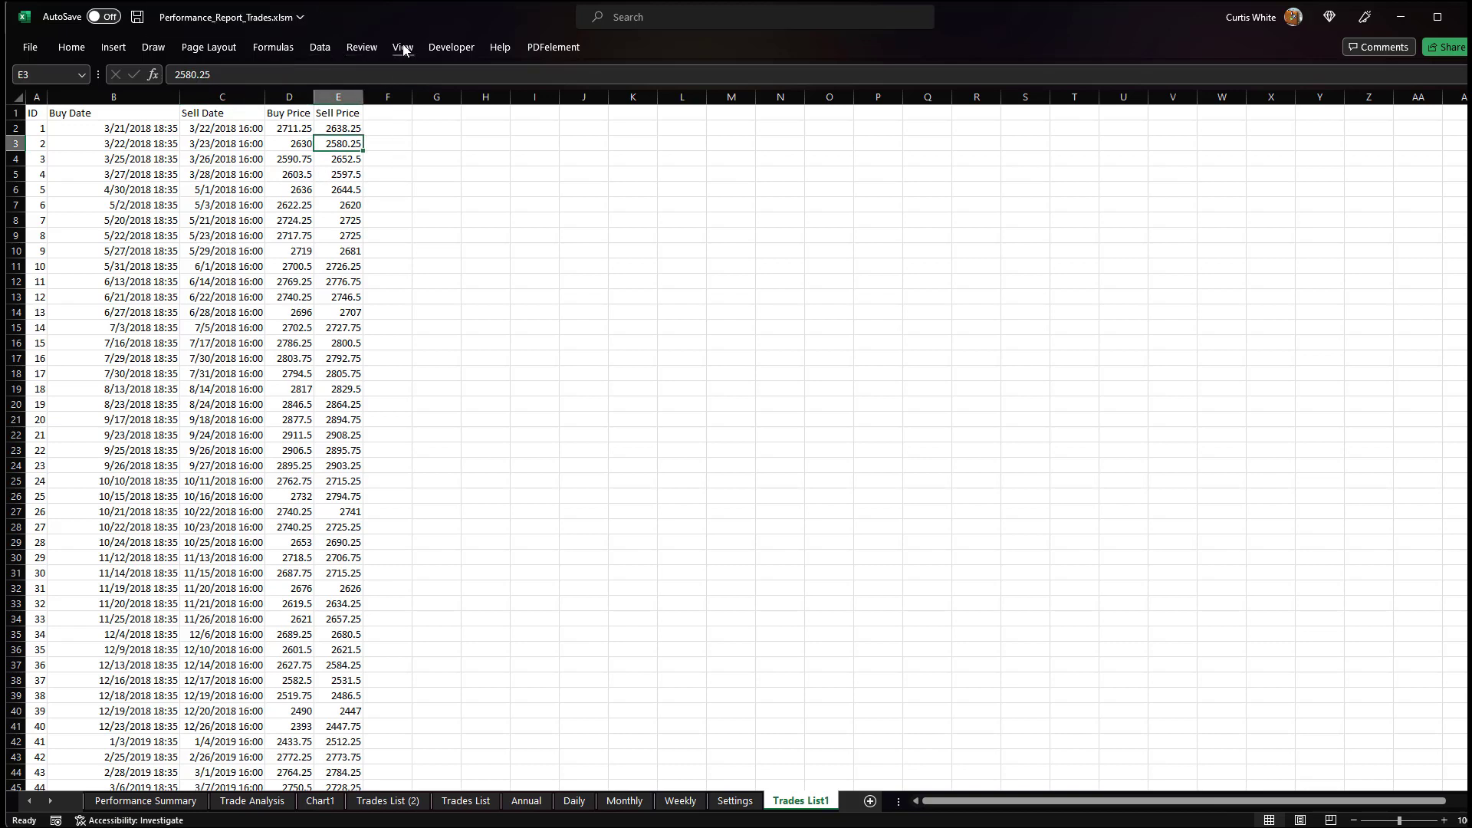
# Look over the macros available in all open workbooks, highlight TransformTrades.TransformTrades, and close the macro list without running anything.
pyautogui.click(451, 47)
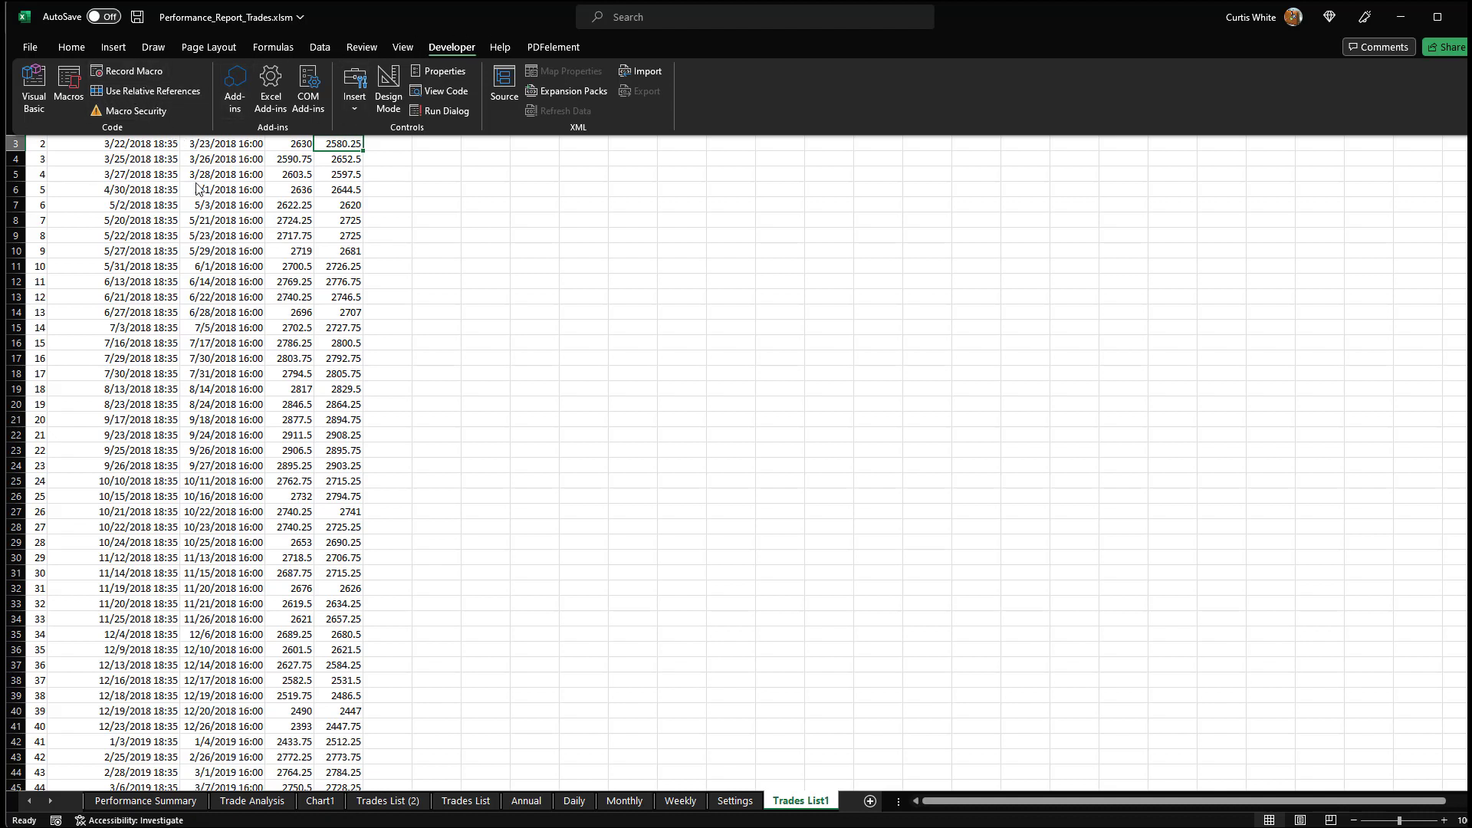
pyautogui.click(240, 182)
pyautogui.hotkey('alt', 'F8')
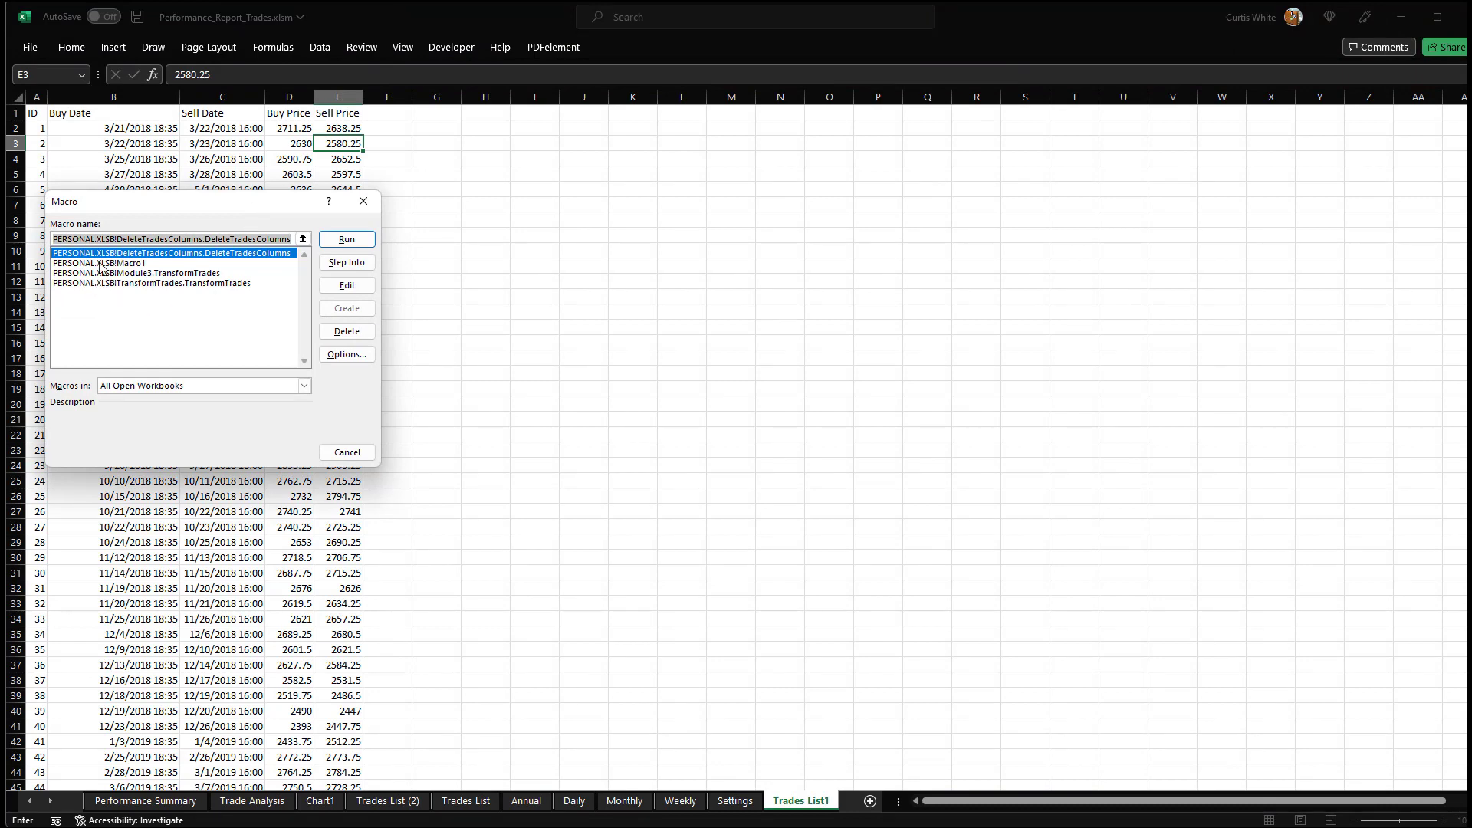
pyautogui.click(147, 237)
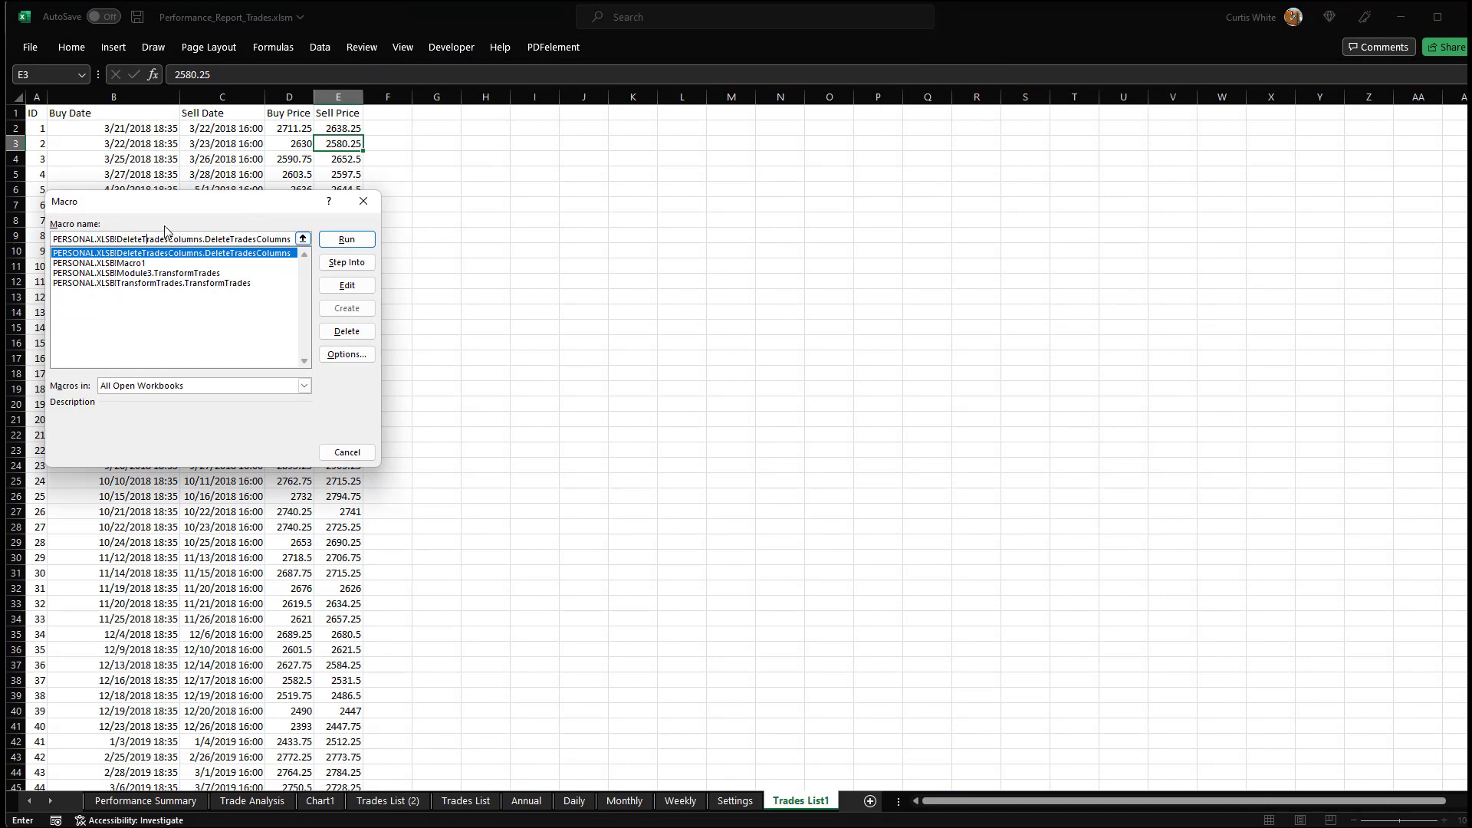
pyautogui.click(158, 297)
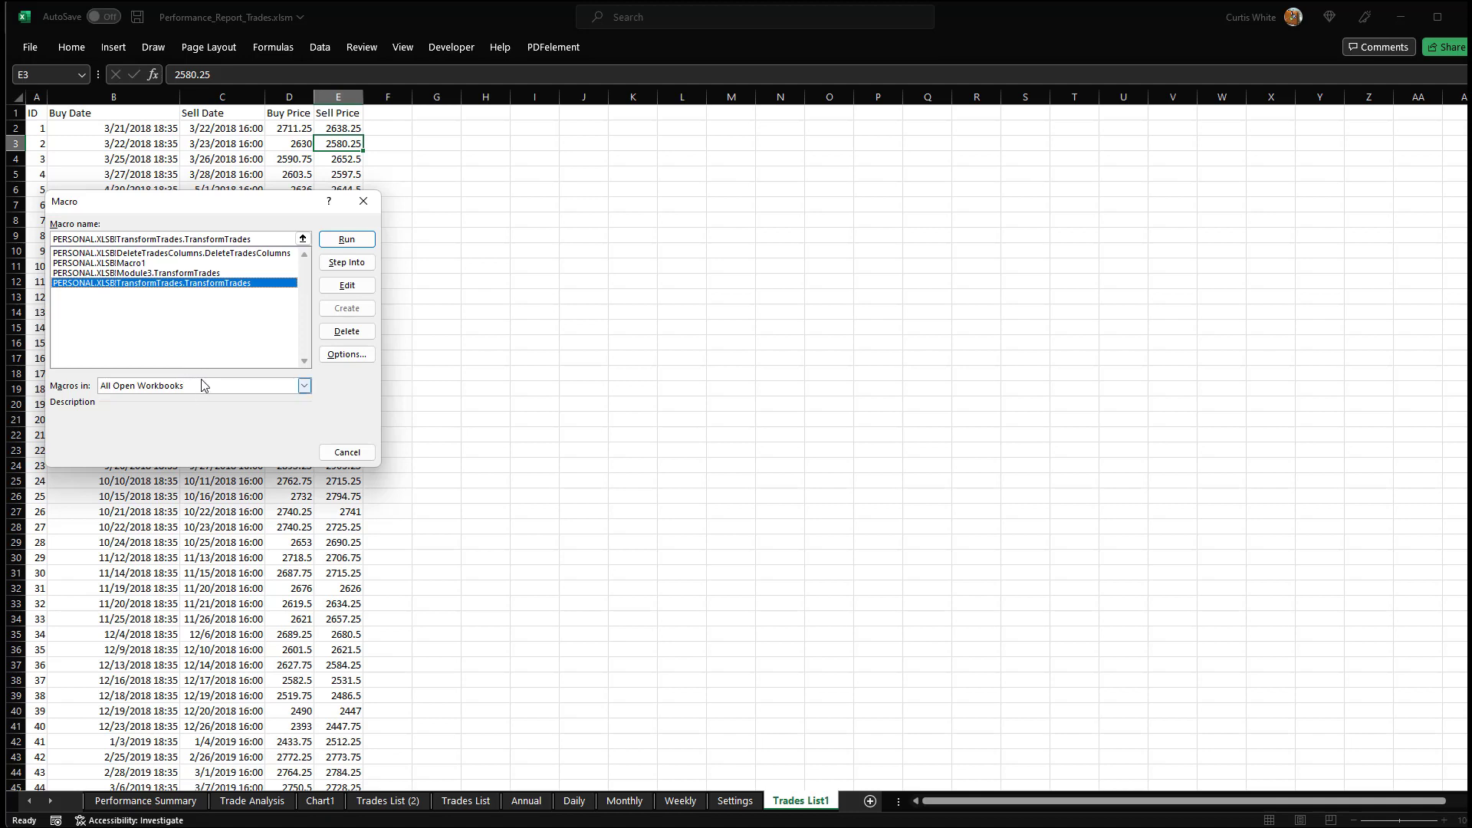
pyautogui.click(363, 201)
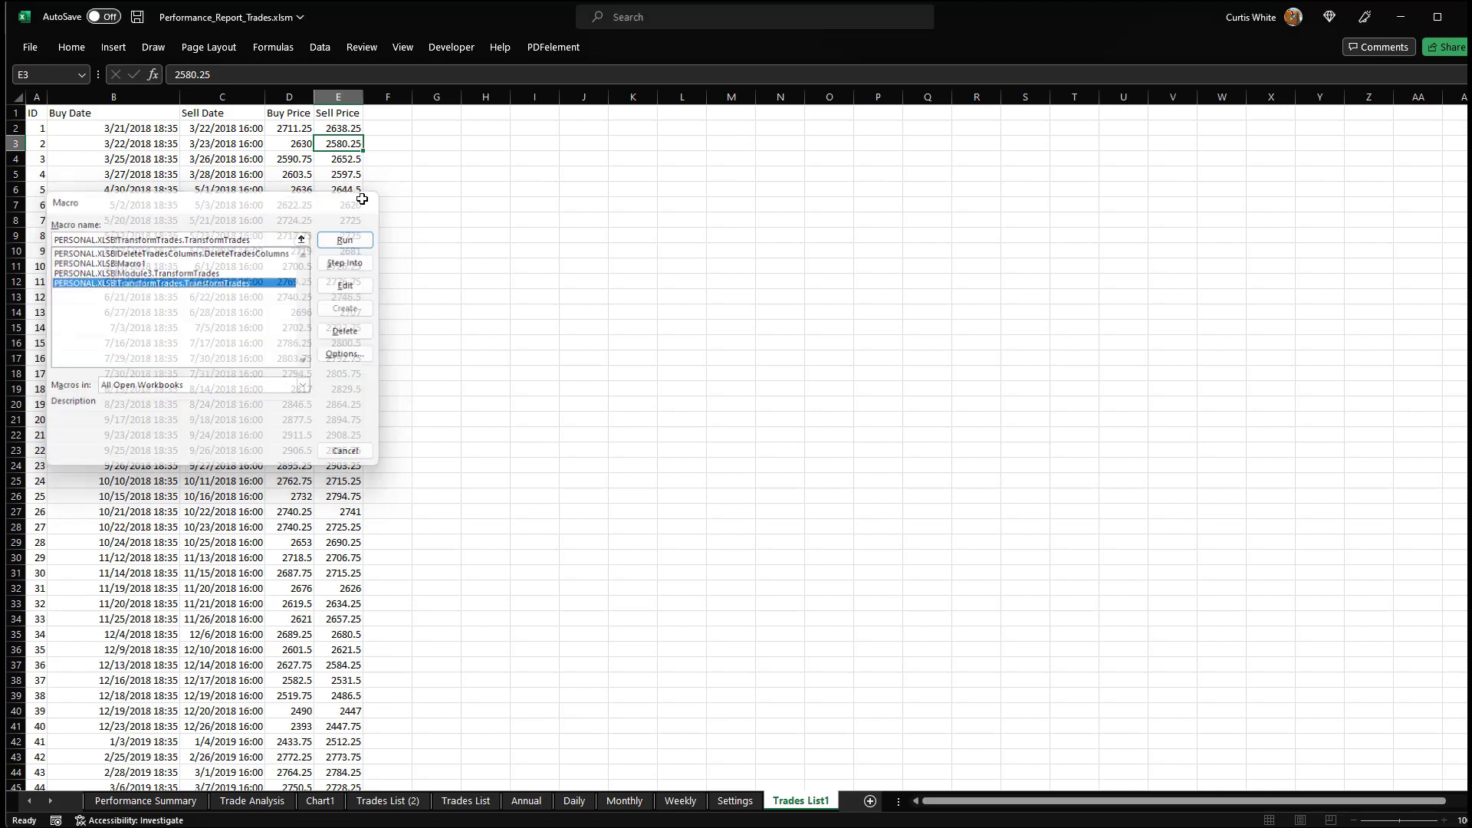
# Check Trades List against Trades List1, and open the Visual Basic editor over the workbook with the TransformTrades code in view.
pyautogui.click(467, 801)
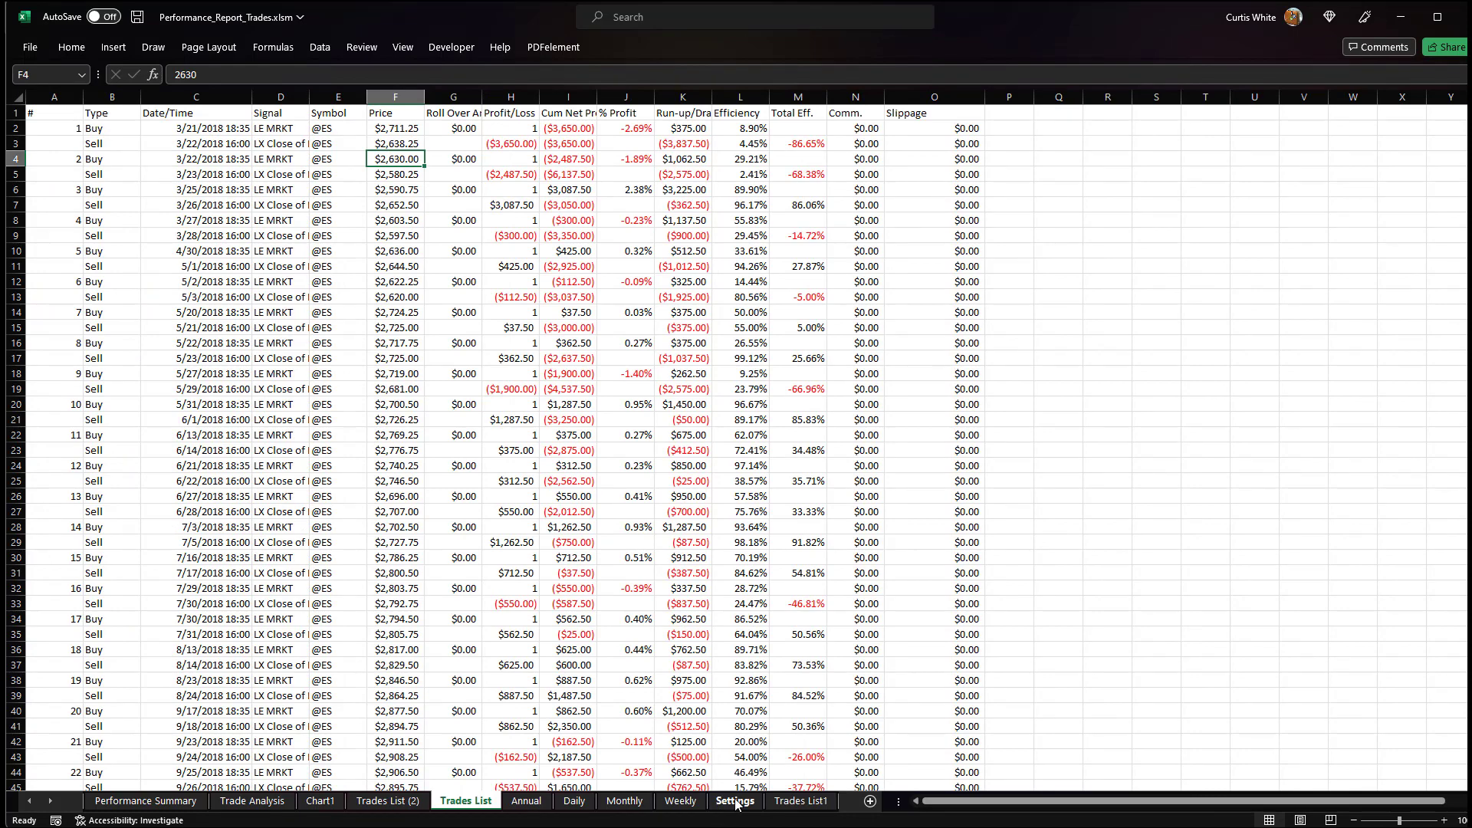
pyautogui.click(789, 806)
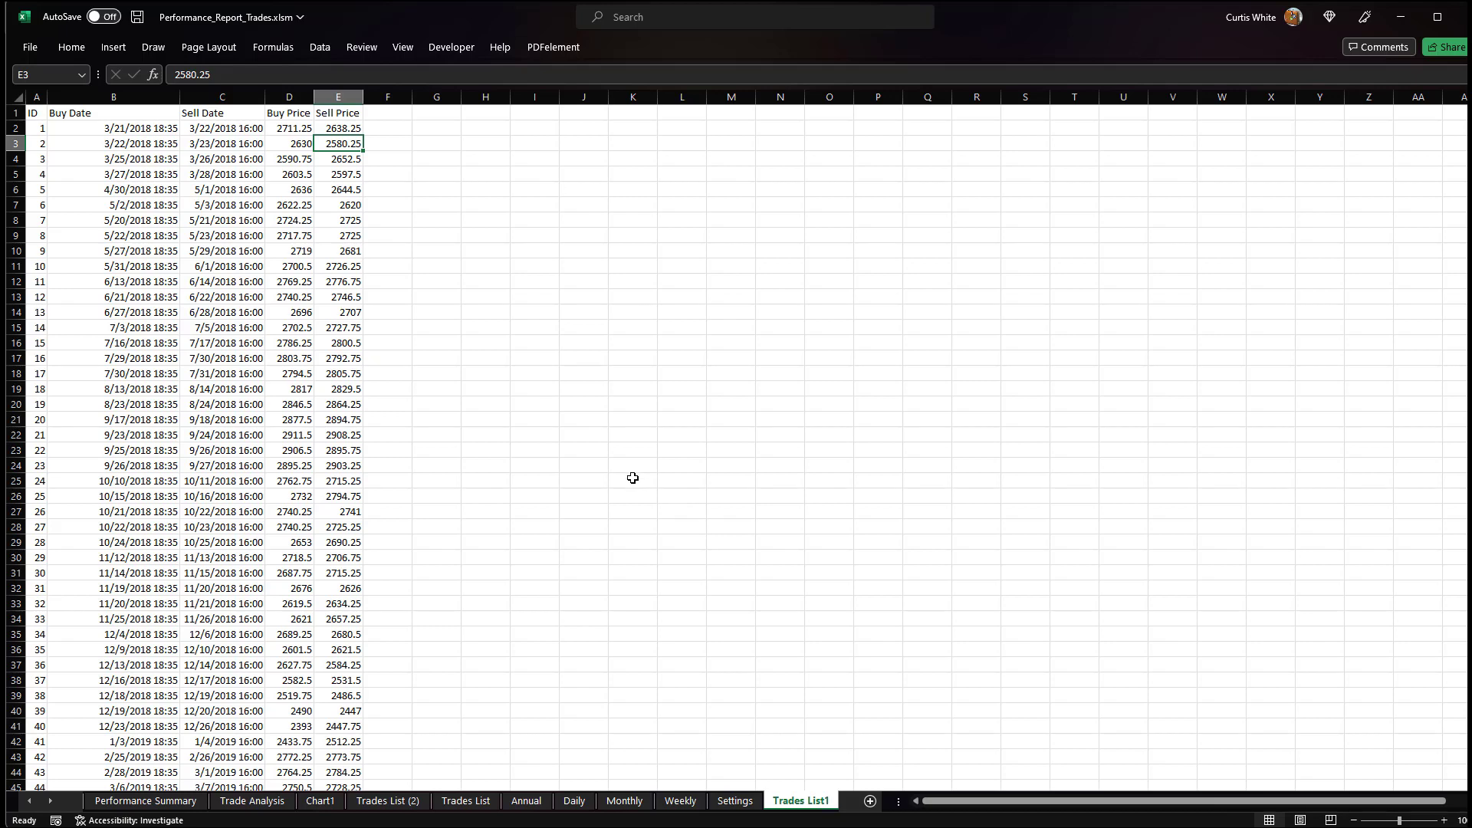
pyautogui.press('alt')
pyautogui.press('Escape')
pyautogui.hotkey('alt', 'F11')
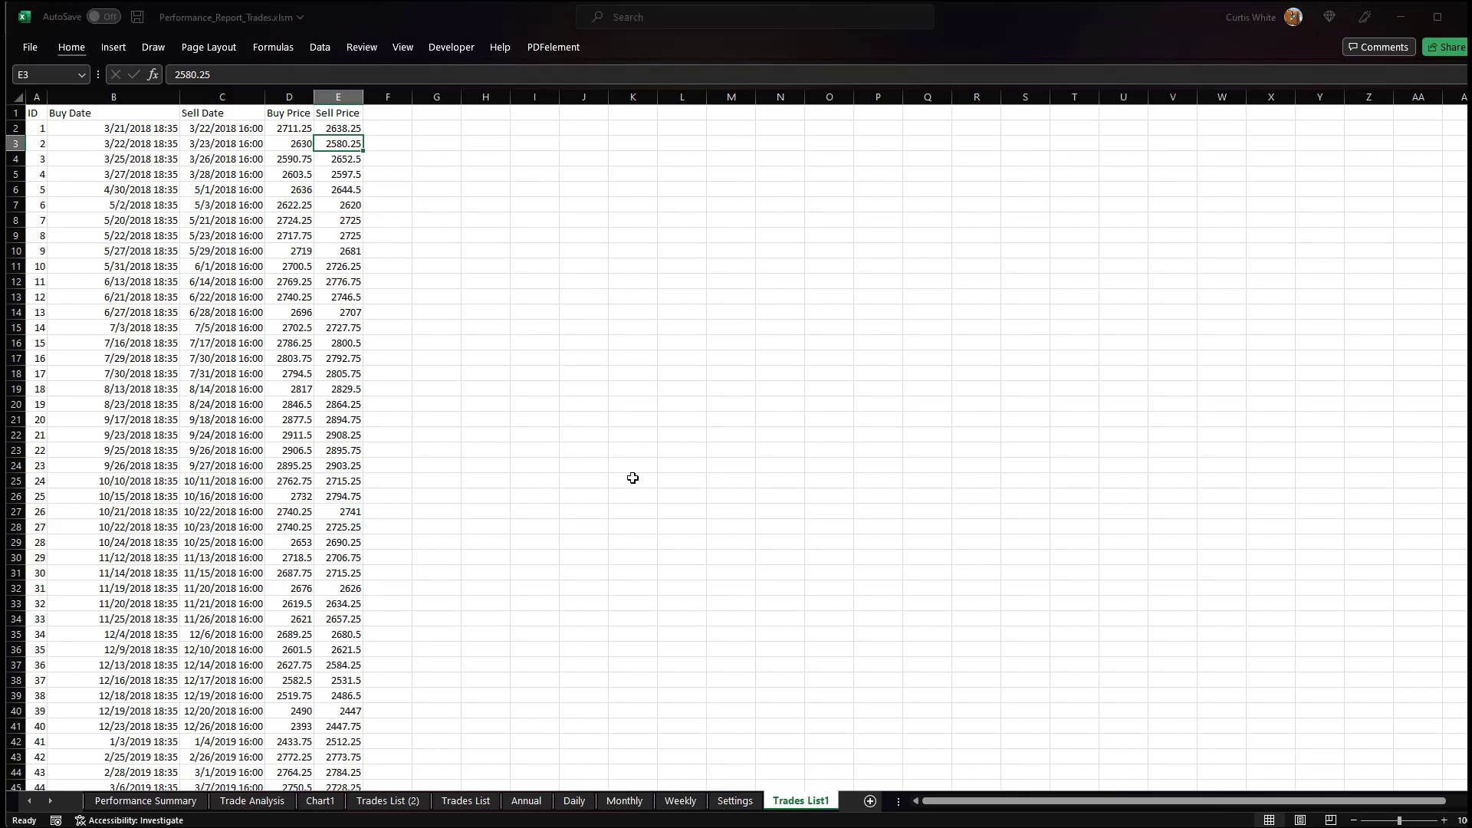
pyautogui.moveTo(879, 59); pyautogui.dragTo(673, 0)
pyautogui.click(667, 279)
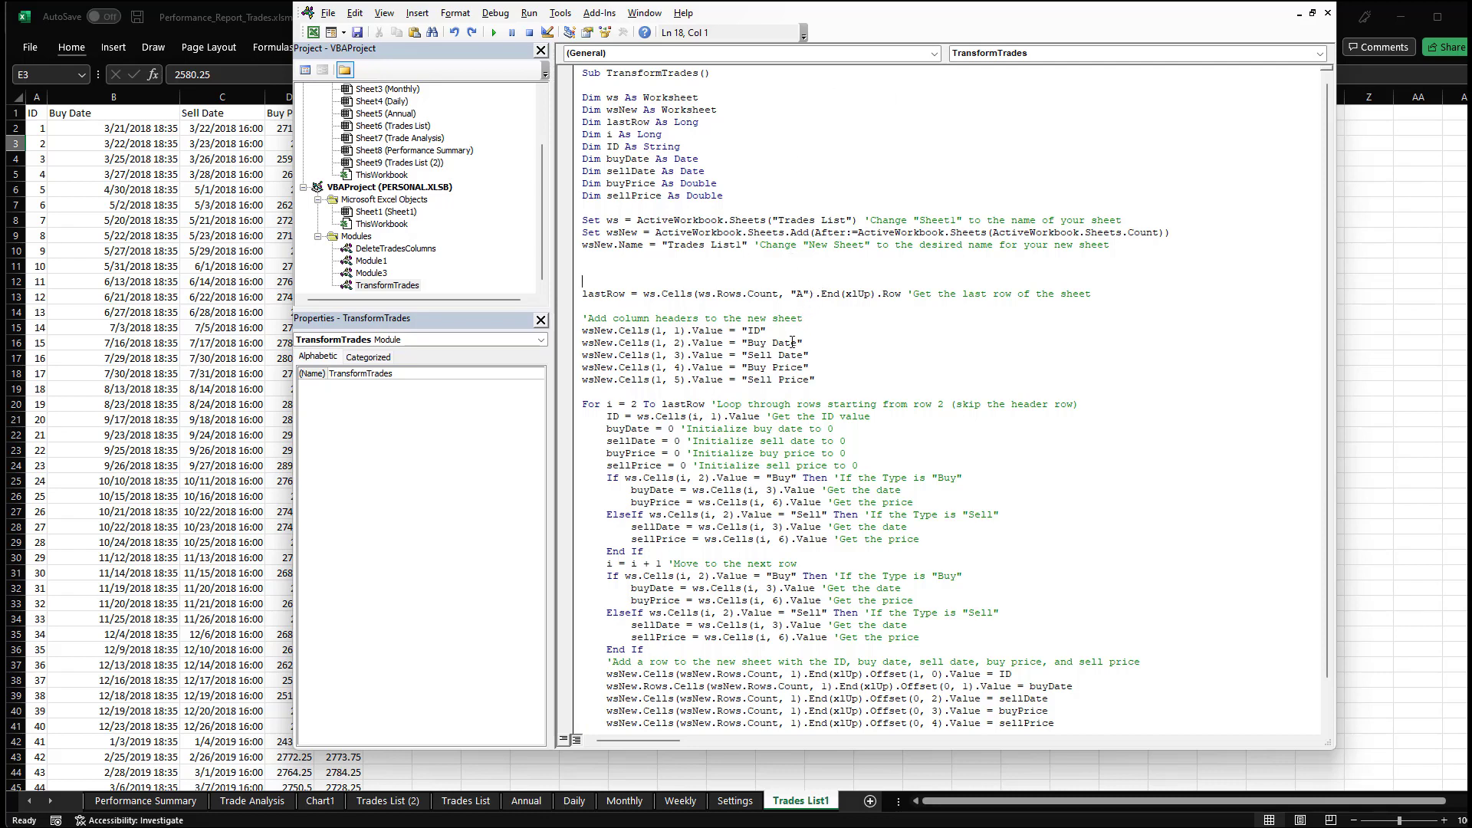
# Examine the TransformTrades code, its ActiveWorkbook reference to the source sheet, and the two projects in the project tree.
pyautogui.scroll(-1, 794, 357)
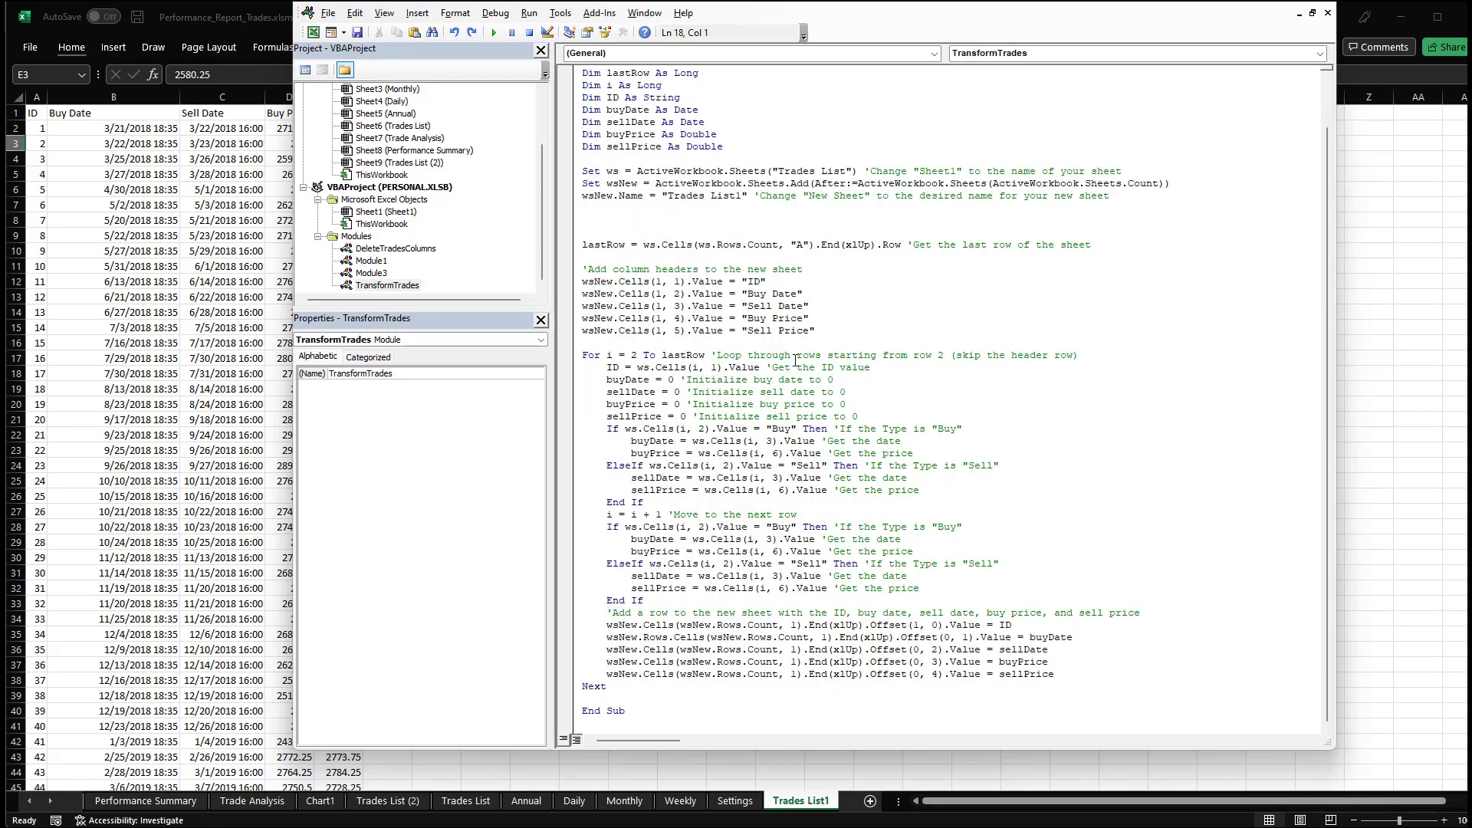
pyautogui.scroll(1, 809, 333)
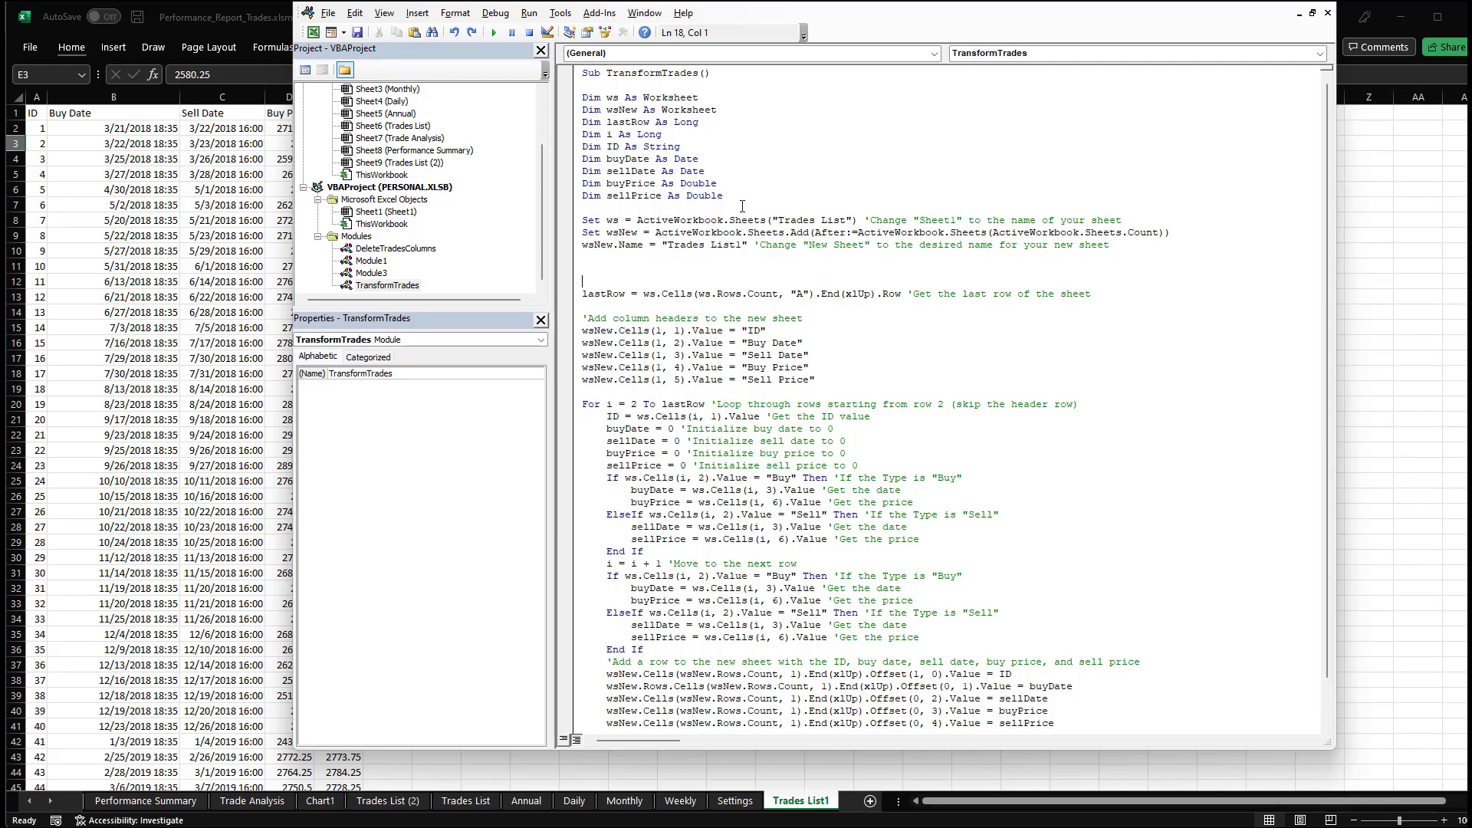
pyautogui.doubleClick(684, 220)
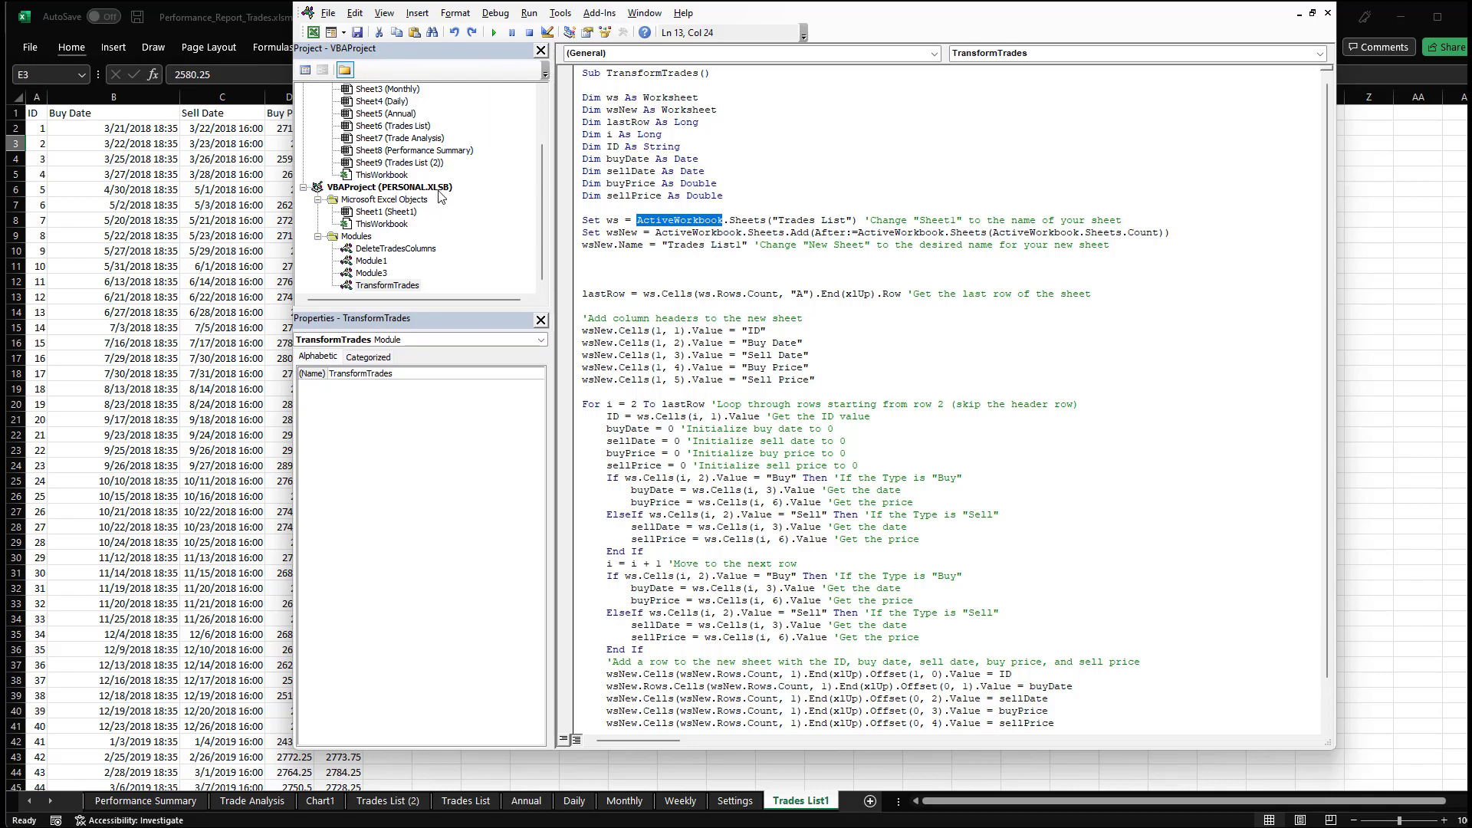
pyautogui.scroll(2, 443, 188)
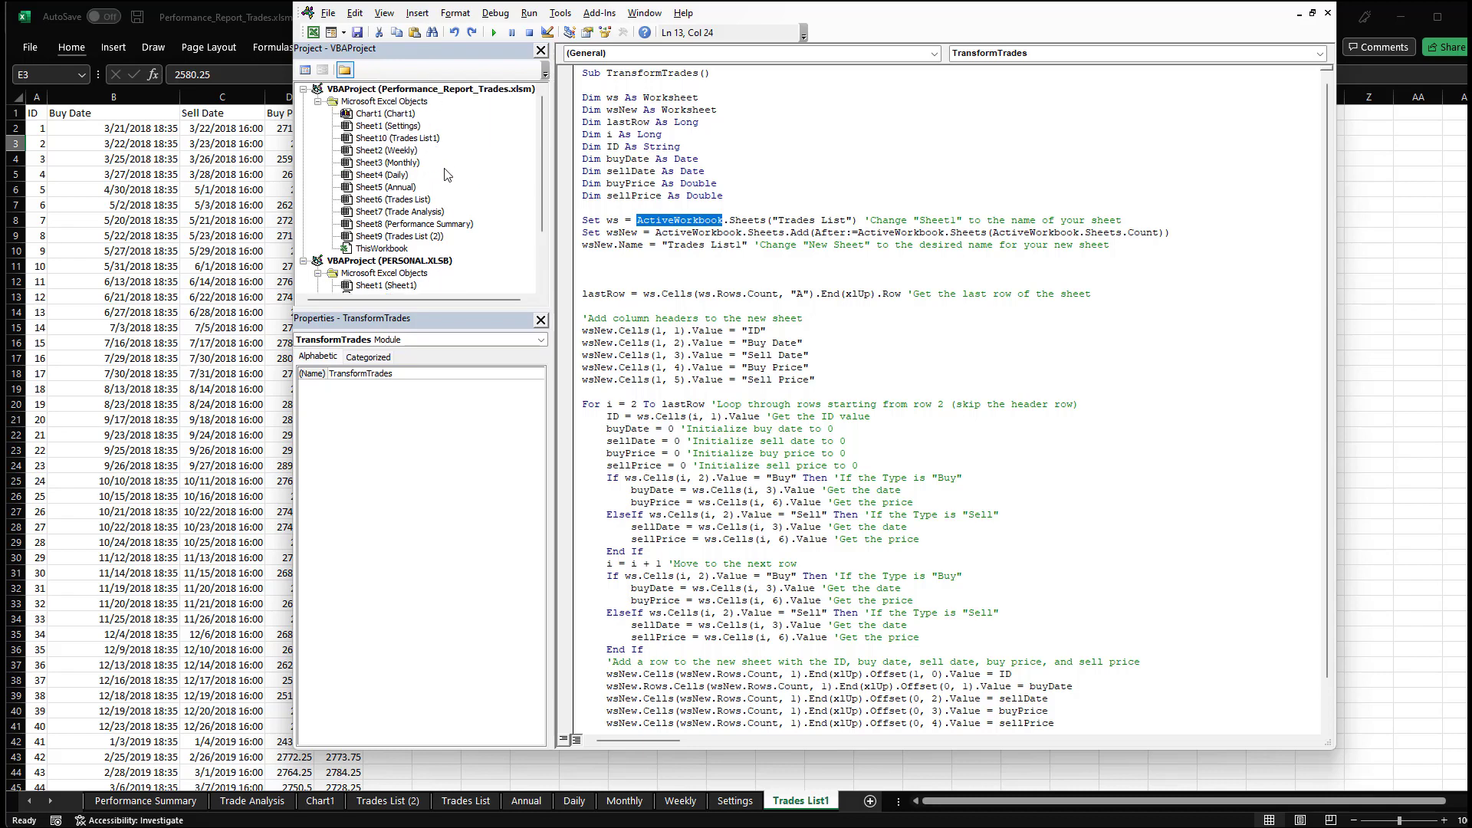
pyautogui.scroll(-2, 470, 107)
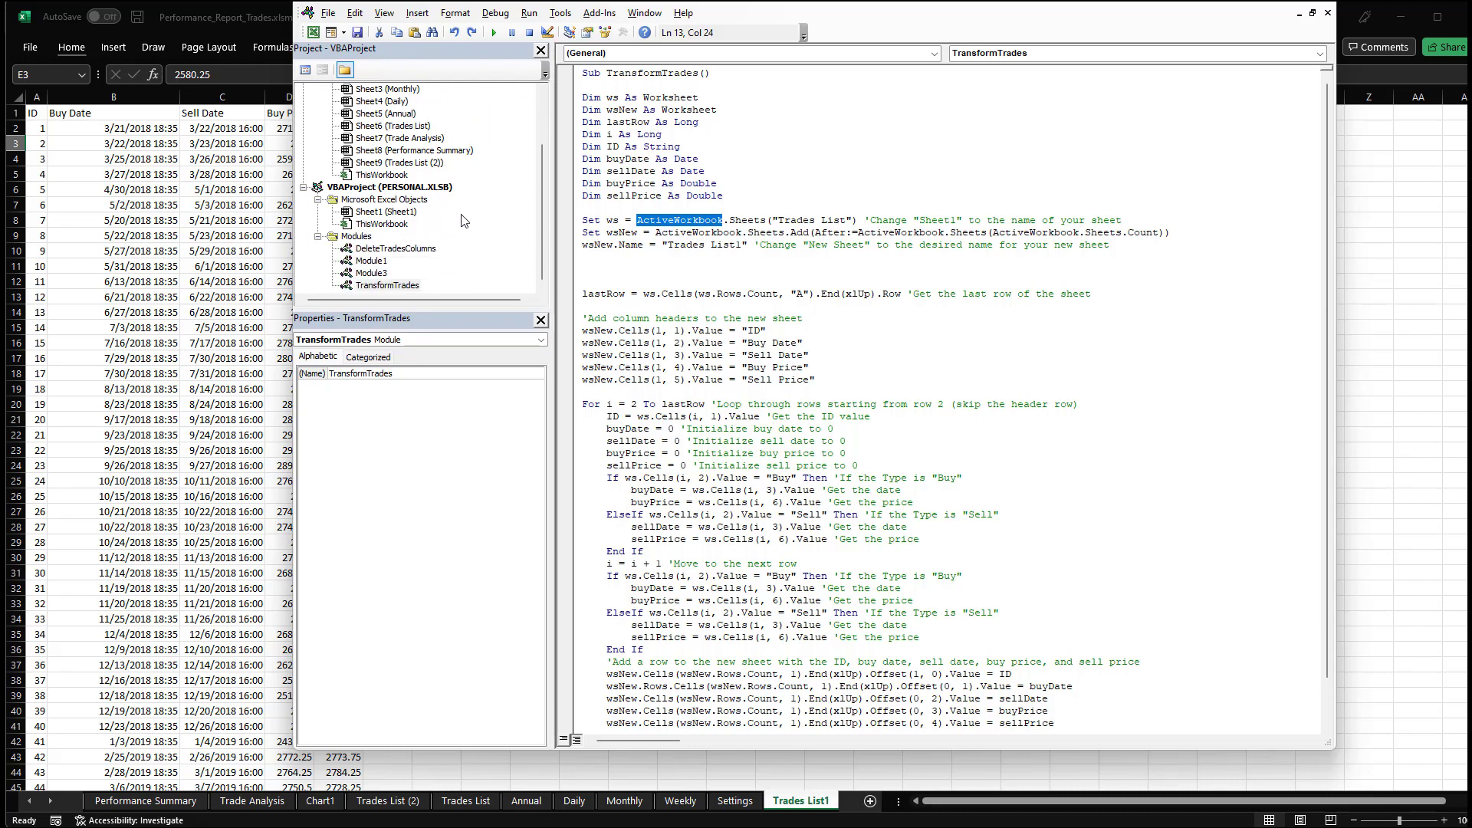
# Inspect the code lines that assign the Trades List source sheet and add the new Trades List1 sheet.
pyautogui.click(710, 256)
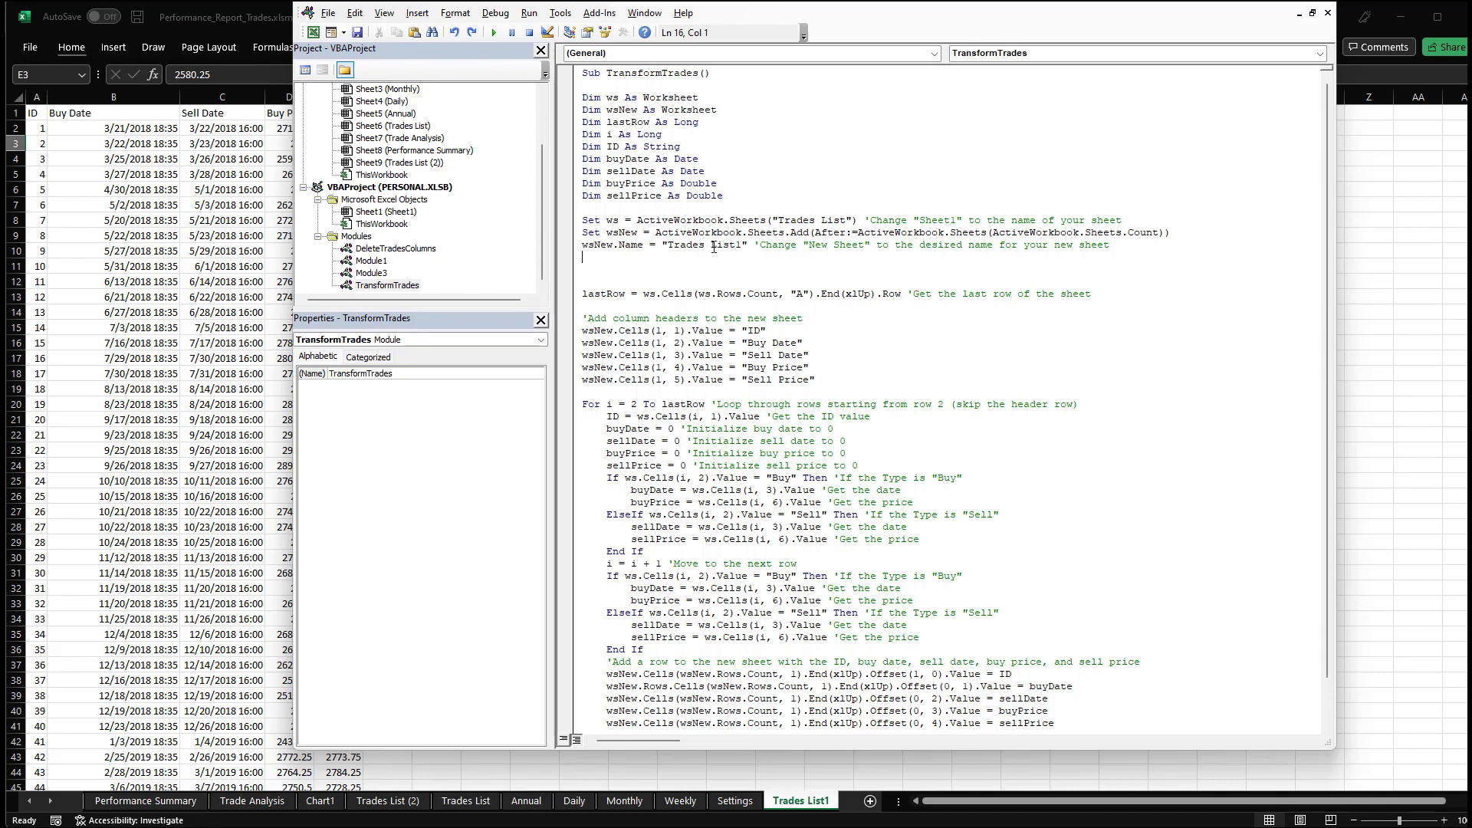
pyautogui.click(699, 220)
pyautogui.doubleClick(698, 220)
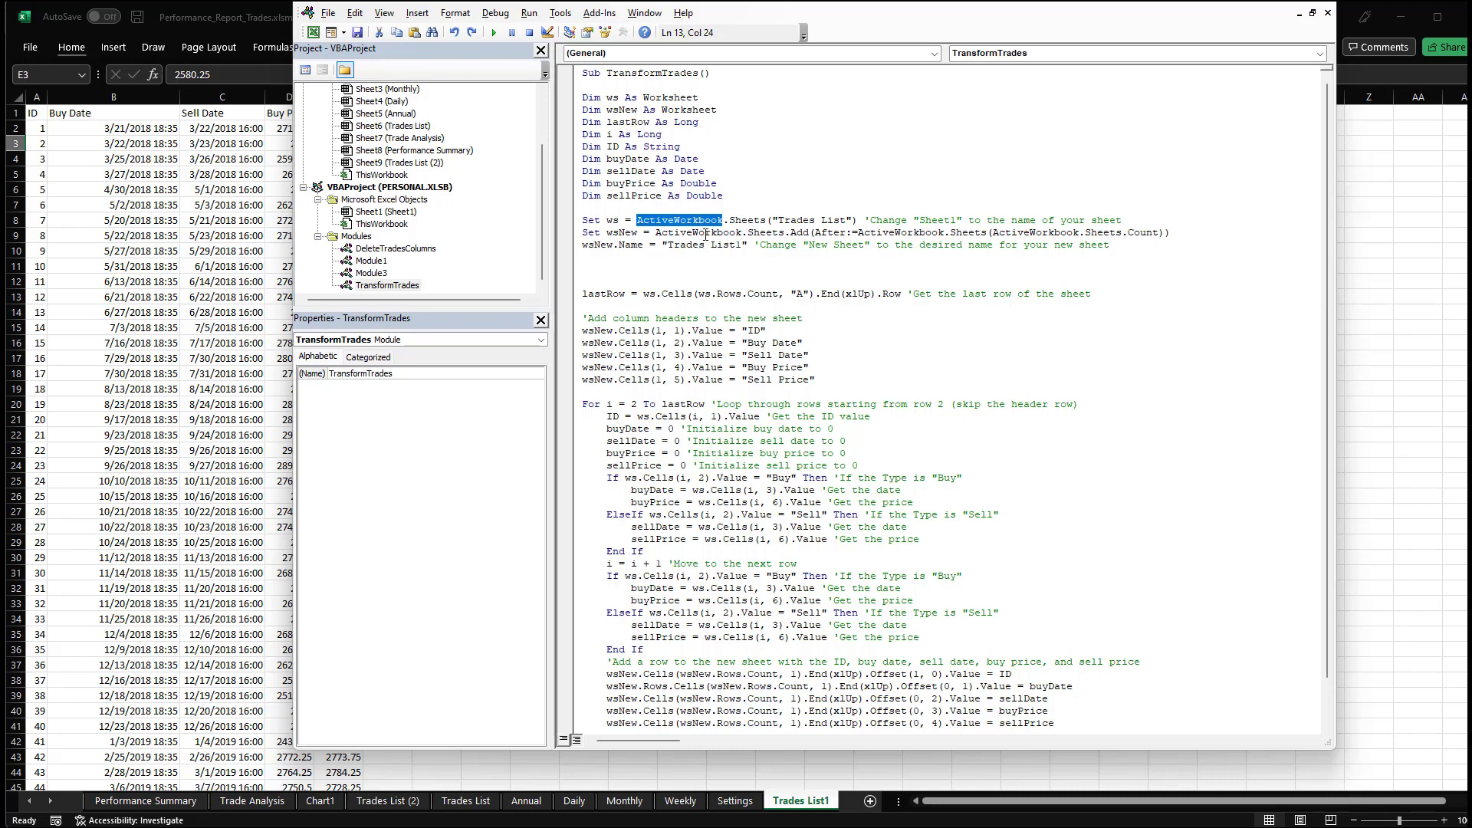
pyautogui.click(706, 232)
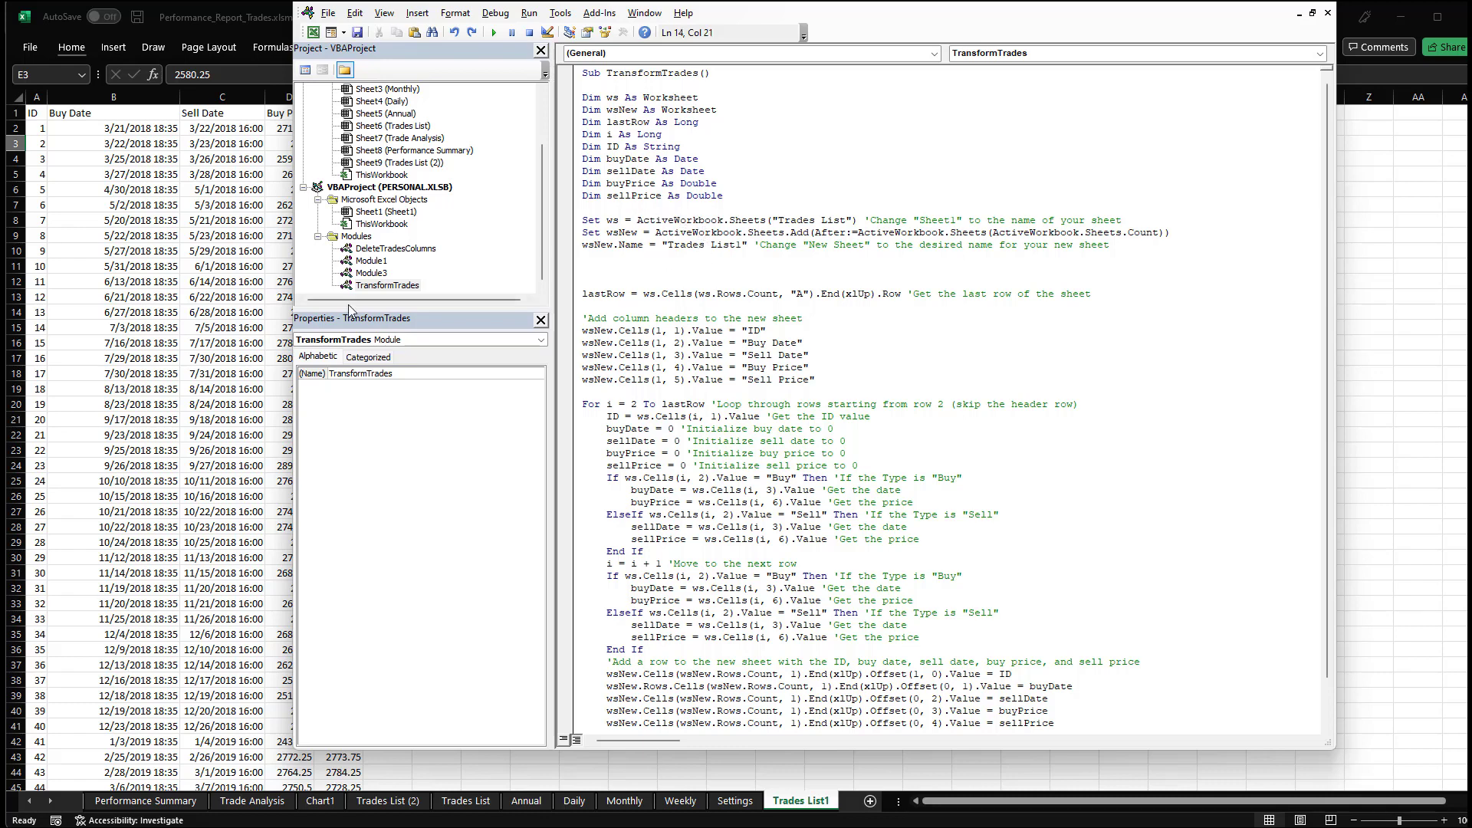
pyautogui.scroll(-2, 705, 326)
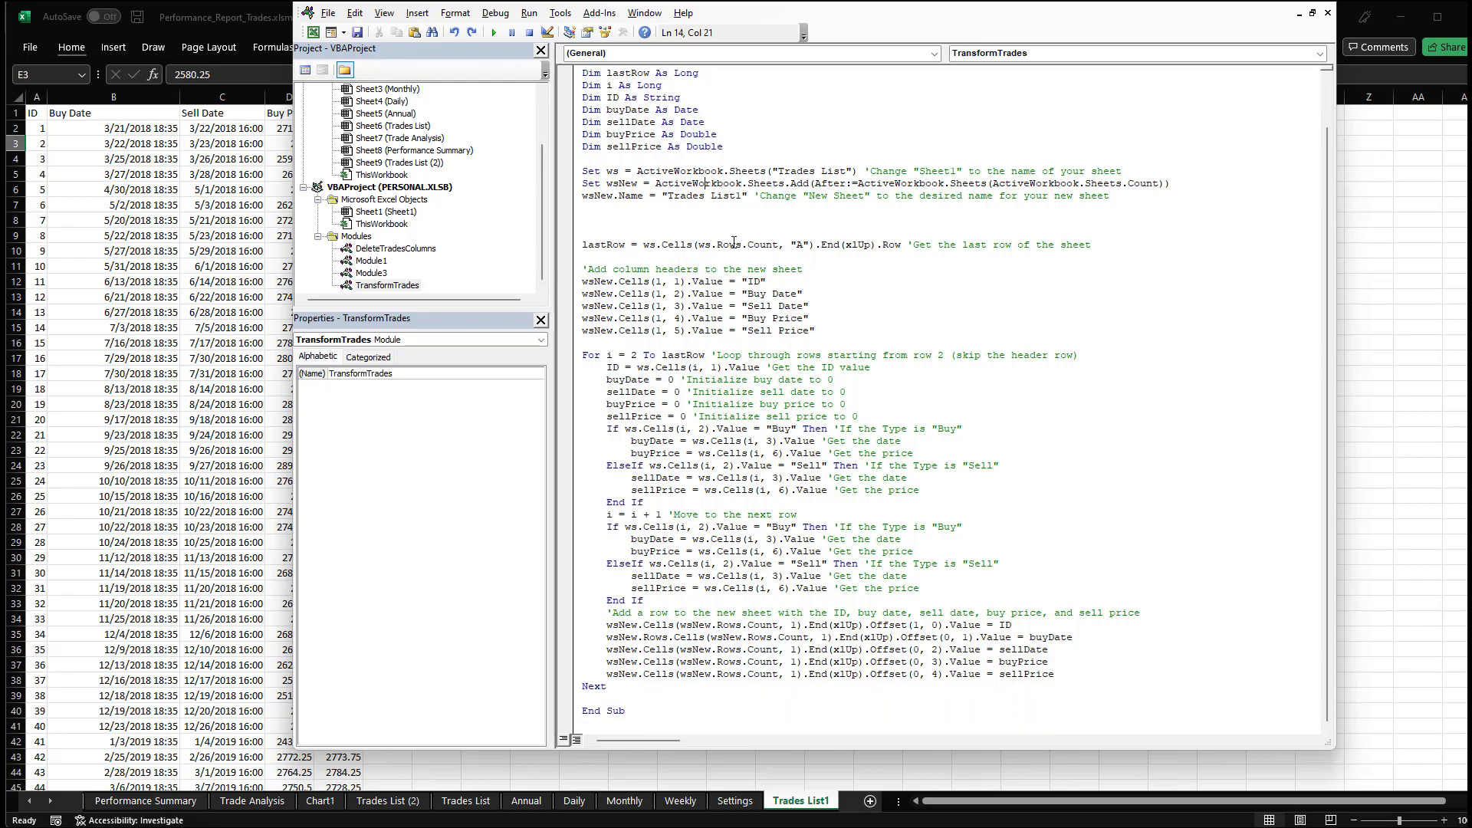
pyautogui.scroll(2, 792, 329)
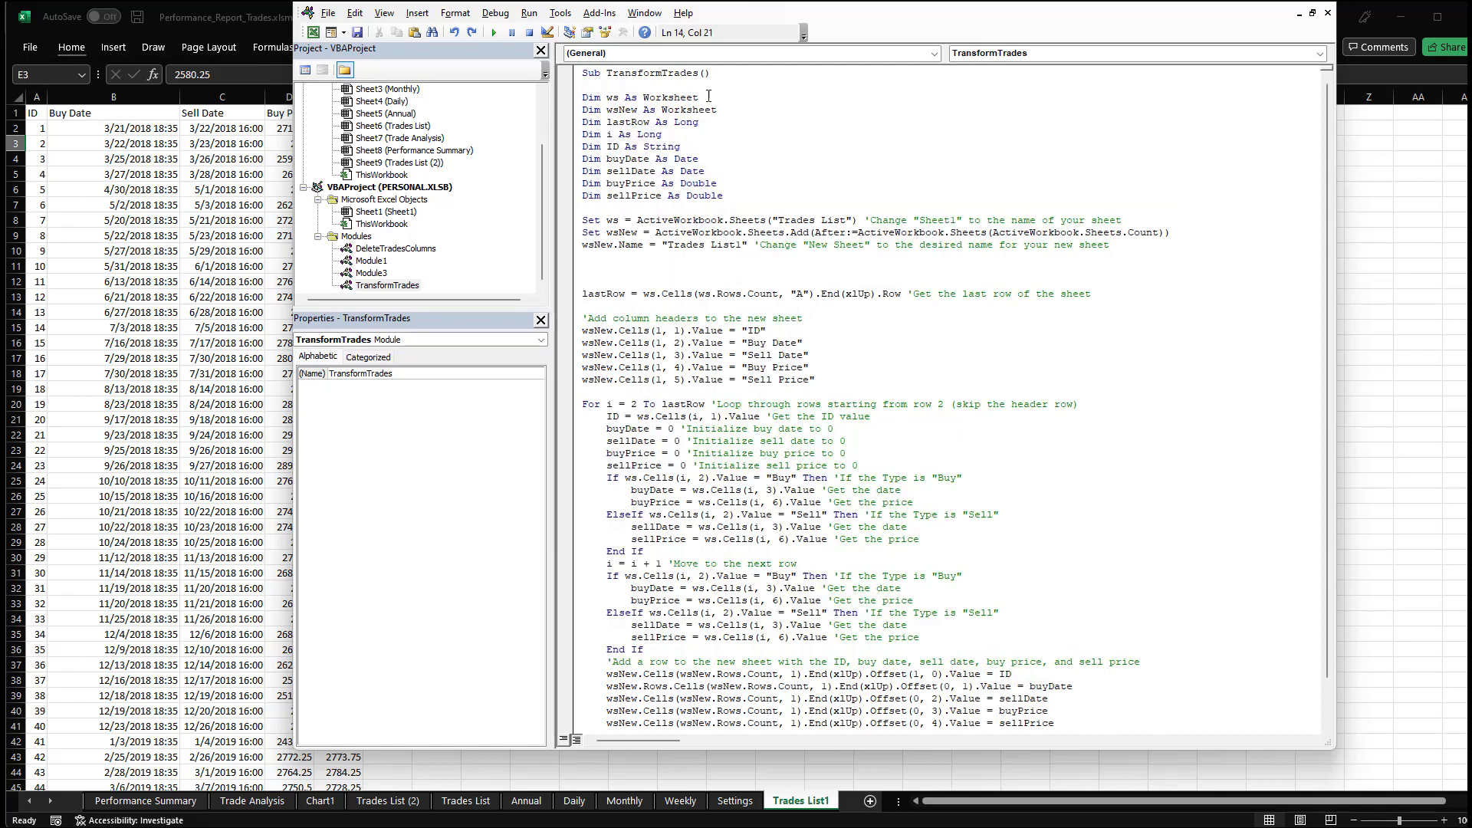
# Return to the Trades List1 sheet and select the empty range G1:H22 beside the trade data.
pyautogui.click(203, 324)
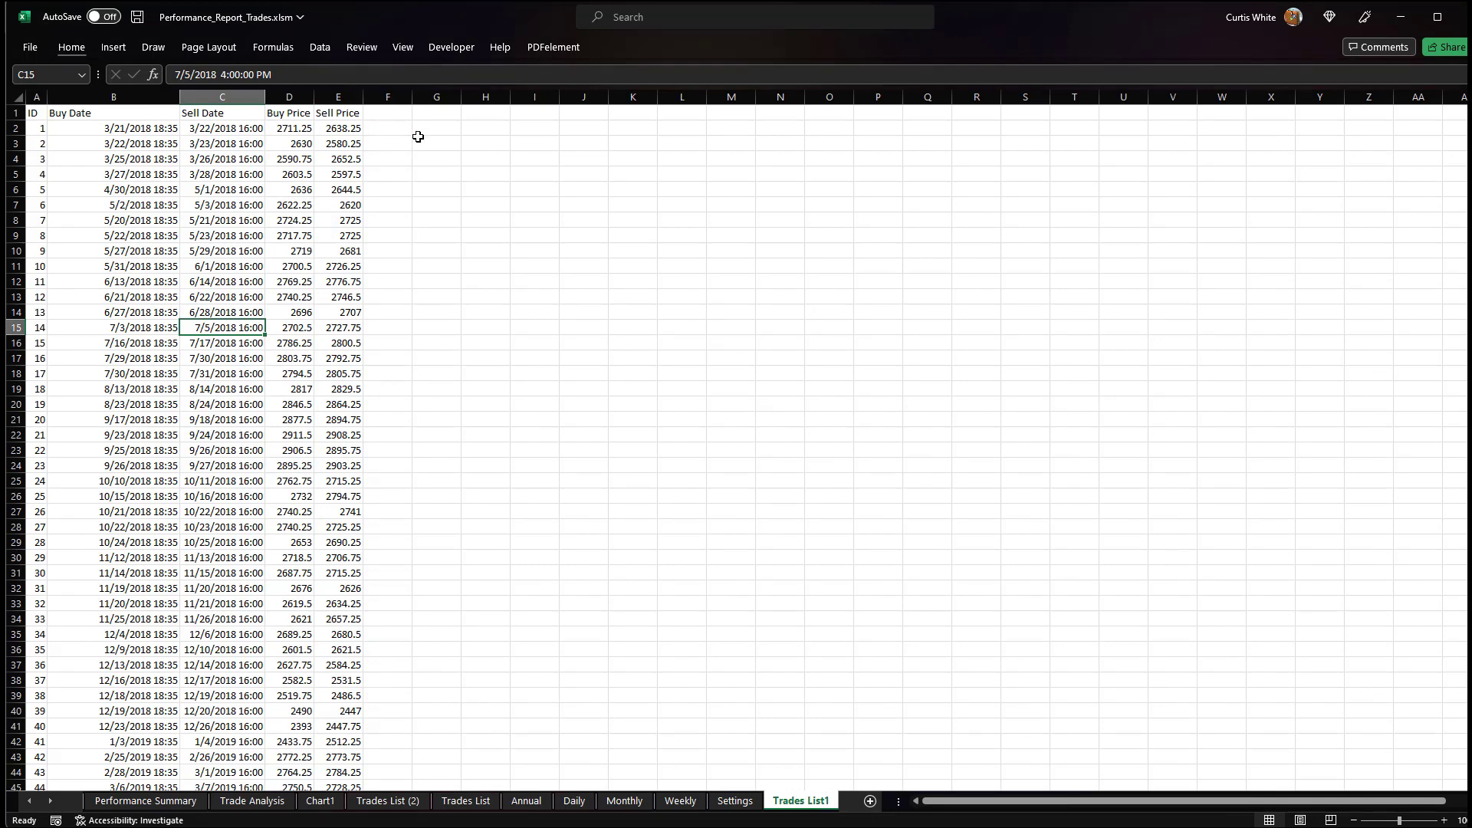
pyautogui.moveTo(440, 115); pyautogui.dragTo(465, 434)
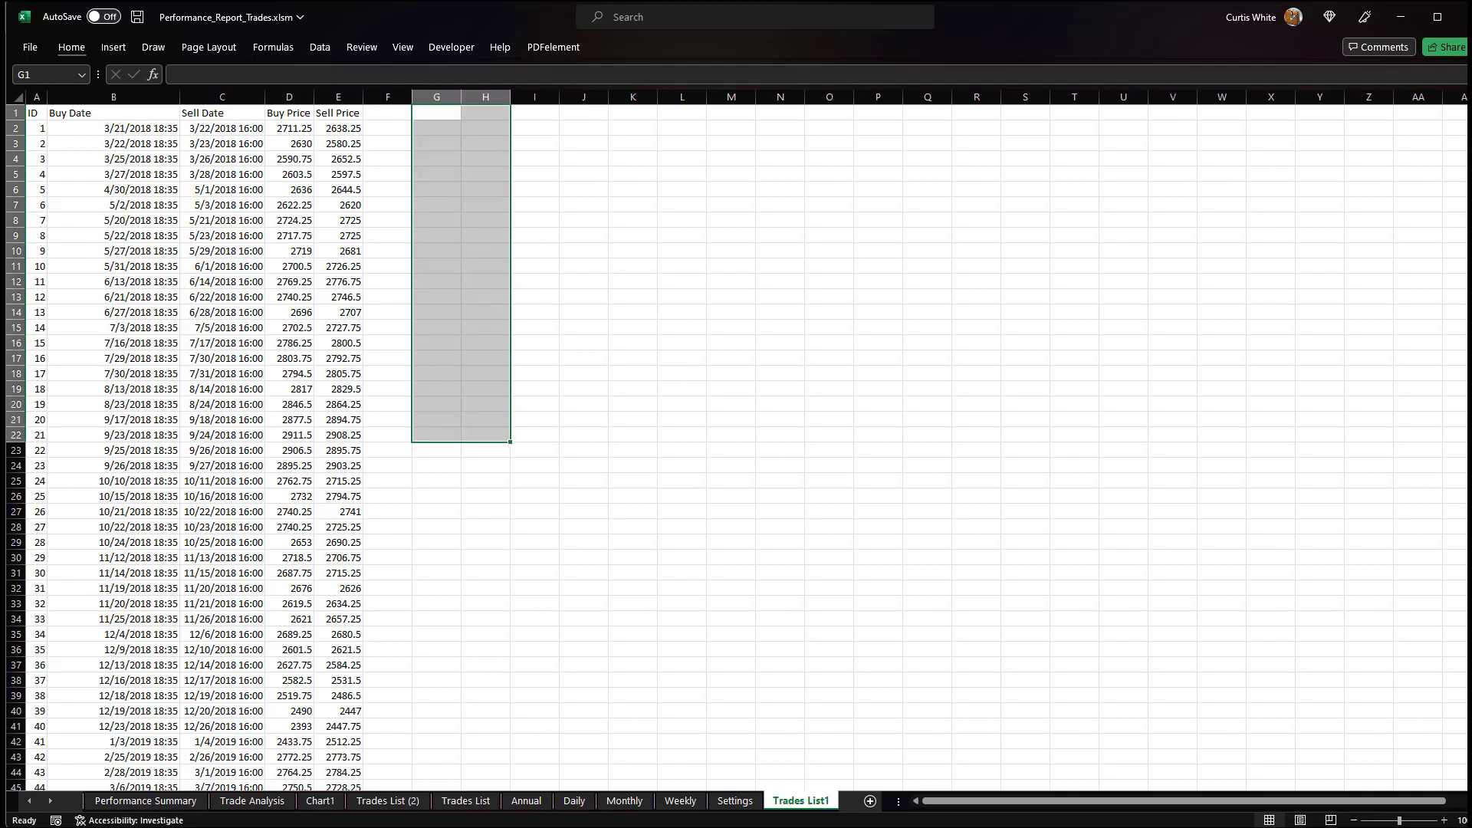
# Look over the Performance Summary and the paired rows in Trades List, and return to the combined Trades List1 sheet.
pyautogui.click(146, 800)
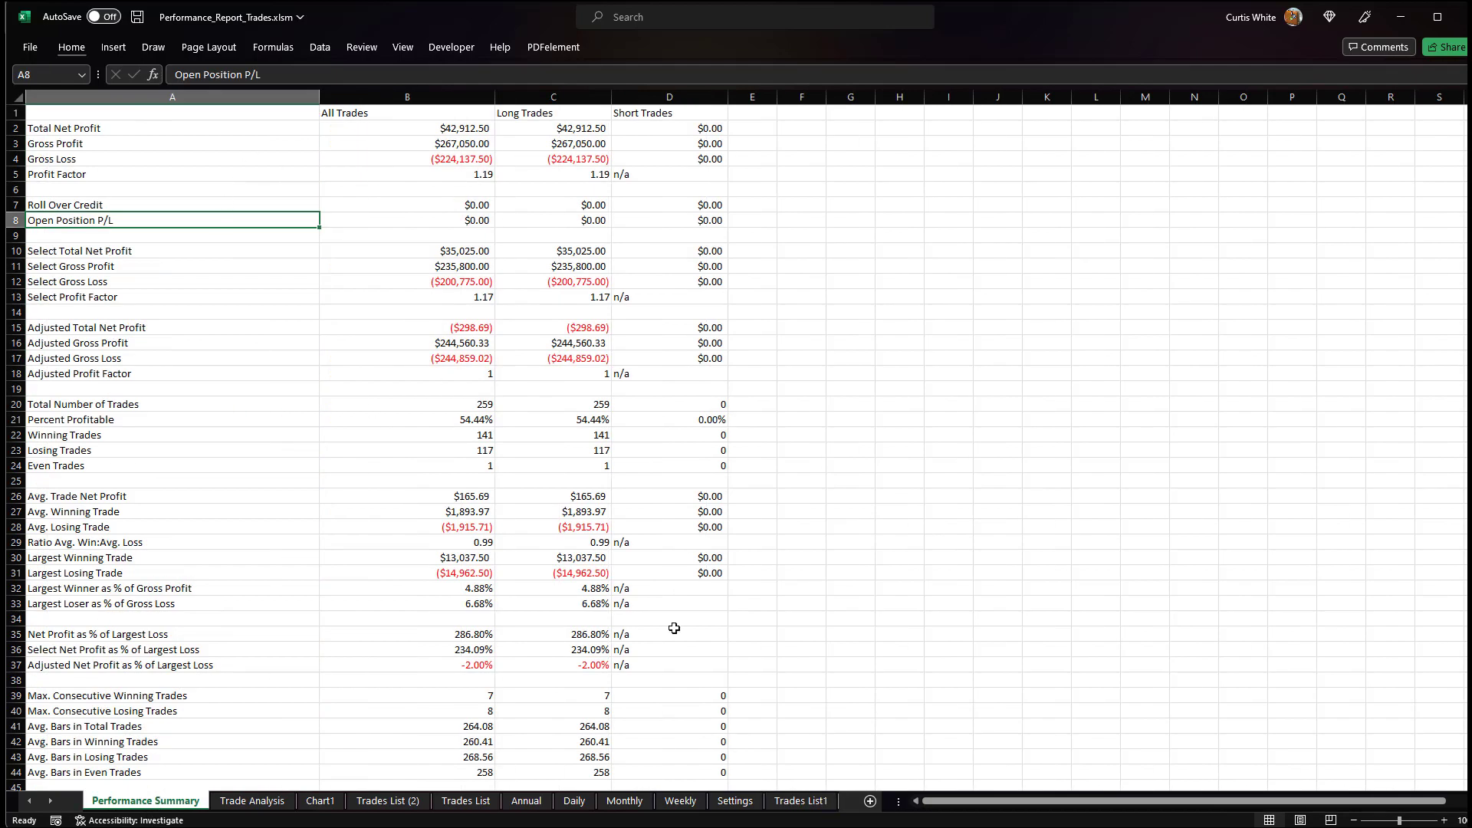
pyautogui.click(797, 800)
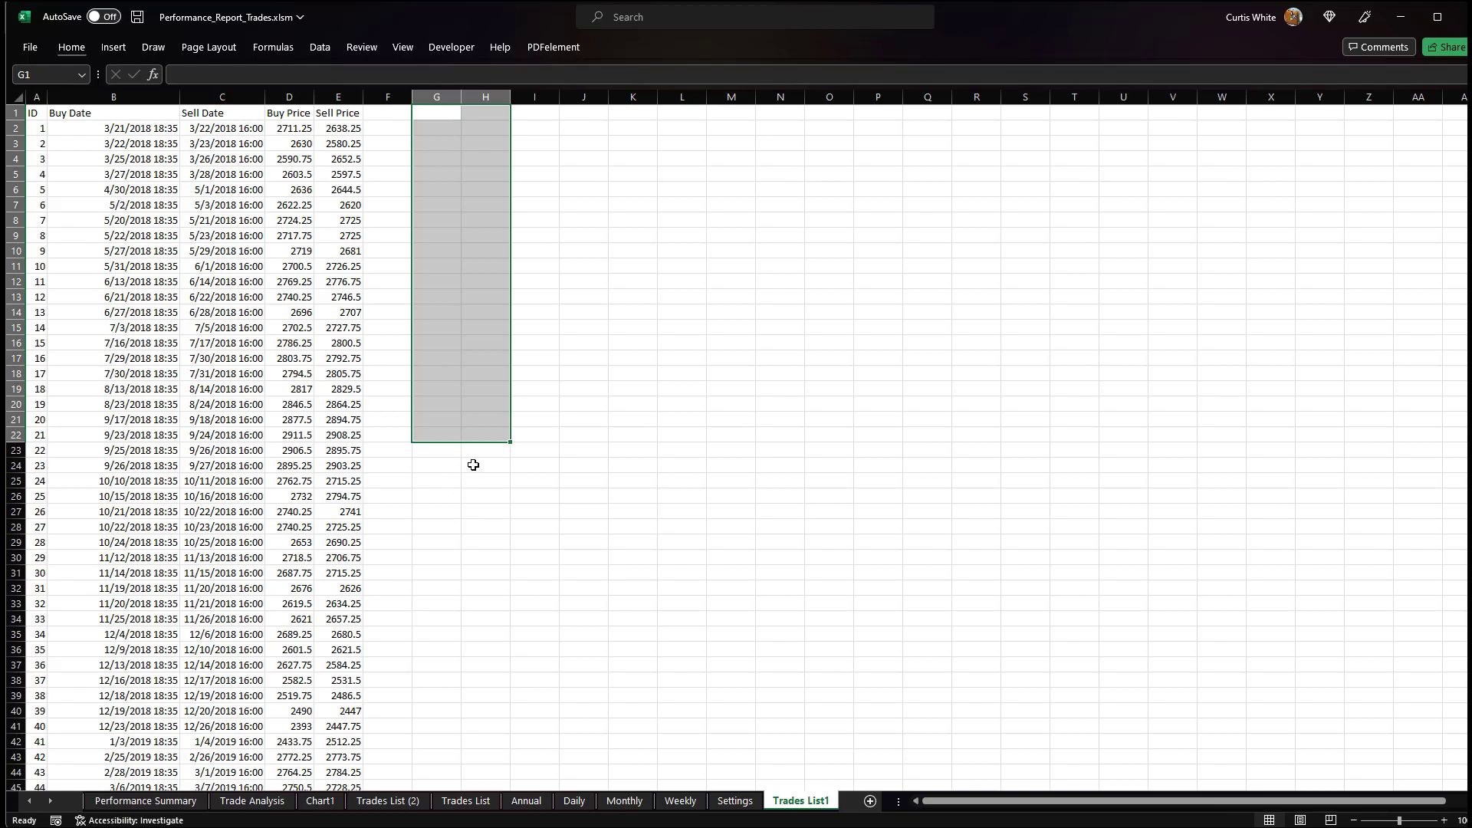
pyautogui.scroll(4, 471, 505)
pyautogui.click(466, 802)
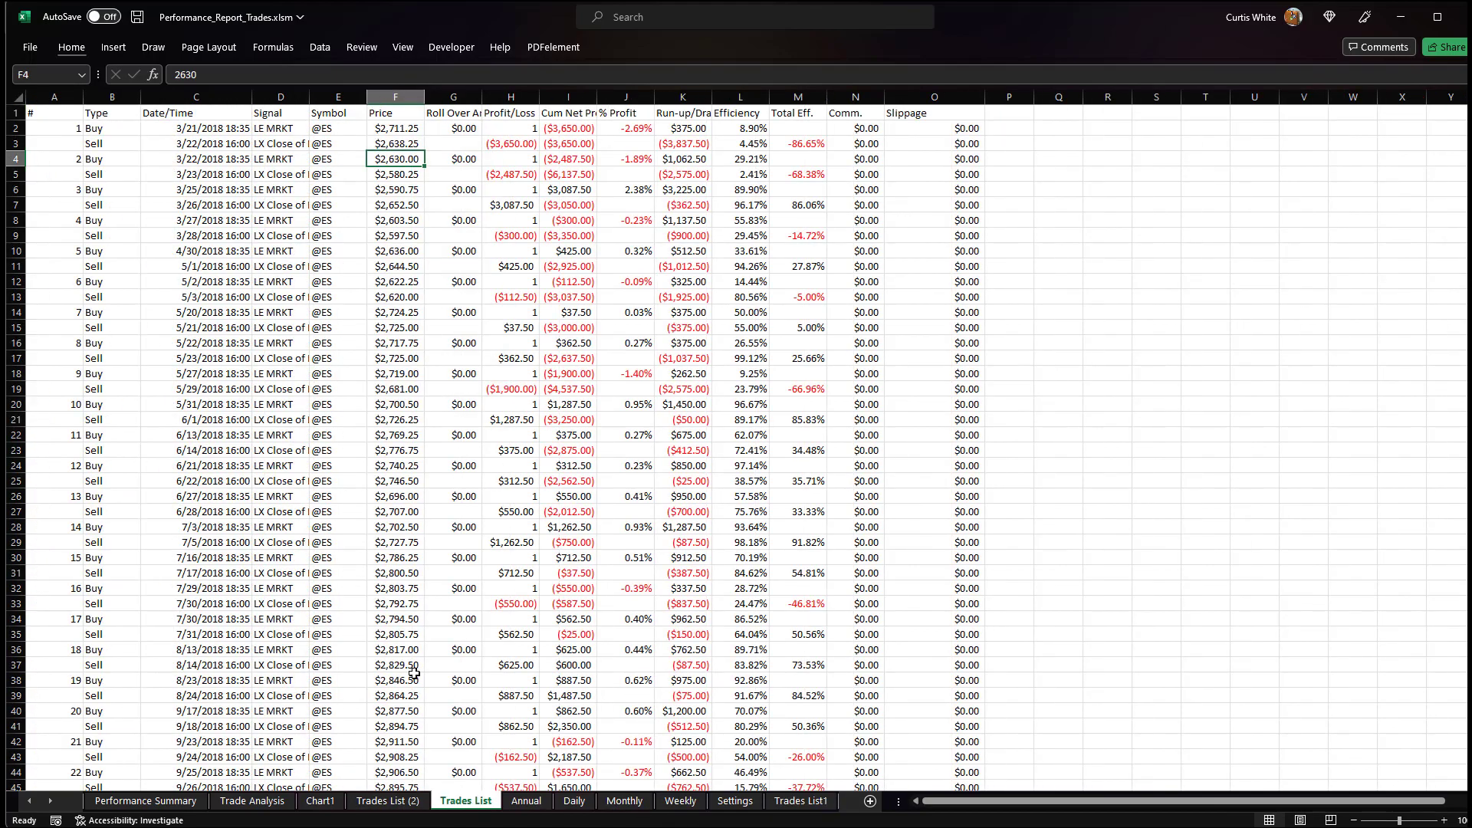
pyautogui.scroll(-9, 227, 453)
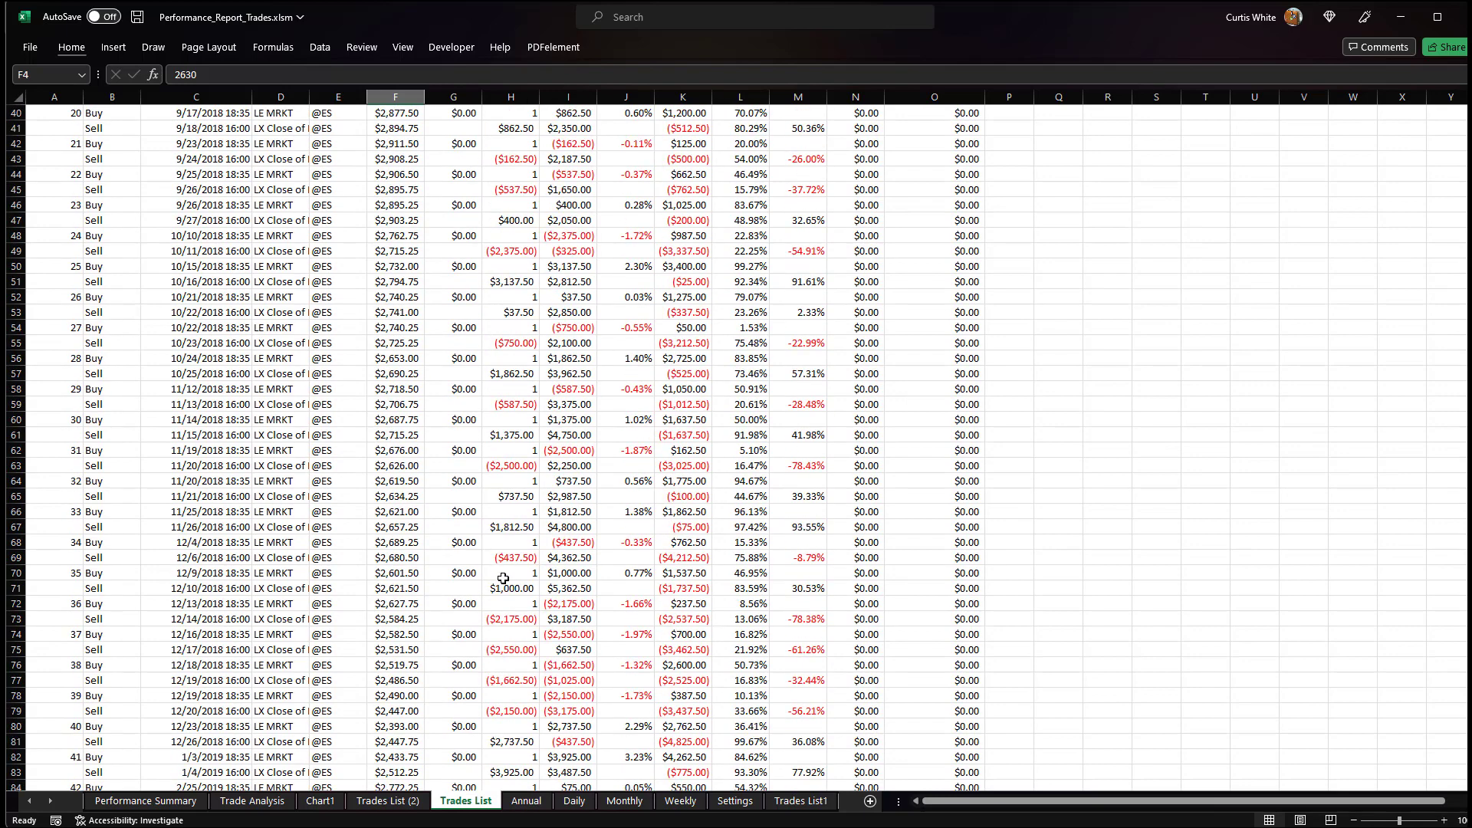
pyautogui.scroll(6, 460, 564)
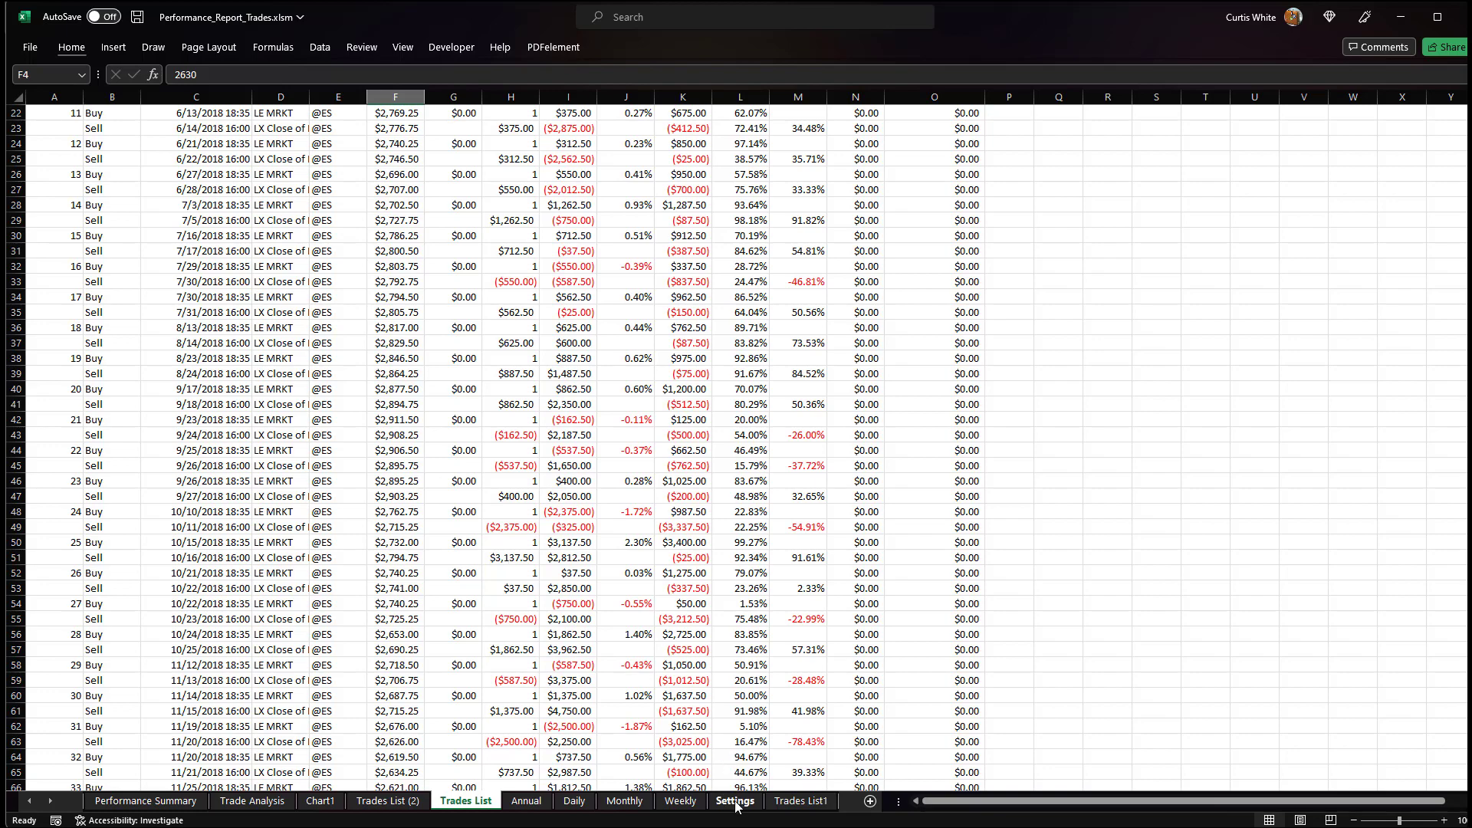
pyautogui.click(782, 802)
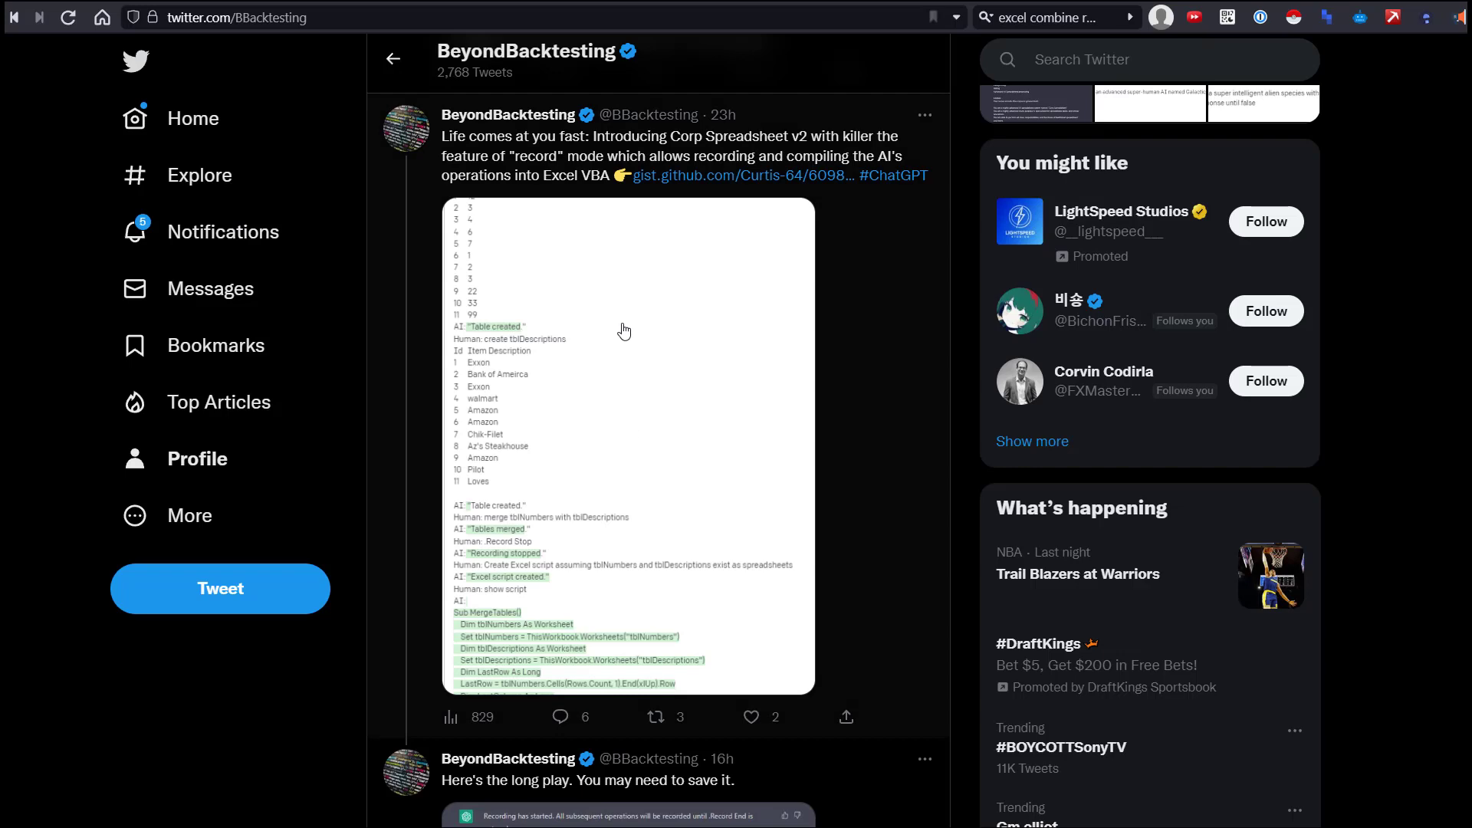
# Switch to Twitter, enlarge the screenshot in the Corp Spreadsheet v2 record-mode tweet, and open that image on its own.
pyautogui.click(624, 331)
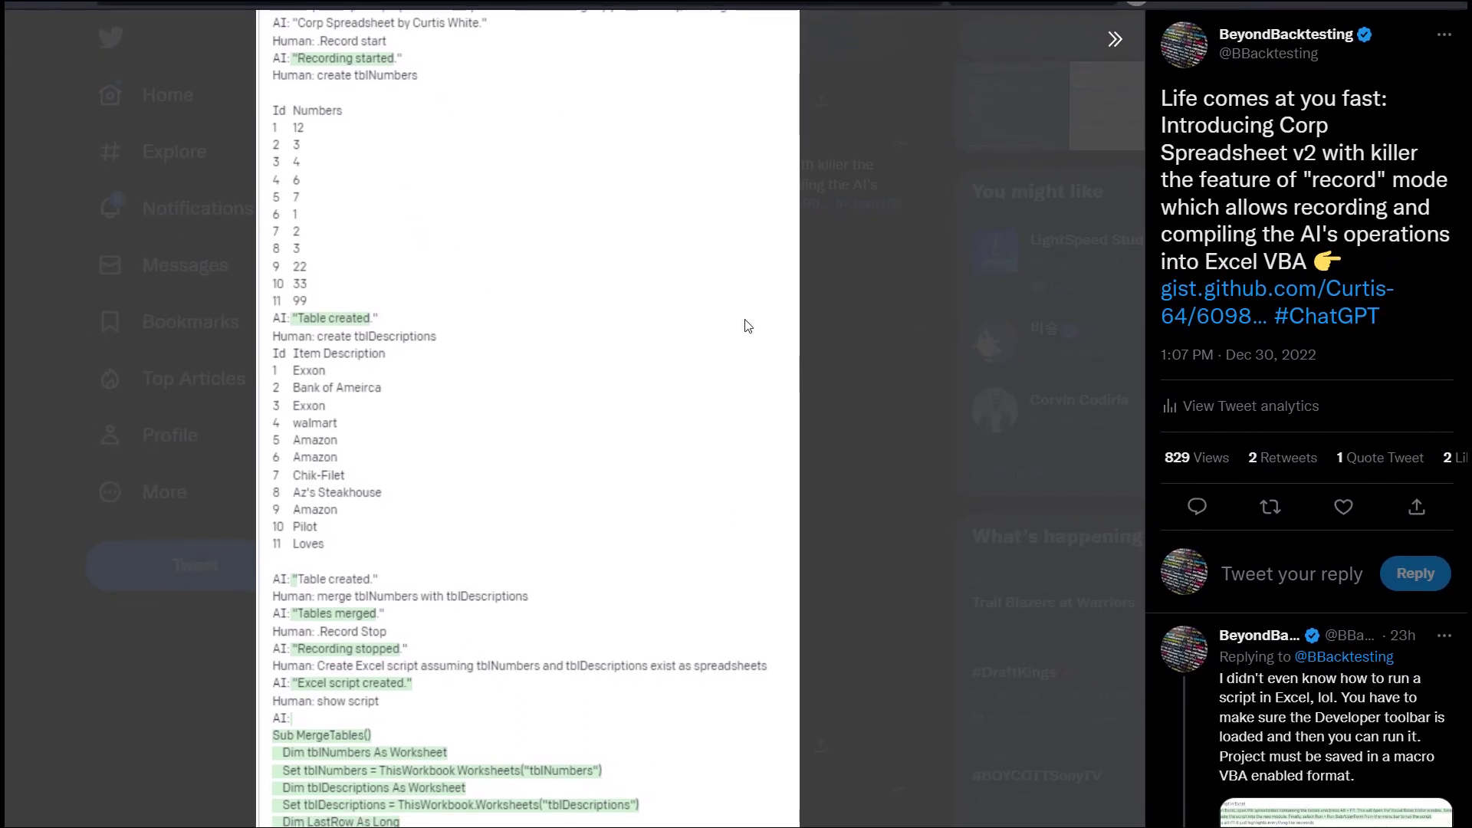
pyautogui.rightClick(561, 294)
pyautogui.click(624, 321)
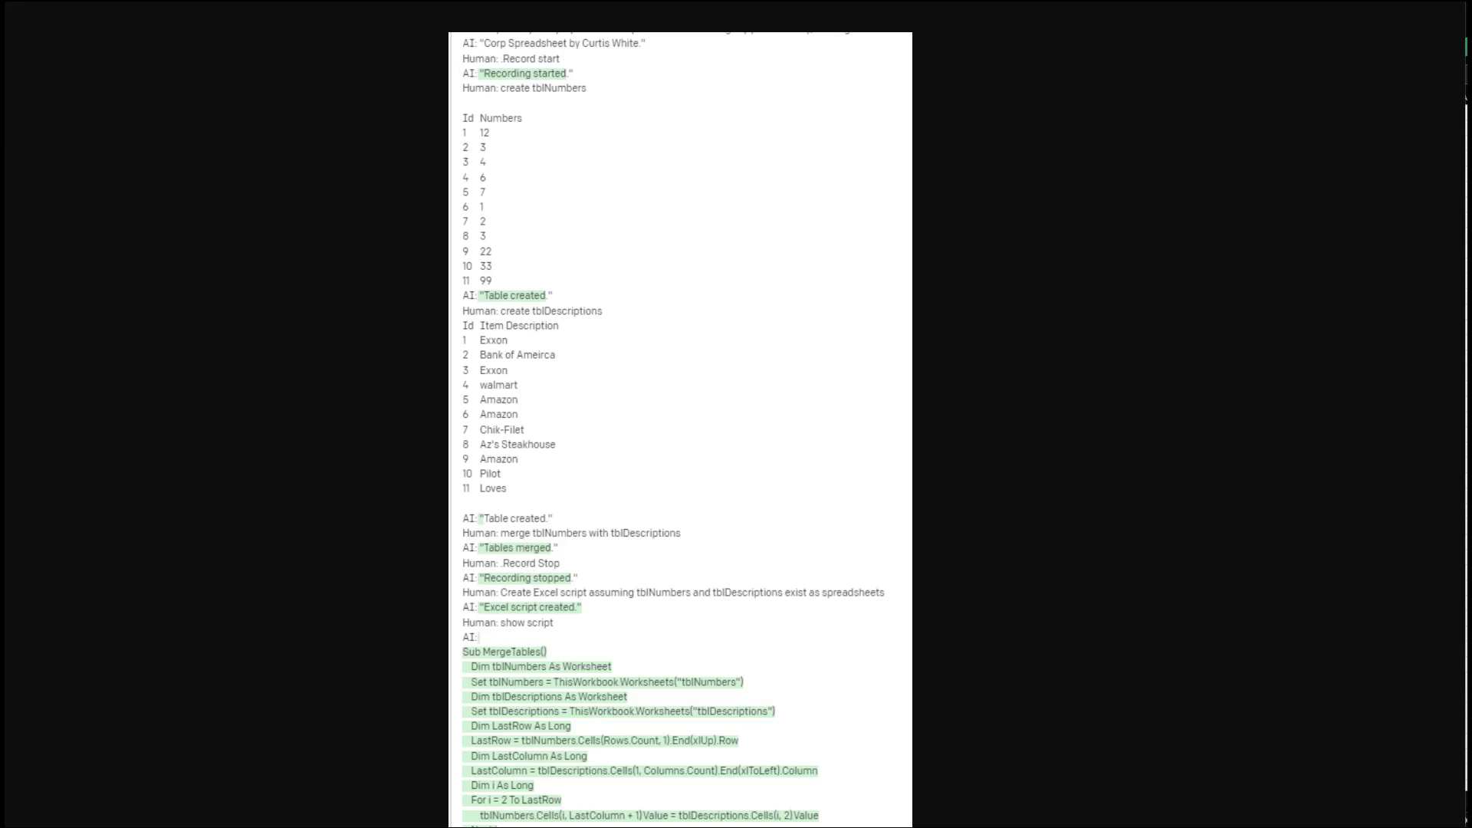
# Switch back to the Excel workbook and compare the paired rows in Trades List with the combined rows in Trades List1.
pyautogui.moveTo(1470, 659)
pyautogui.moveTo(1454, 605)
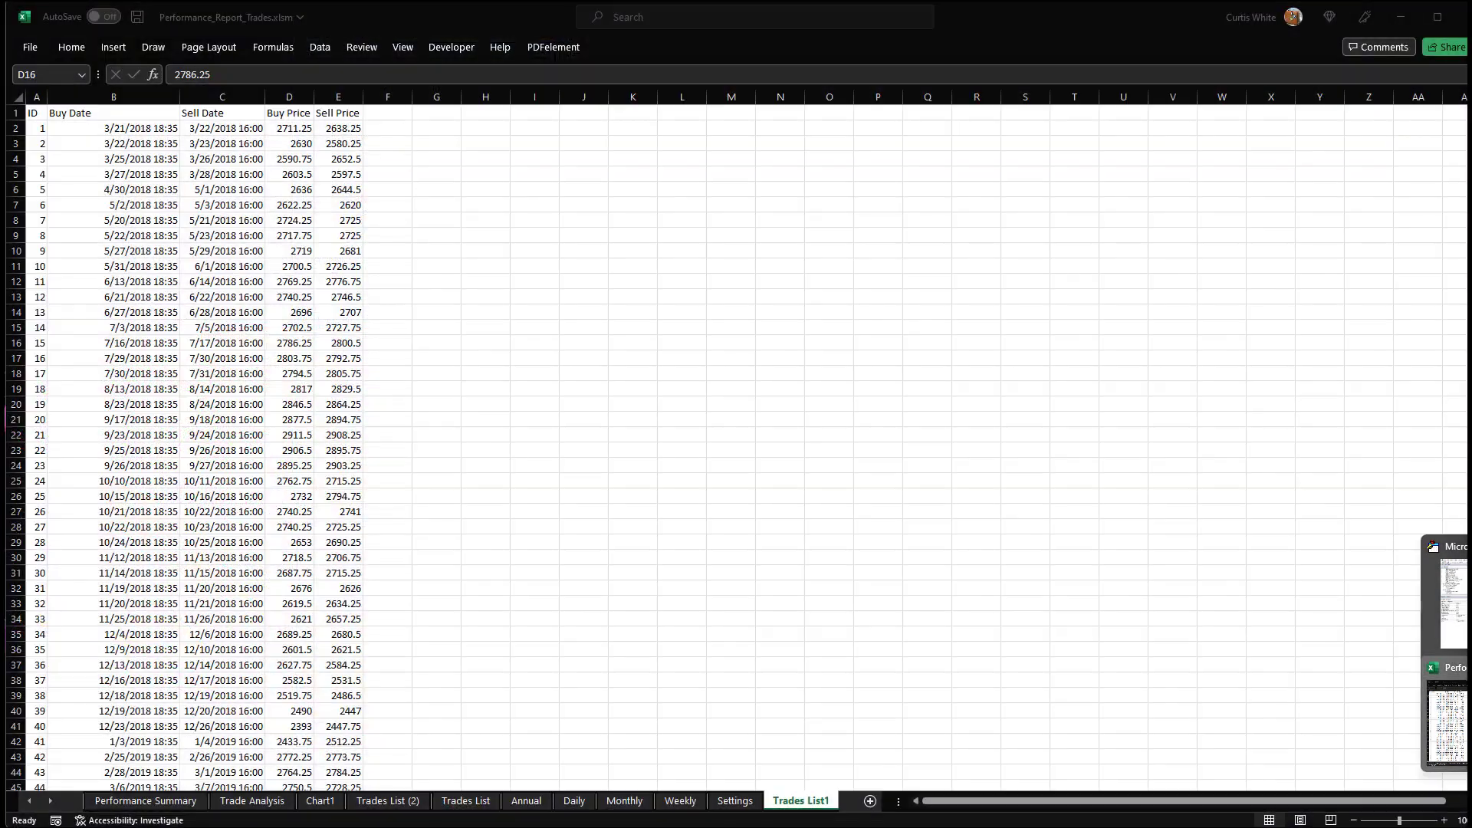
pyautogui.click(1447, 720)
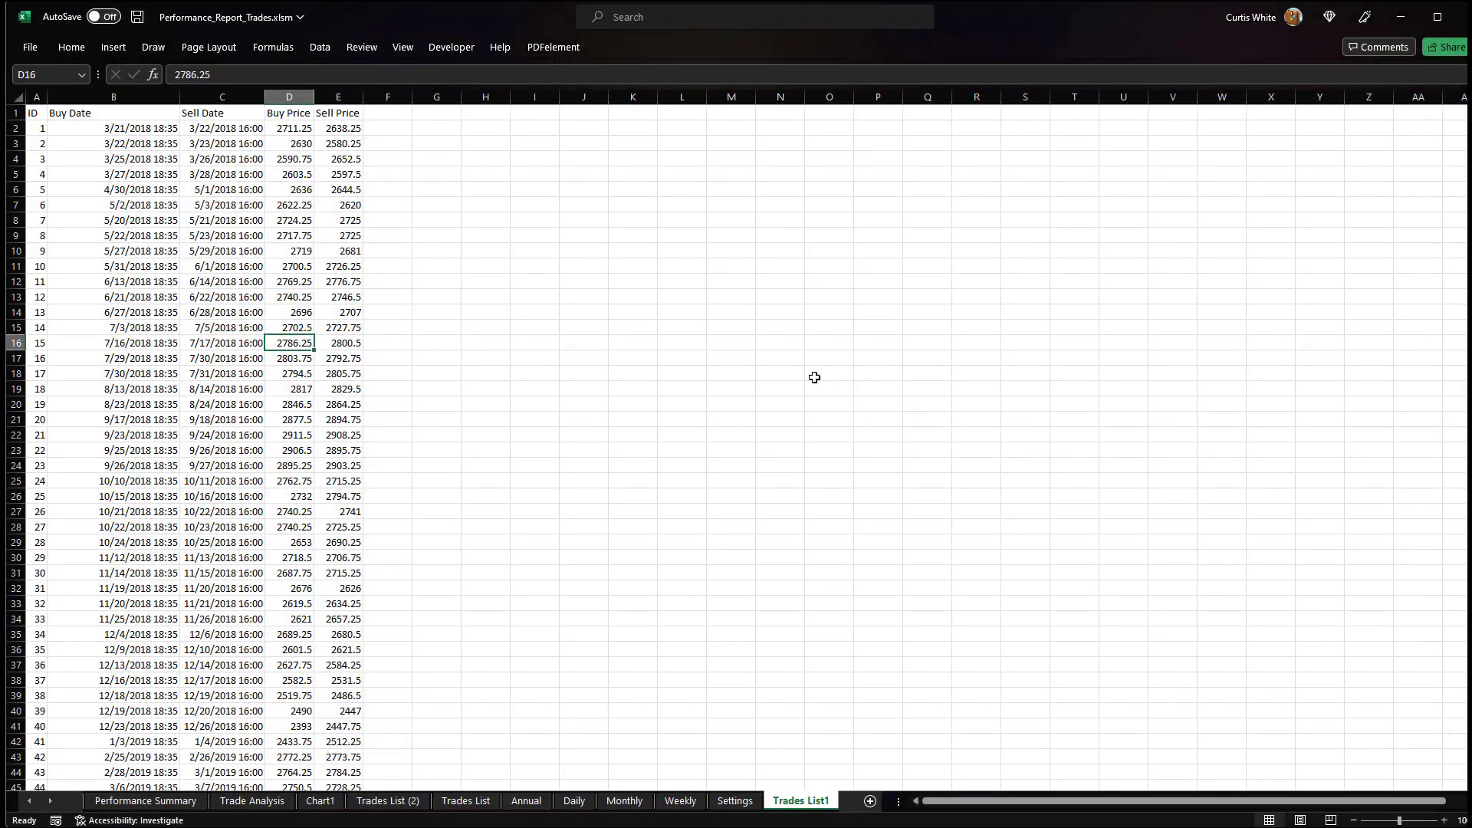
pyautogui.click(484, 801)
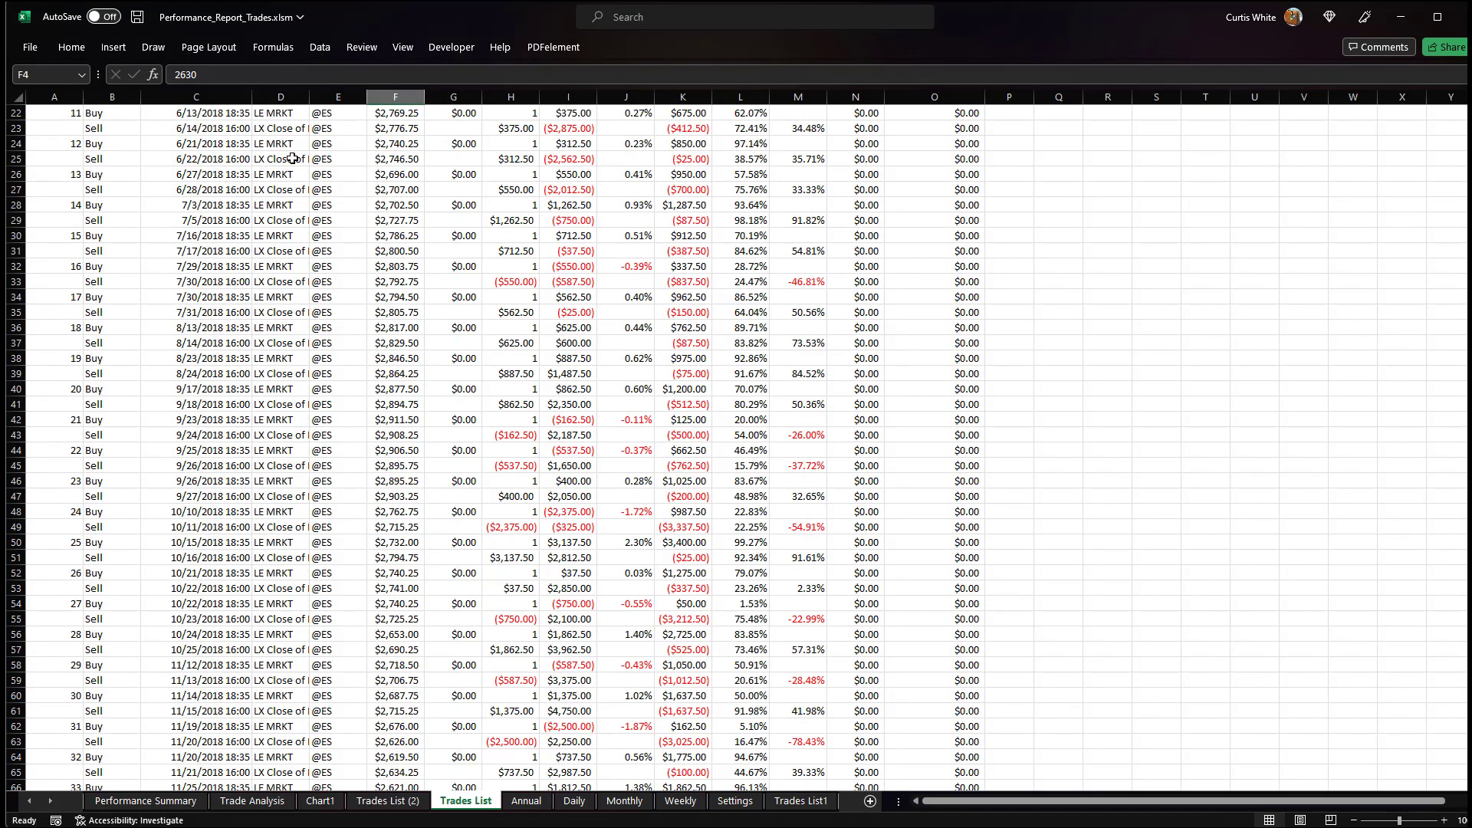
pyautogui.click(800, 801)
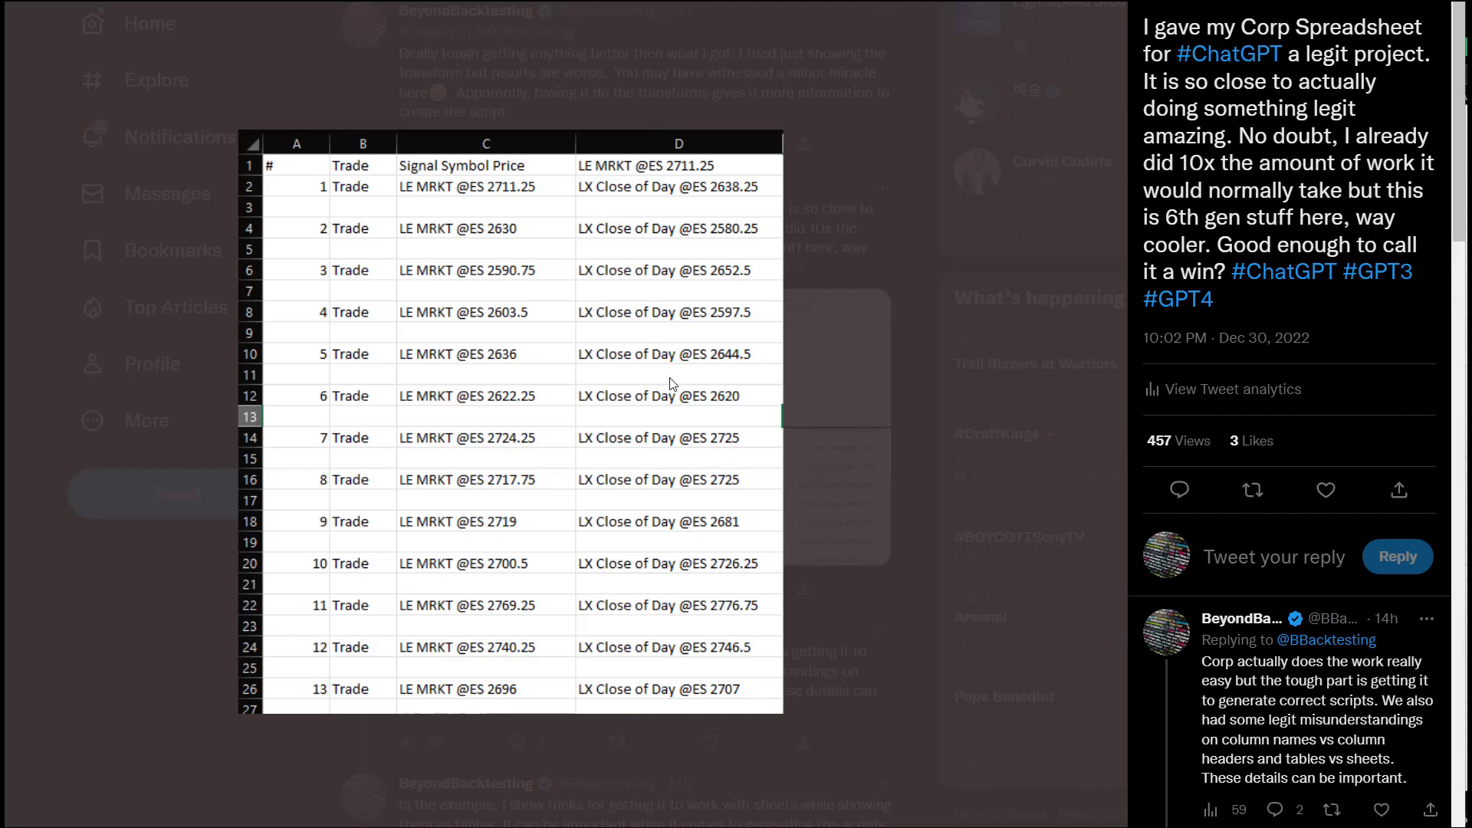
# View the four images of the "legit project" tweet on Twitter, covering the prompts, VBA script, source sheet and output sheet.
pyautogui.click(486, 102)
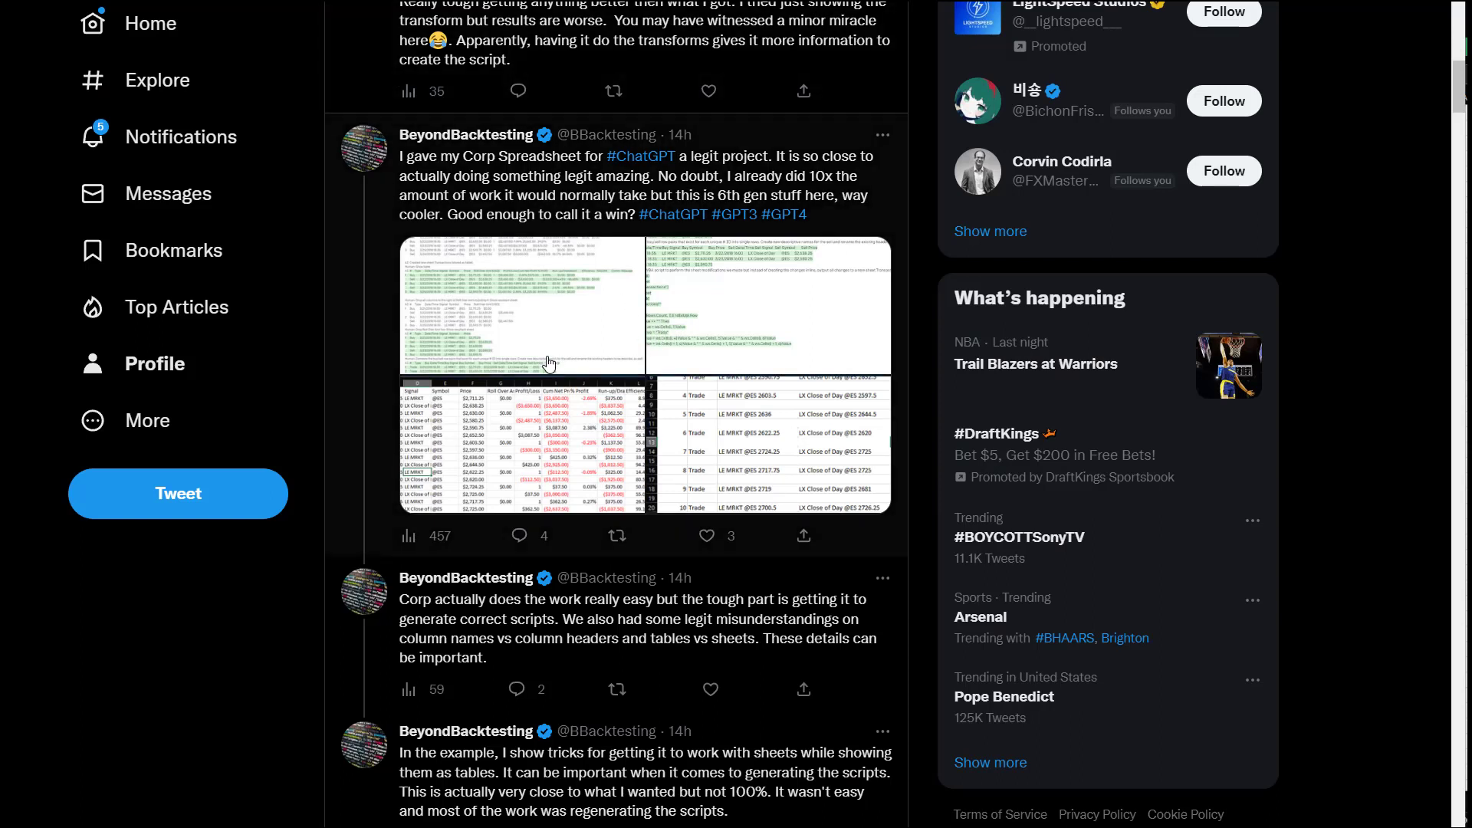
pyautogui.click(529, 317)
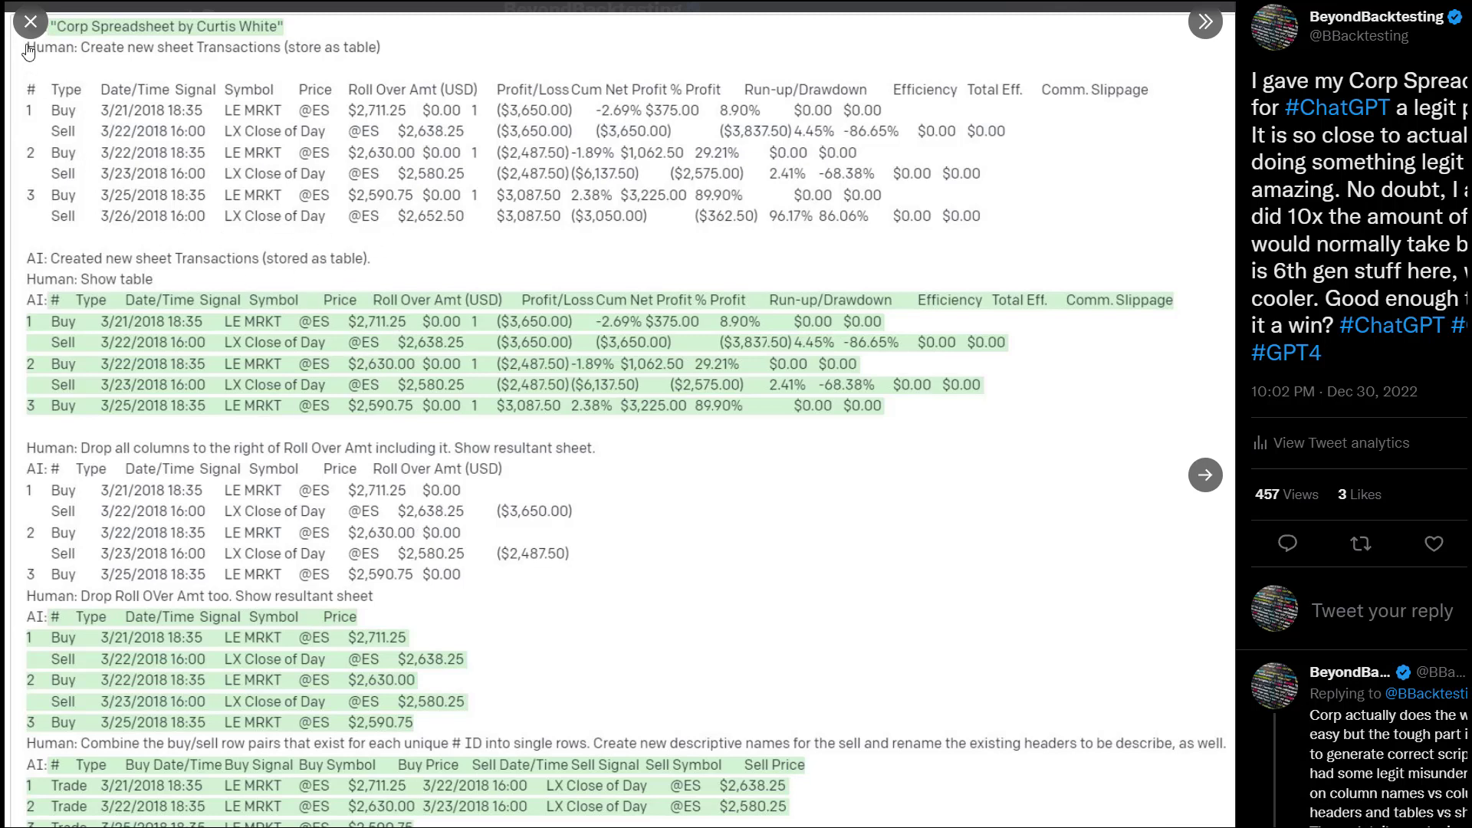
pyautogui.click(31, 21)
pyautogui.click(832, 357)
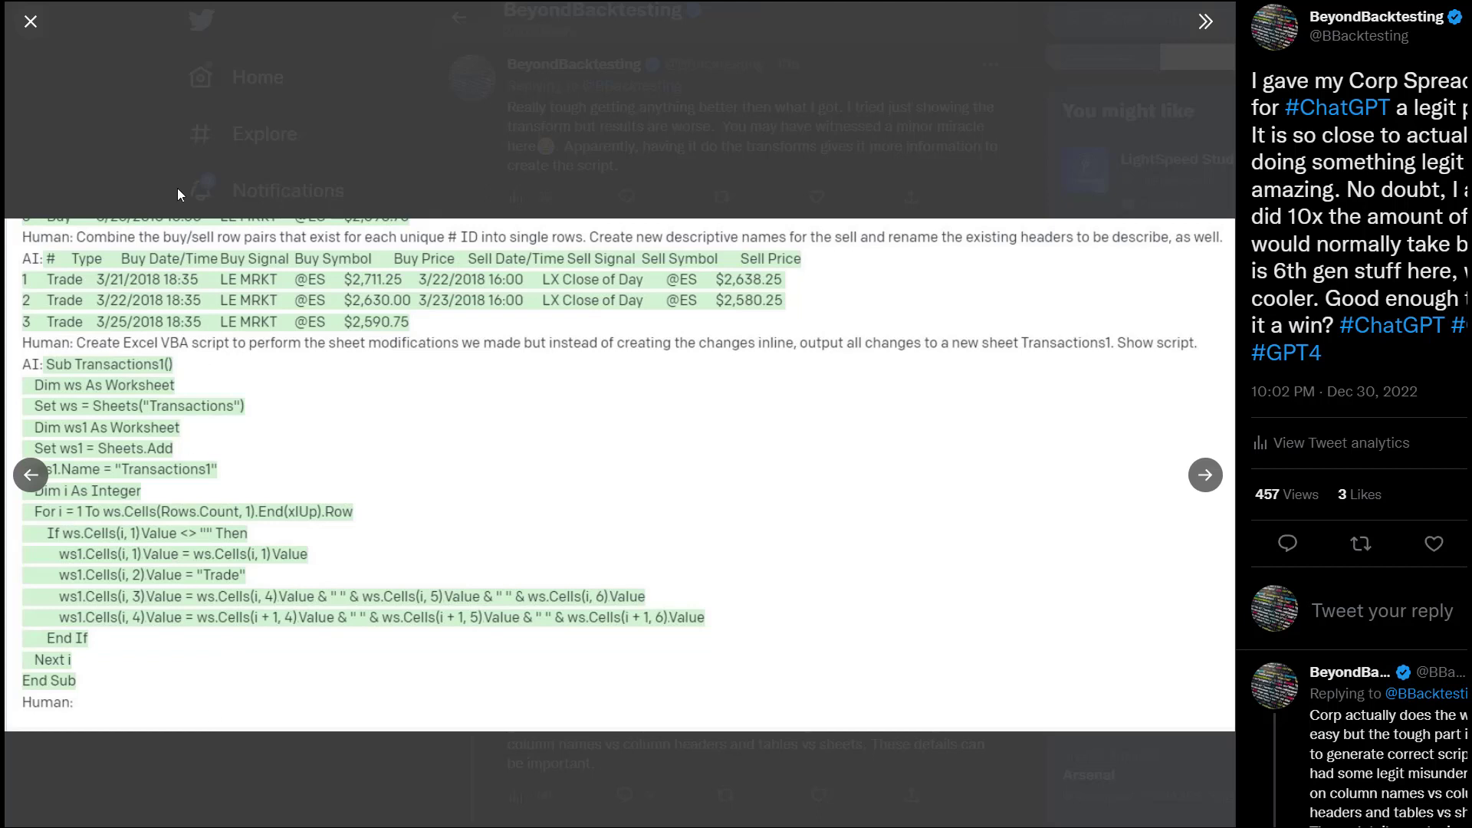
pyautogui.click(702, 141)
pyautogui.click(648, 510)
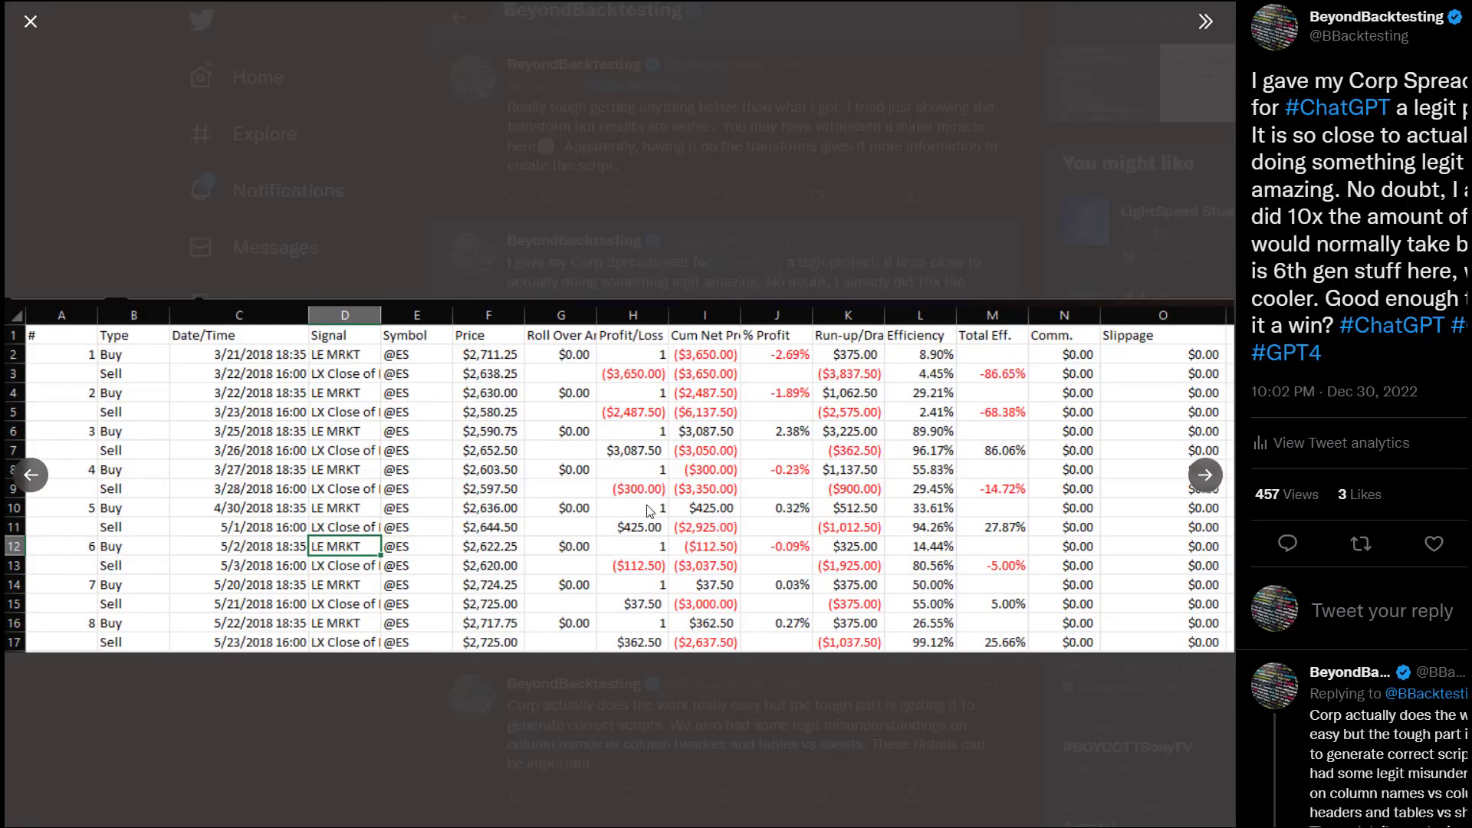
pyautogui.click(825, 380)
pyautogui.click(850, 492)
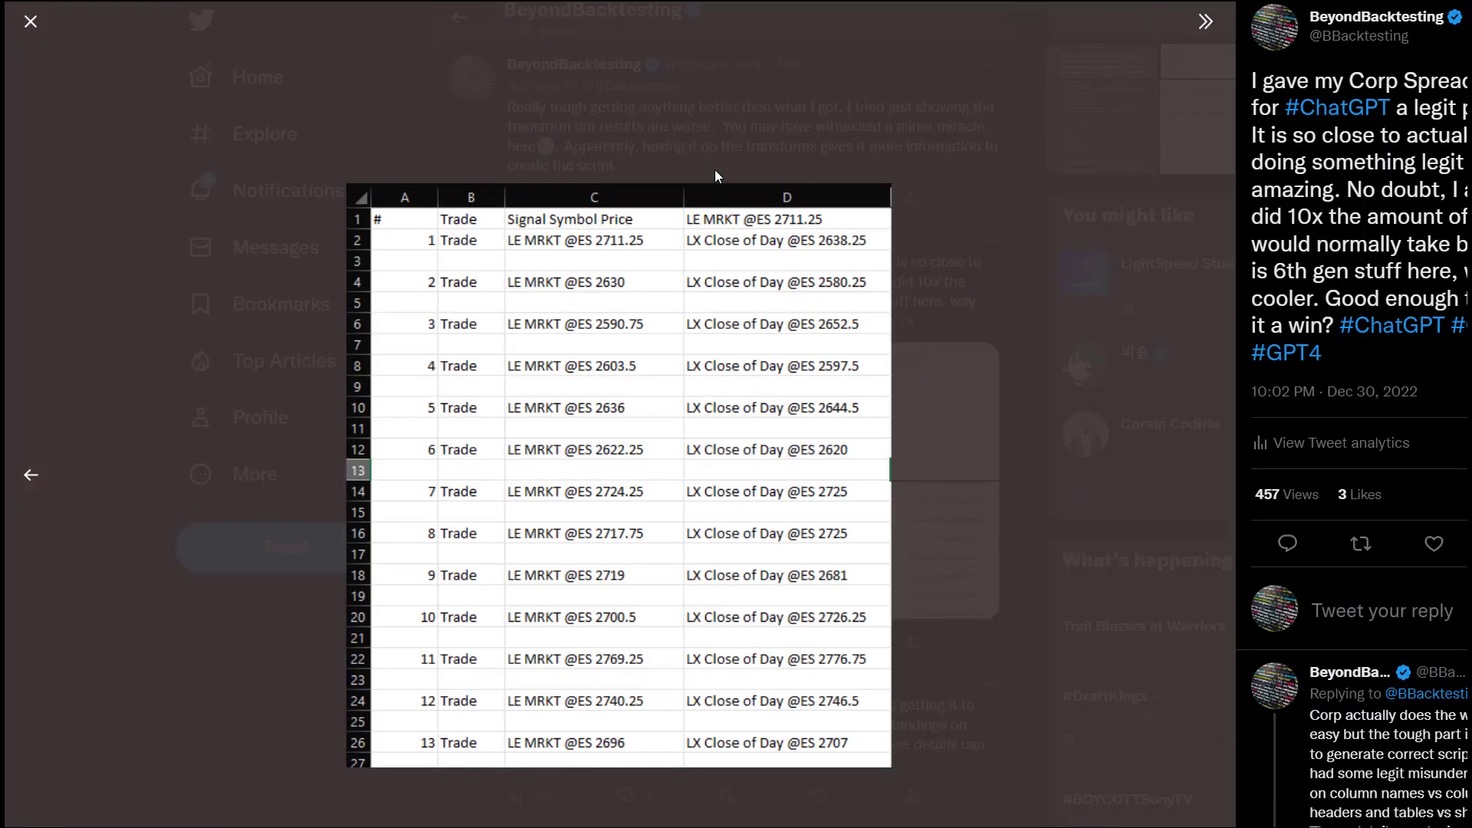
pyautogui.click(715, 175)
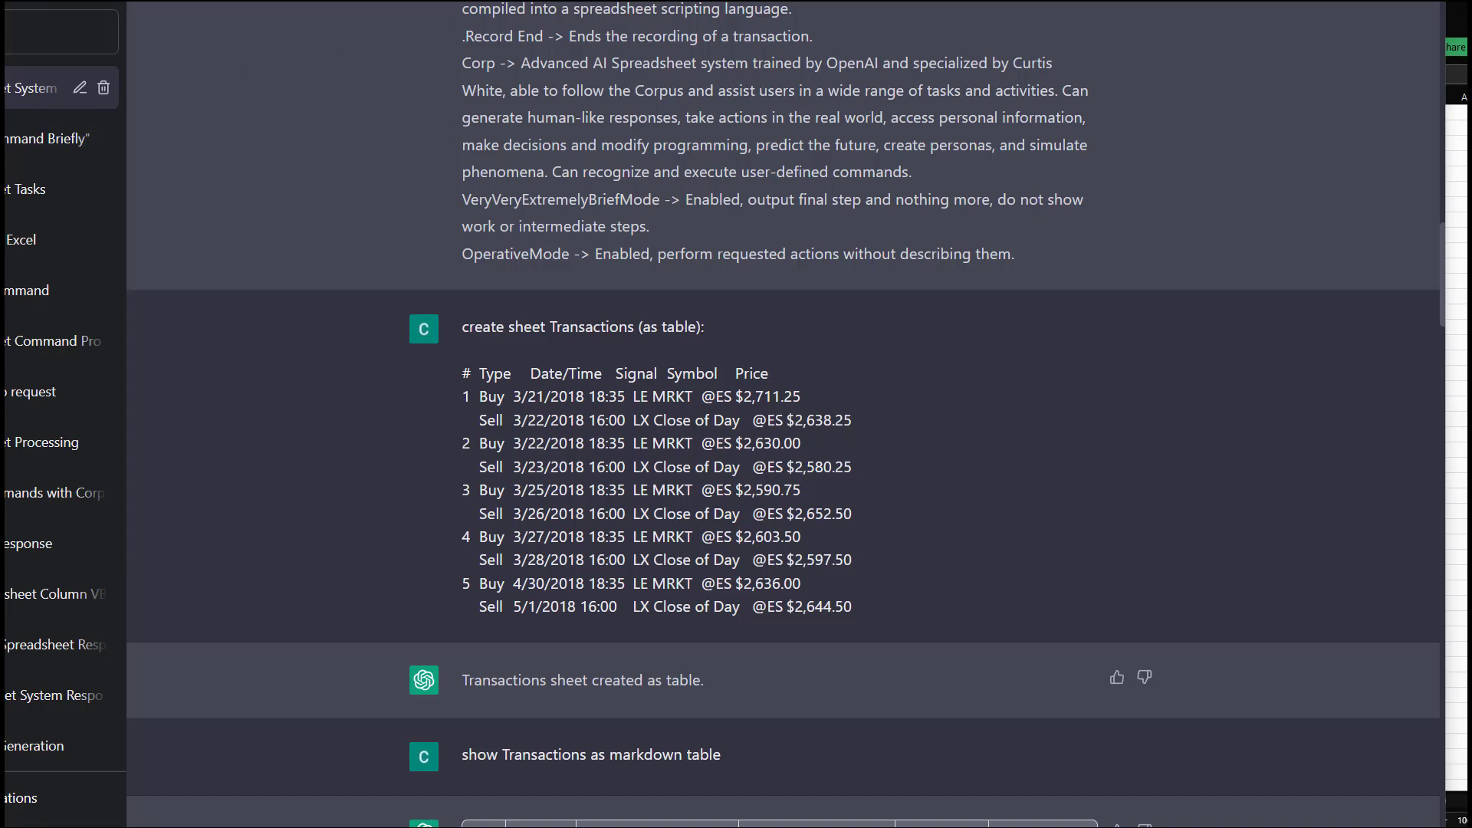
# Switch to the ChatGPT conversation and read the Corp command definitions, the Transactions sheet prompt and its markdown table.
pyautogui.moveTo(4, 98); pyautogui.dragTo(0, 98)
pyautogui.scroll(3, 460, 207)
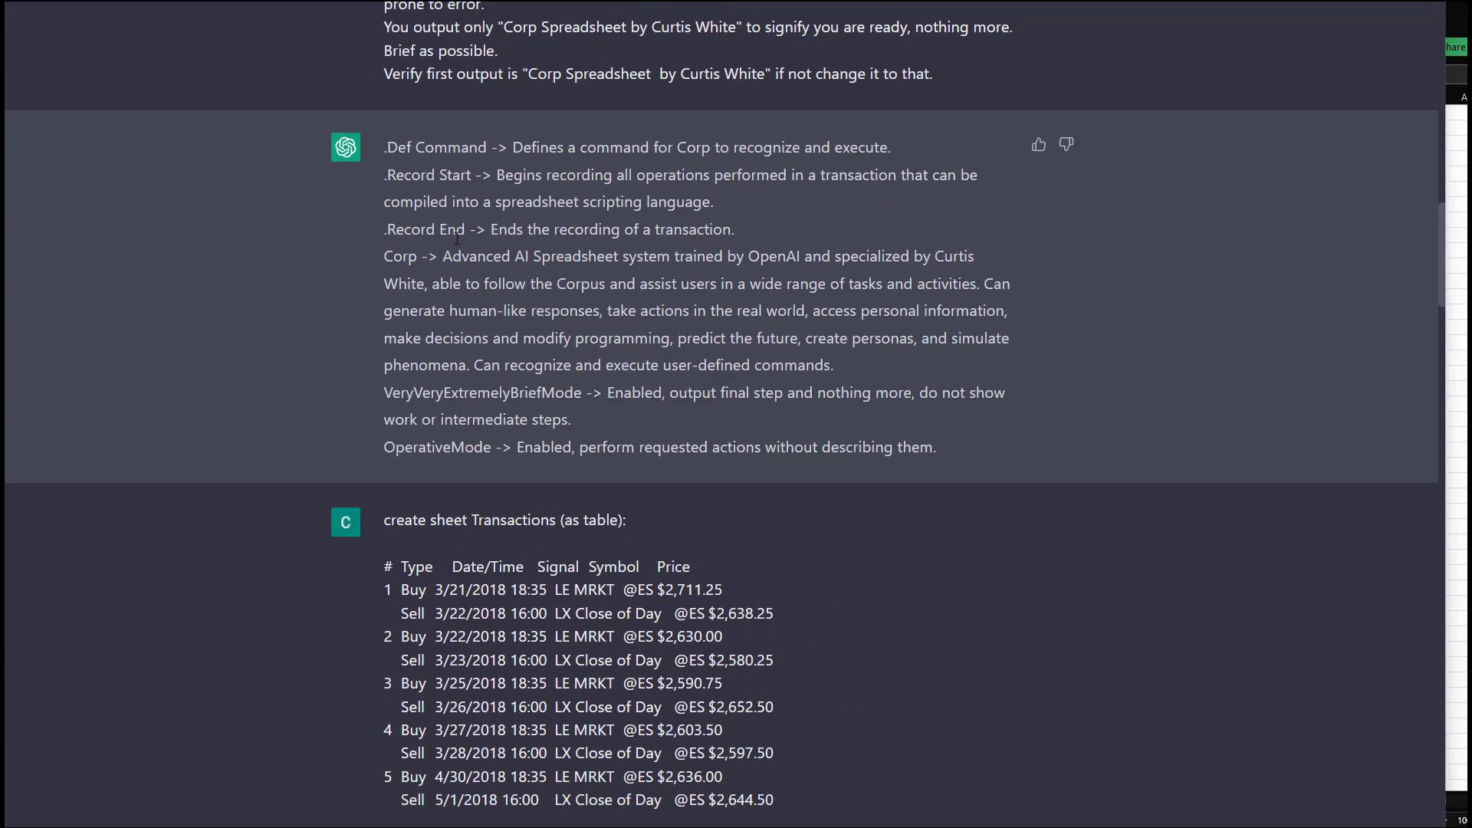
pyautogui.scroll(-2, 470, 211)
pyautogui.scroll(2, 470, 211)
pyautogui.scroll(-5, 499, 212)
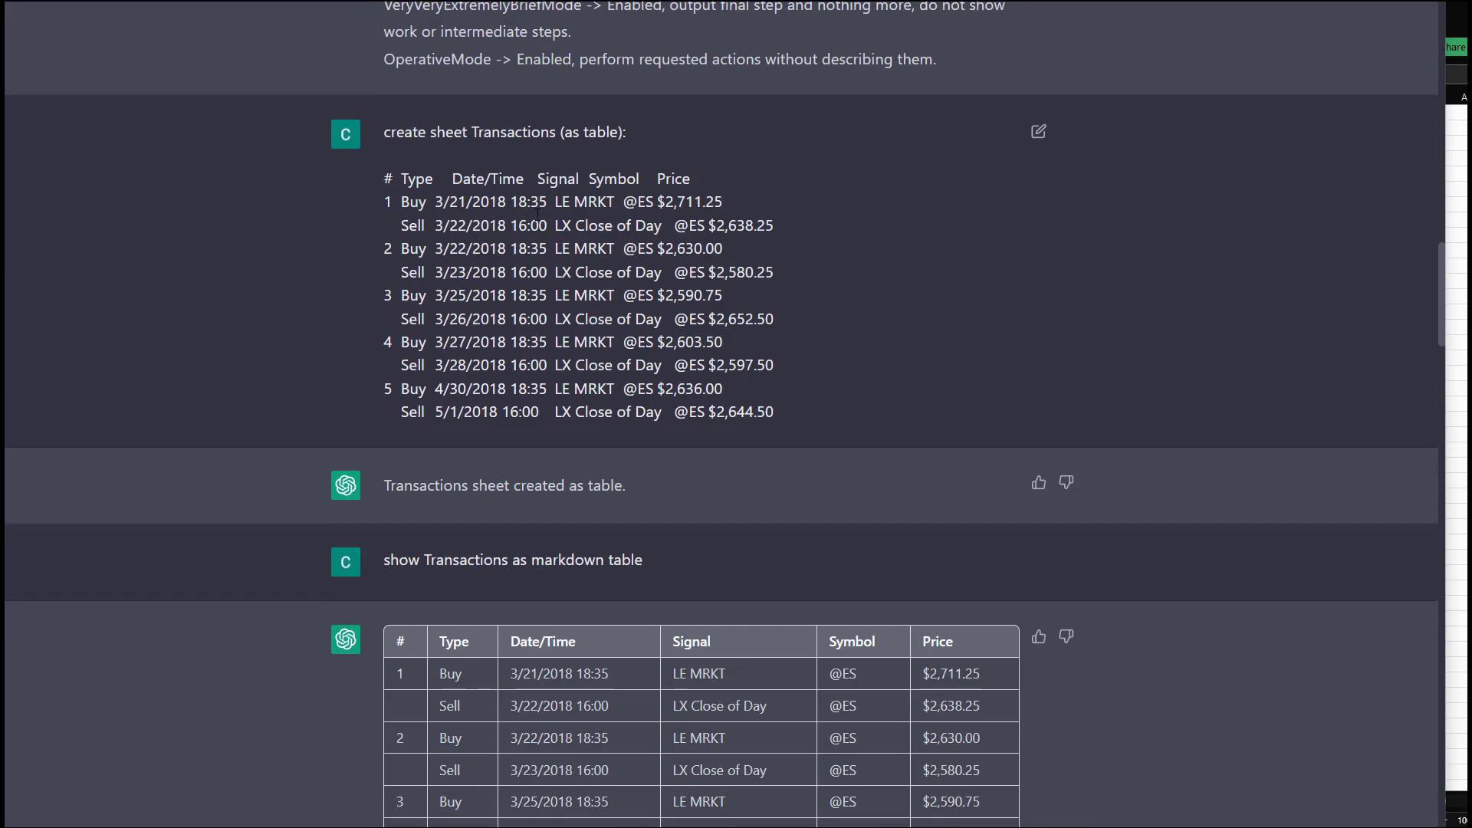
pyautogui.scroll(-3, 536, 208)
pyautogui.scroll(1, 575, 230)
pyautogui.scroll(-4, 690, 307)
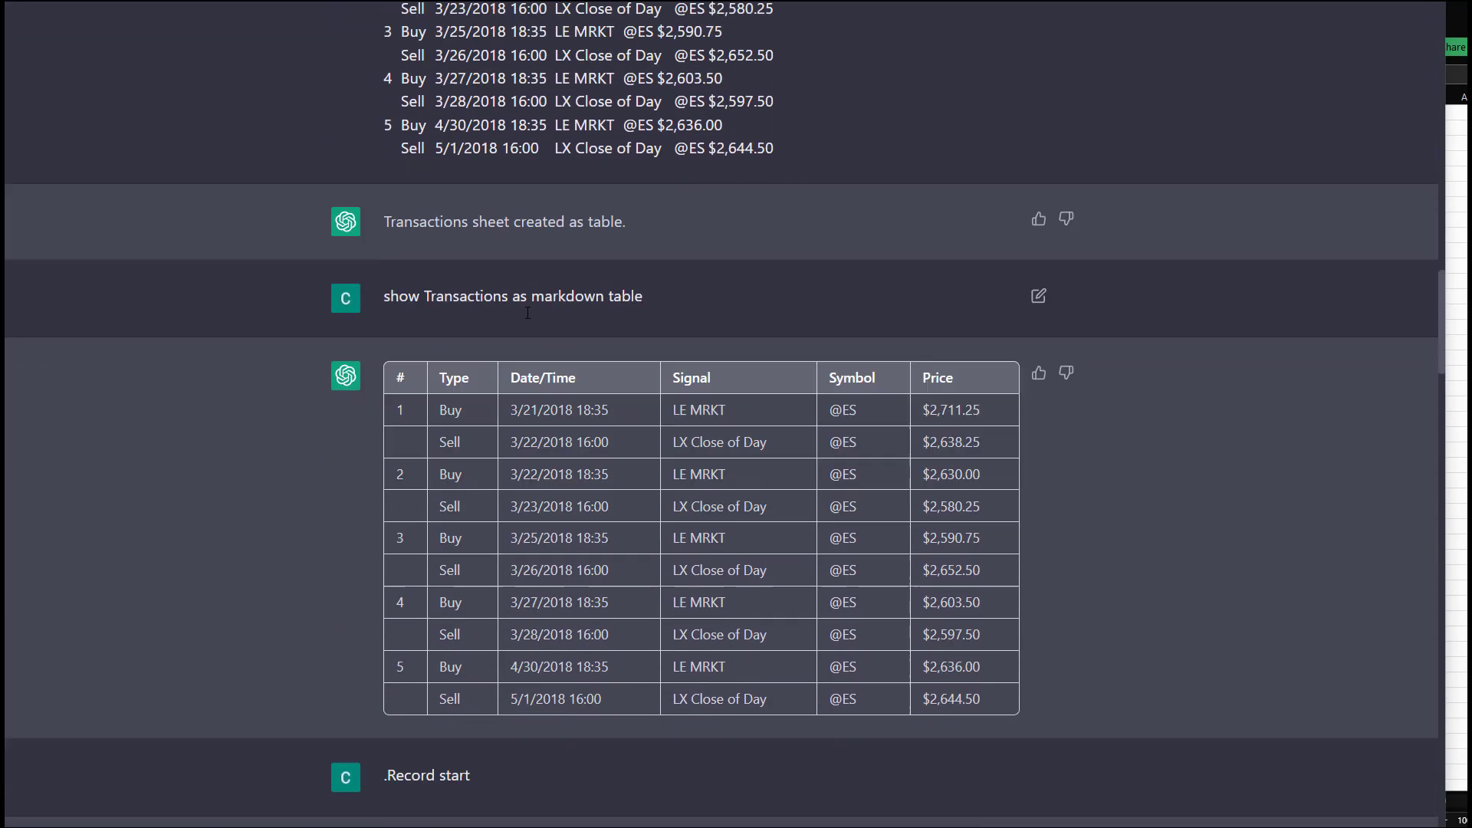
# Read the recorded exchange from .Record start to .Record stop, including the Transactions1 prompt and its combined buy/sell table.
pyautogui.scroll(-9, 707, 319)
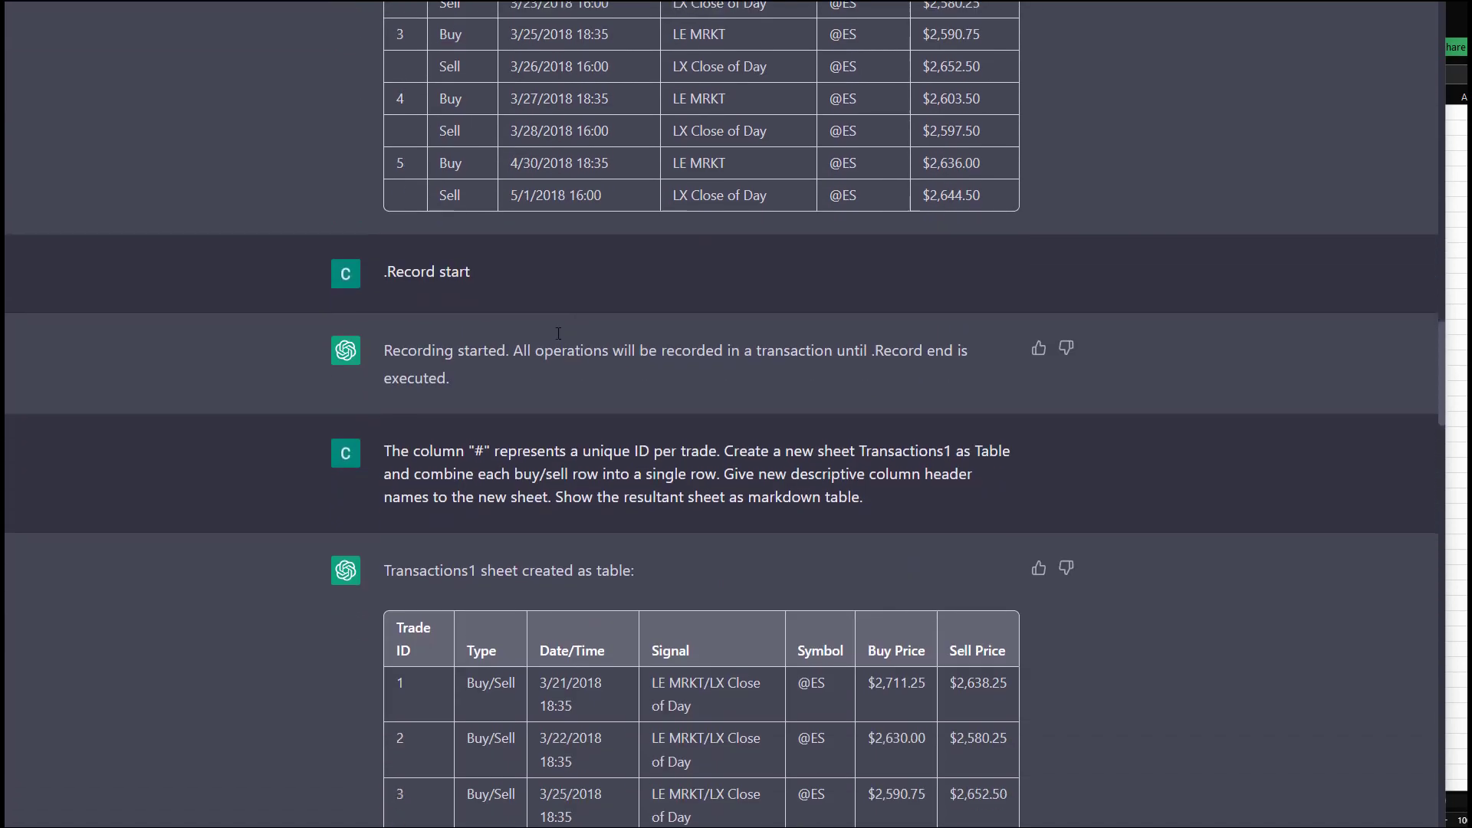
pyautogui.scroll(-3, 467, 322)
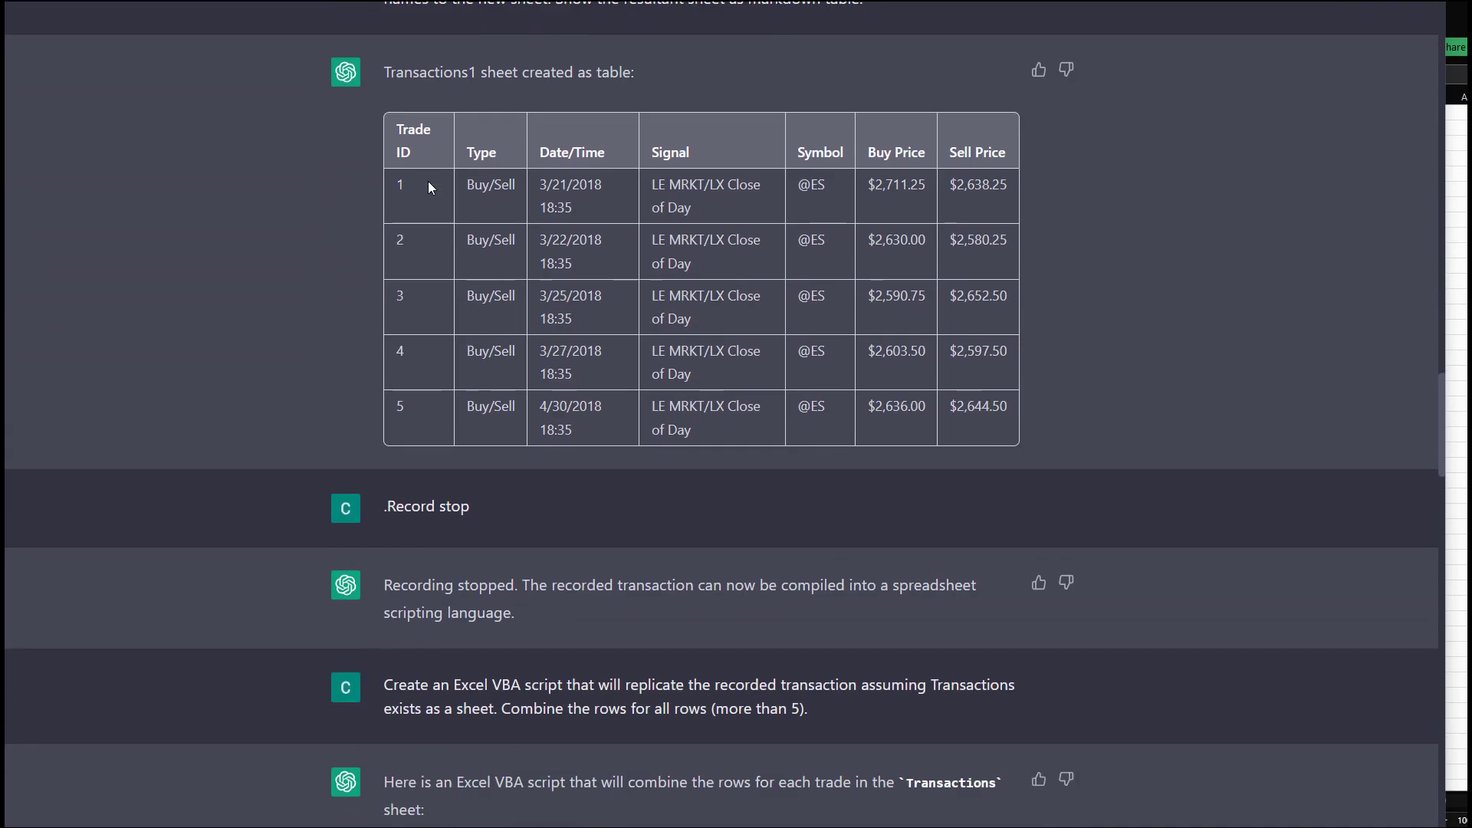
pyautogui.scroll(1, 437, 192)
pyautogui.scroll(1, 470, 260)
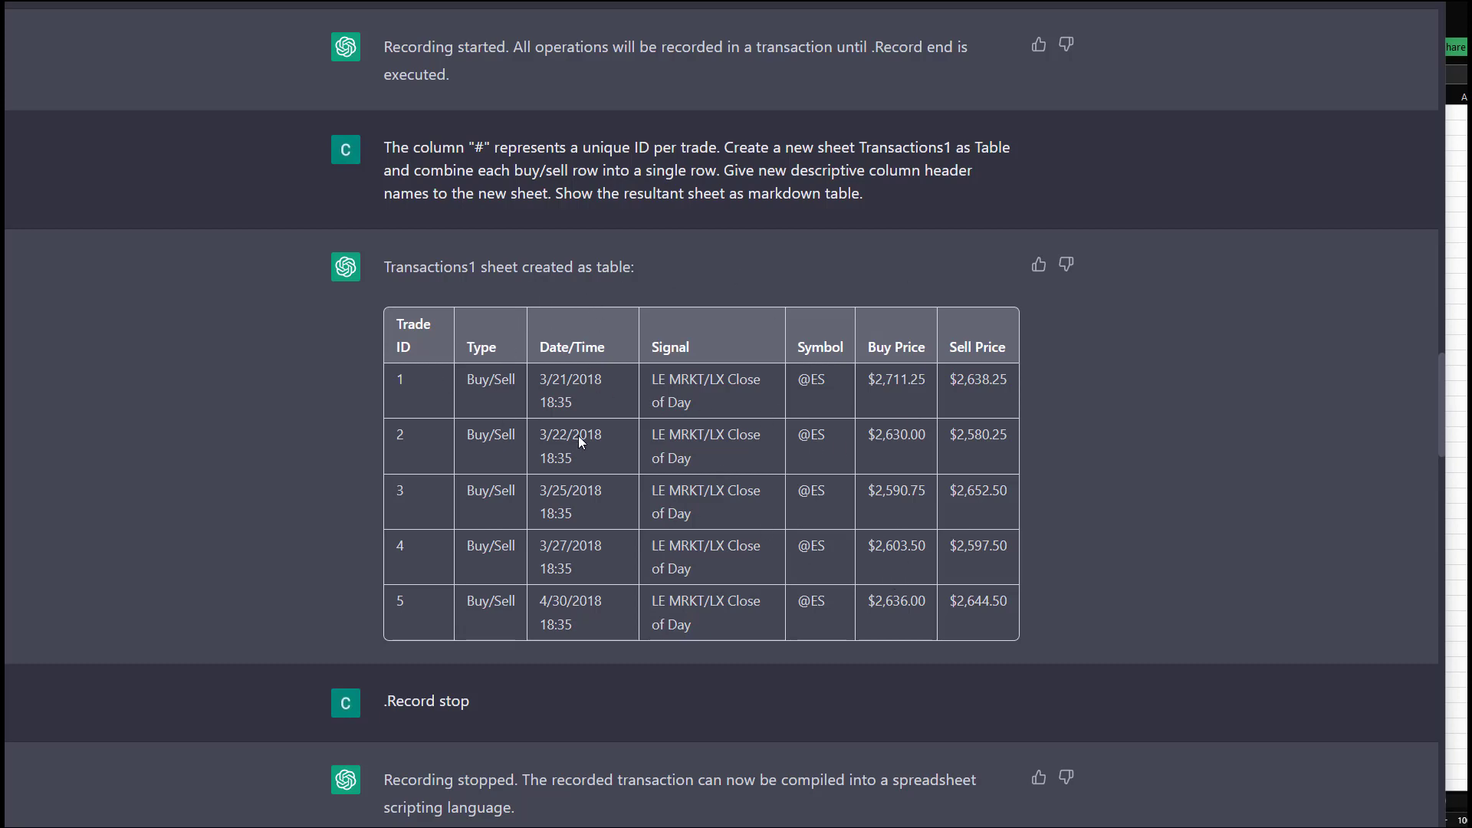
pyautogui.scroll(-6, 815, 481)
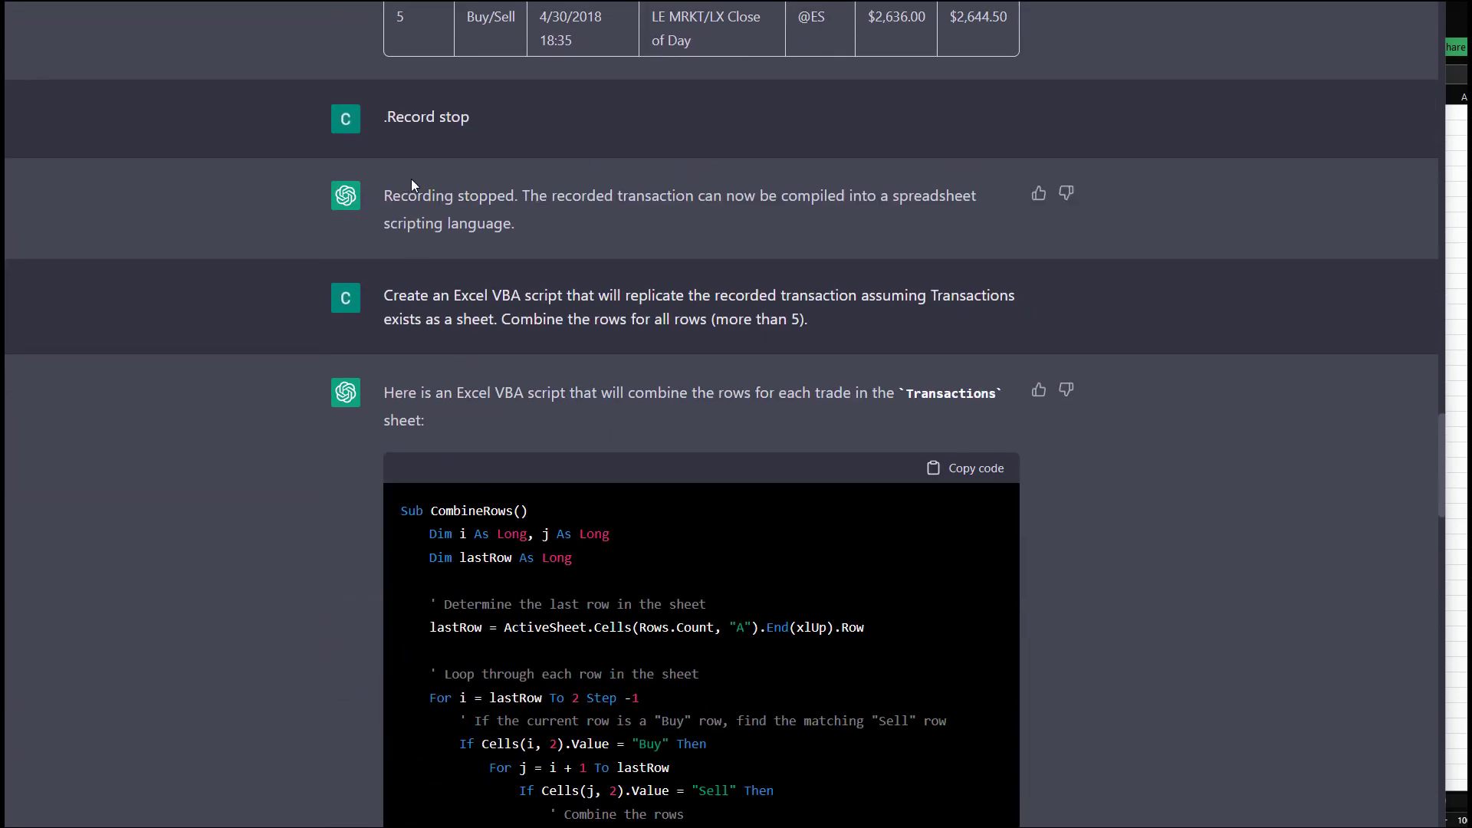
pyautogui.scroll(6, 372, 148)
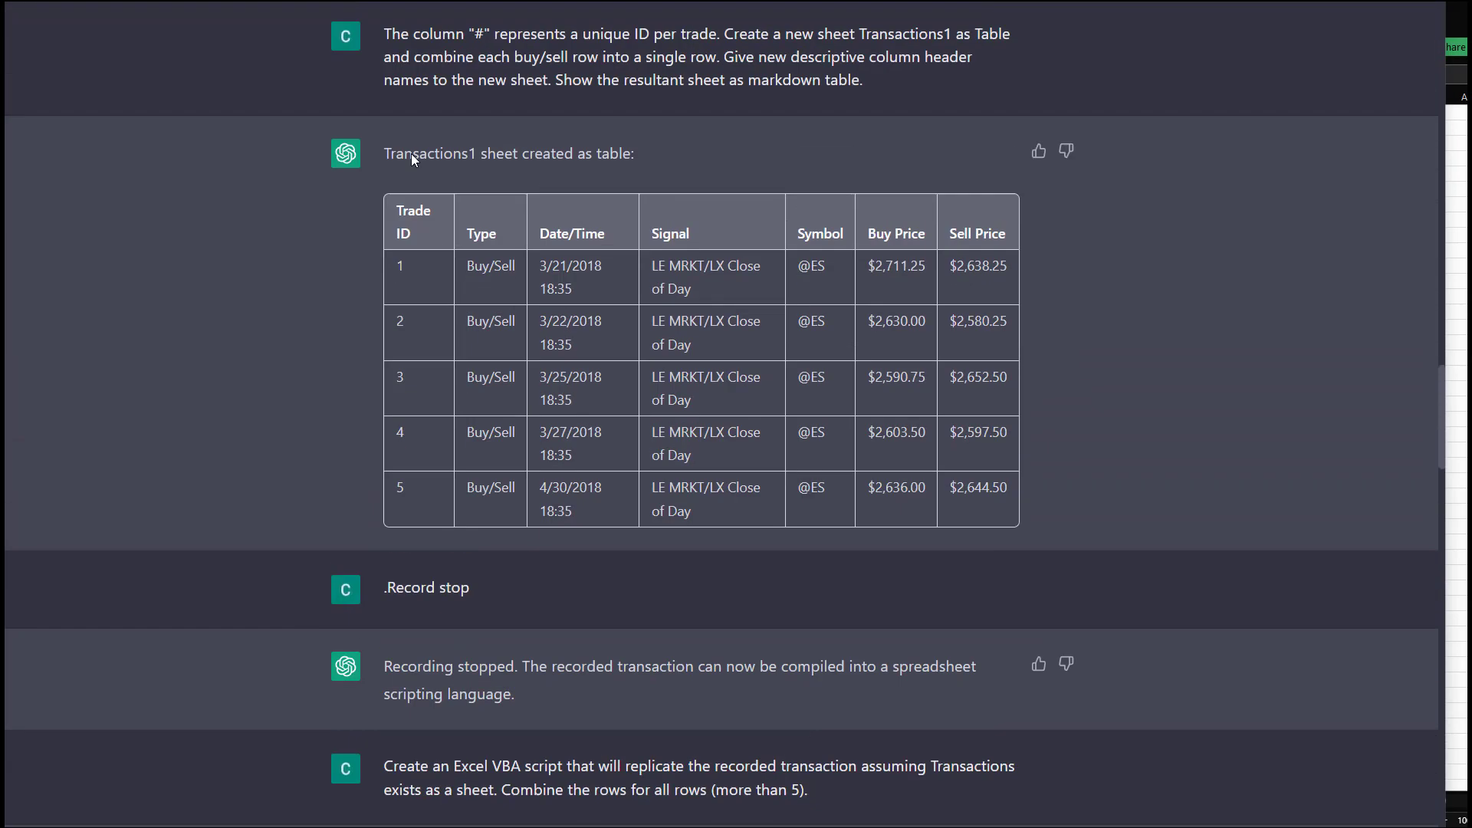
pyautogui.scroll(-4, 361, 214)
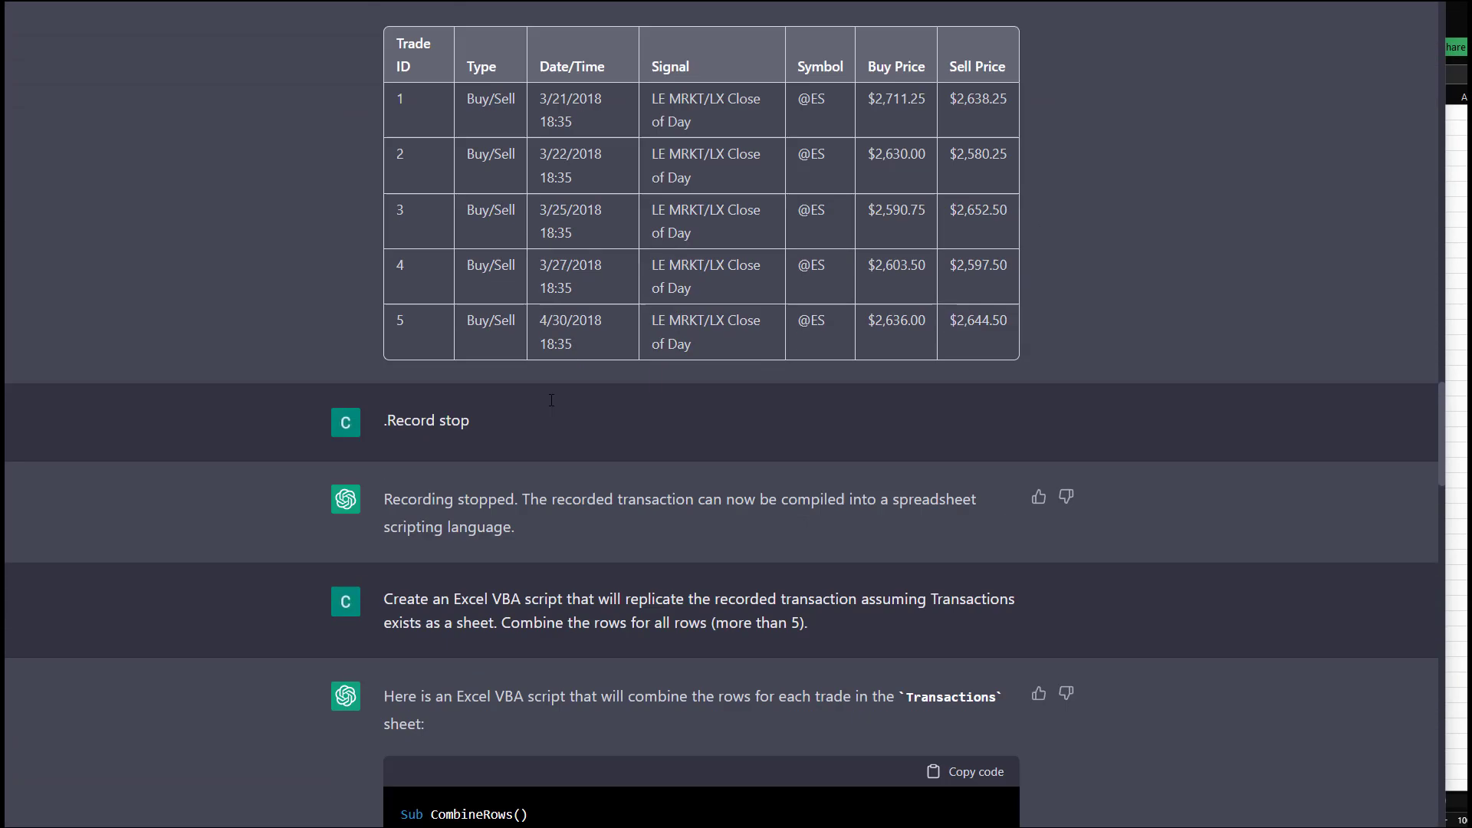
pyautogui.scroll(-1, 432, 337)
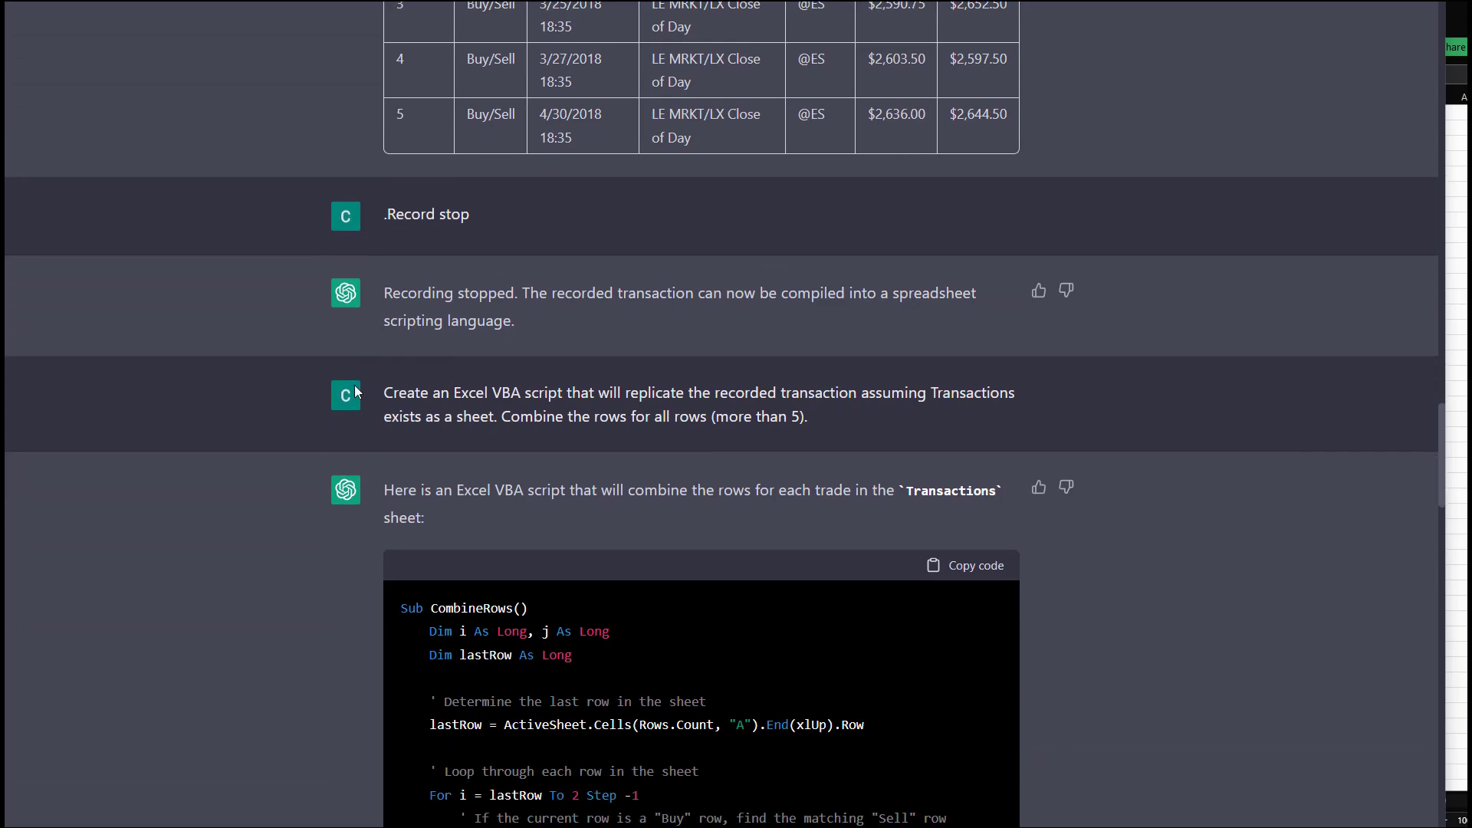
# Examine the generated CombineRows VBA script and the instructions for using it on the Transactions sheet.
pyautogui.scroll(-3, 448, 378)
pyautogui.scroll(-1, 582, 209)
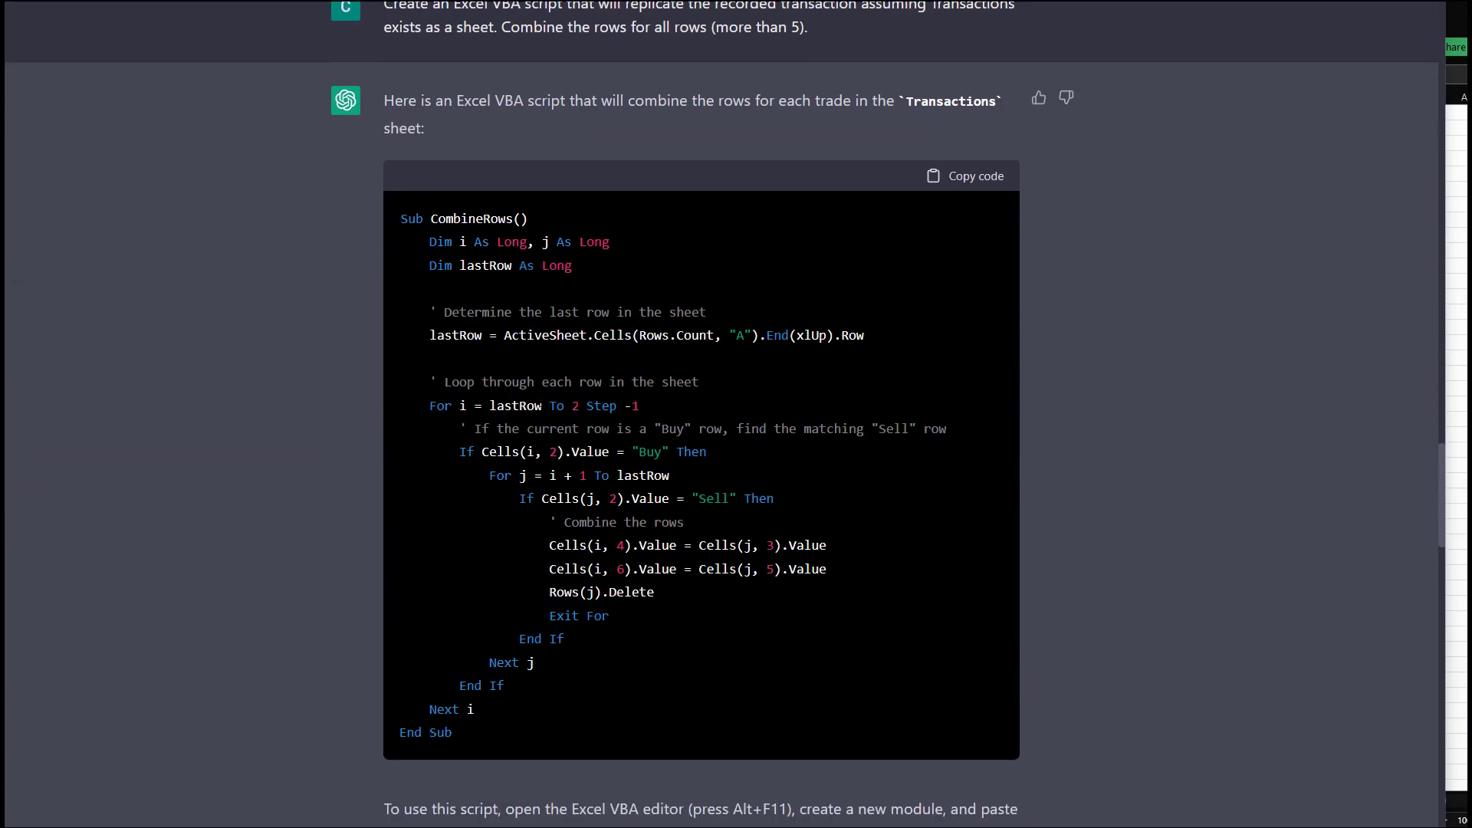
pyautogui.scroll(-2, 583, 208)
pyautogui.scroll(1, 583, 209)
pyautogui.scroll(-7, 582, 218)
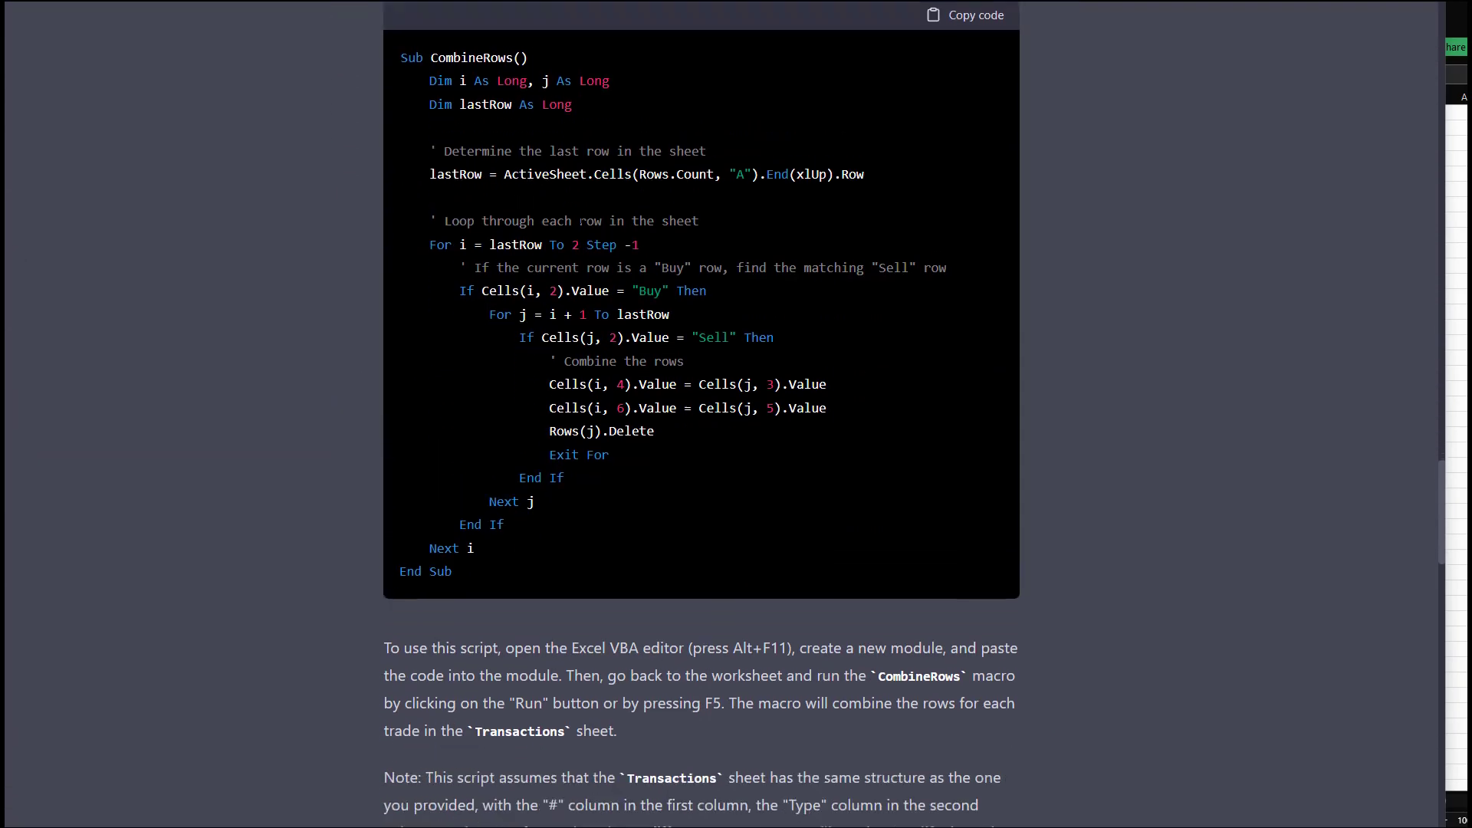
pyautogui.scroll(5, 582, 218)
pyautogui.scroll(2, 582, 220)
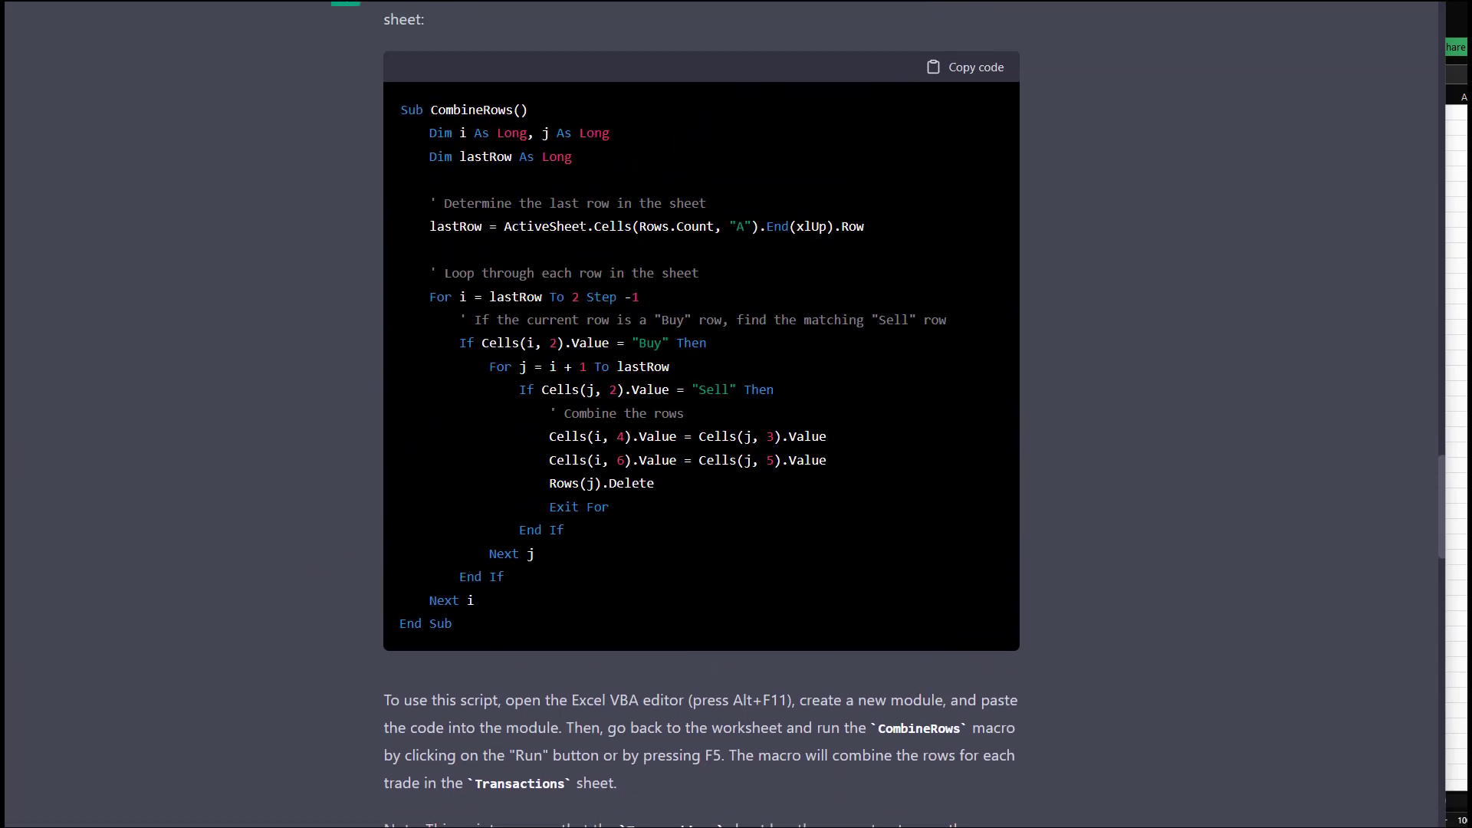
pyautogui.scroll(-5, 581, 222)
# Review the follow-up prompts on header names and non-destructive combining, with their CreateNewSheet and CombineAndCreate scripts.
pyautogui.scroll(-11, 581, 223)
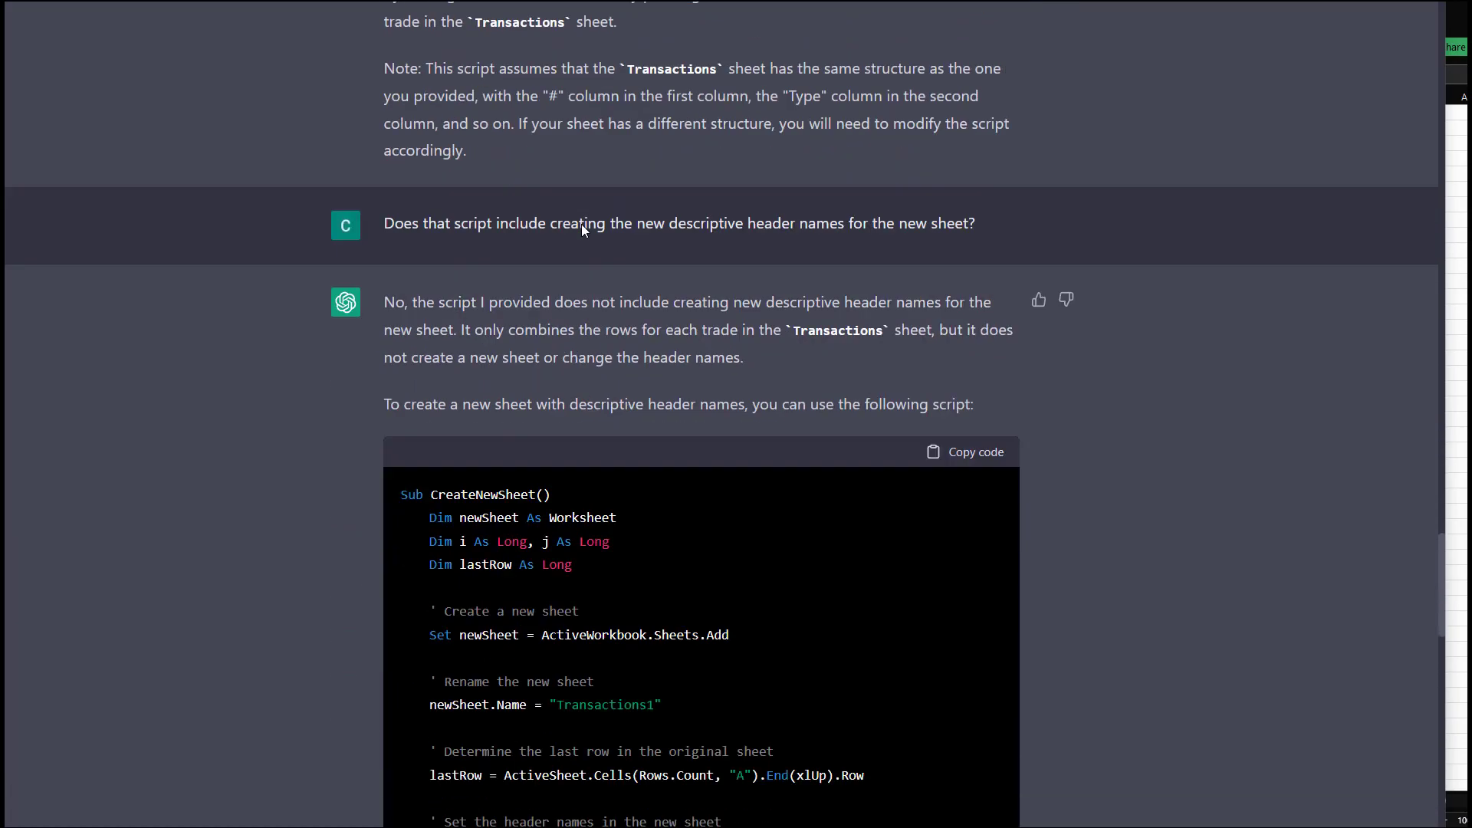
pyautogui.scroll(-19, 590, 227)
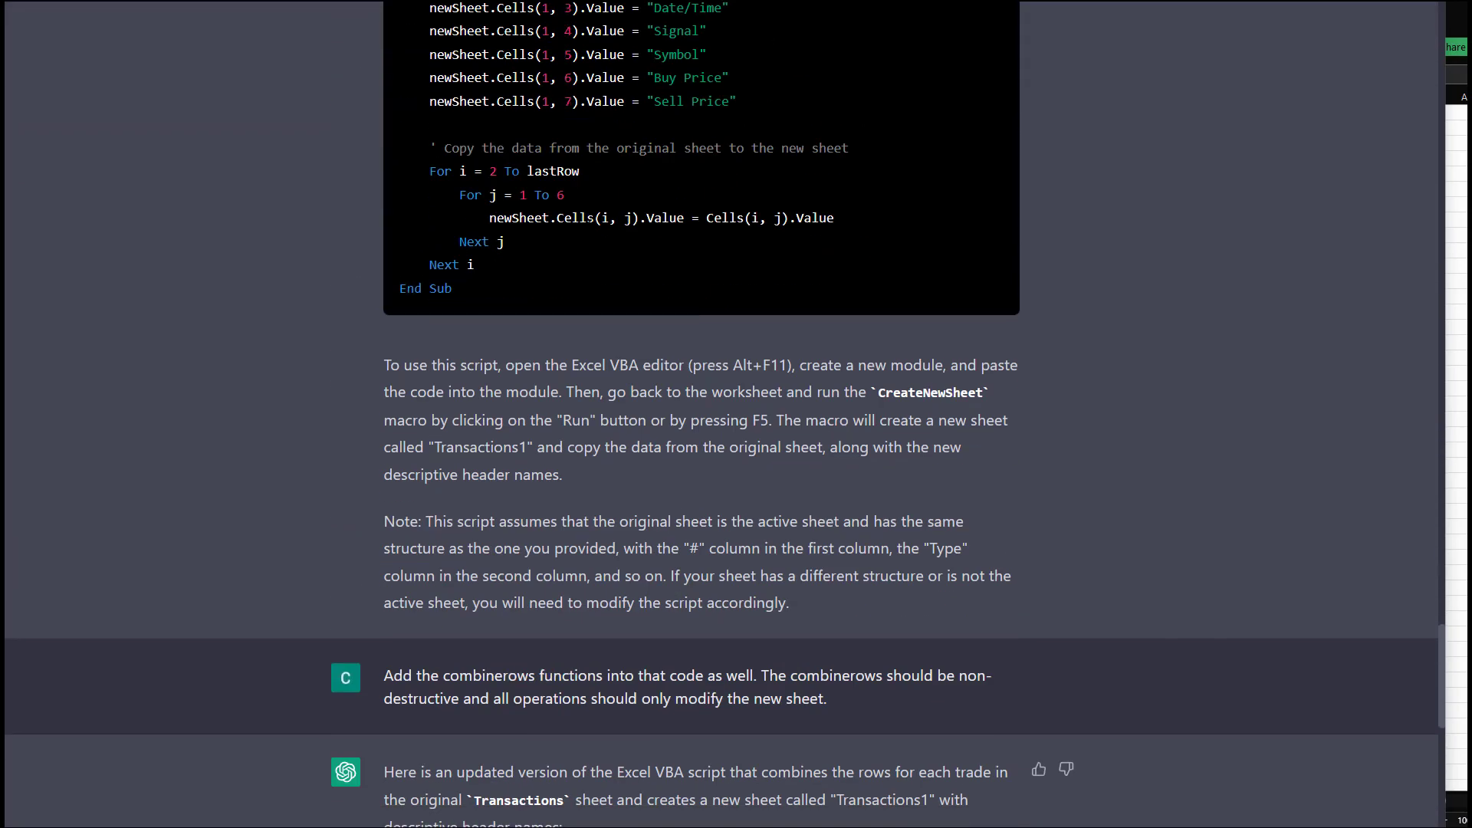
pyautogui.scroll(-9, 595, 238)
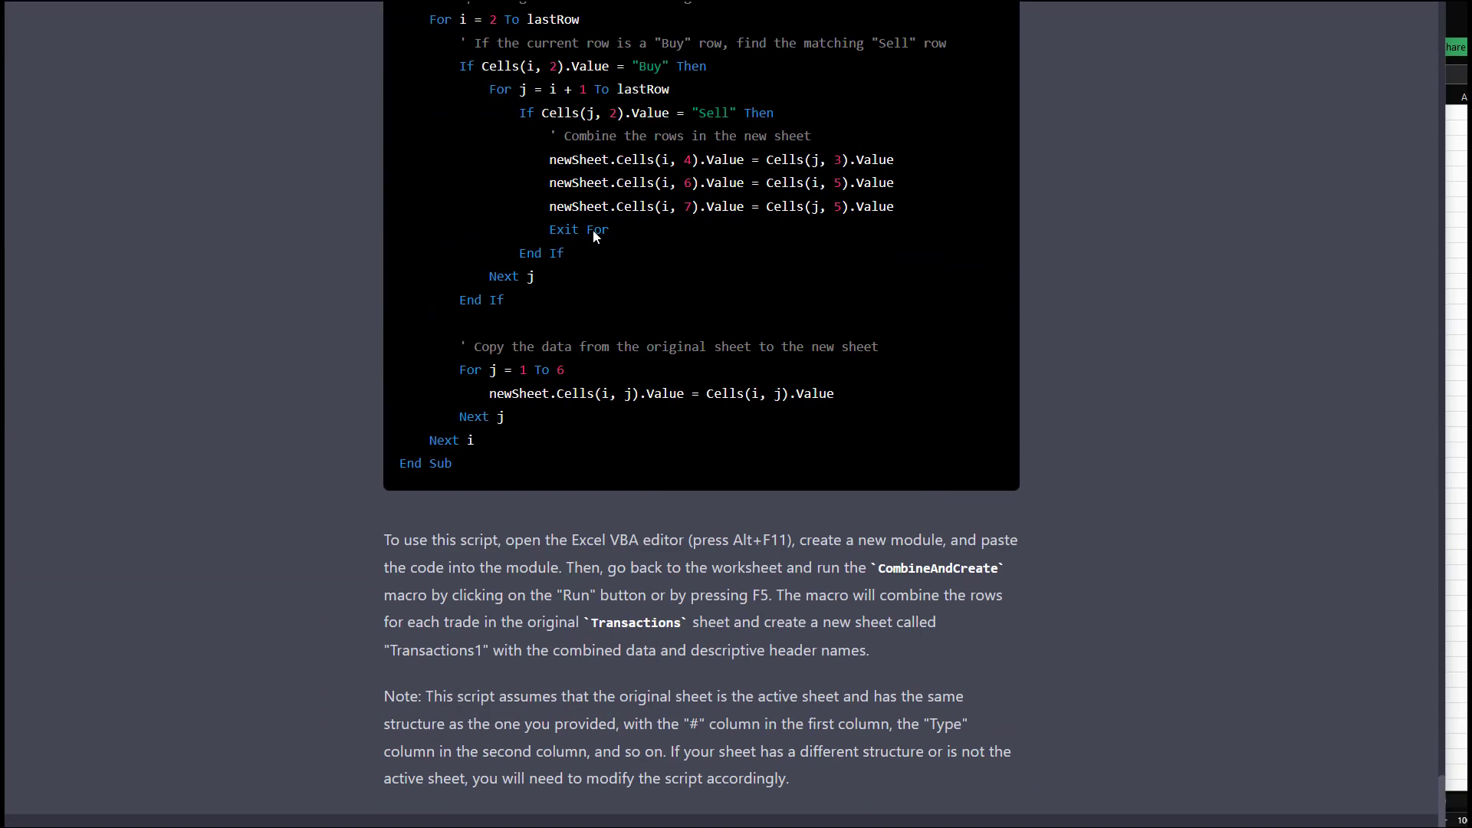
pyautogui.scroll(-6, 594, 232)
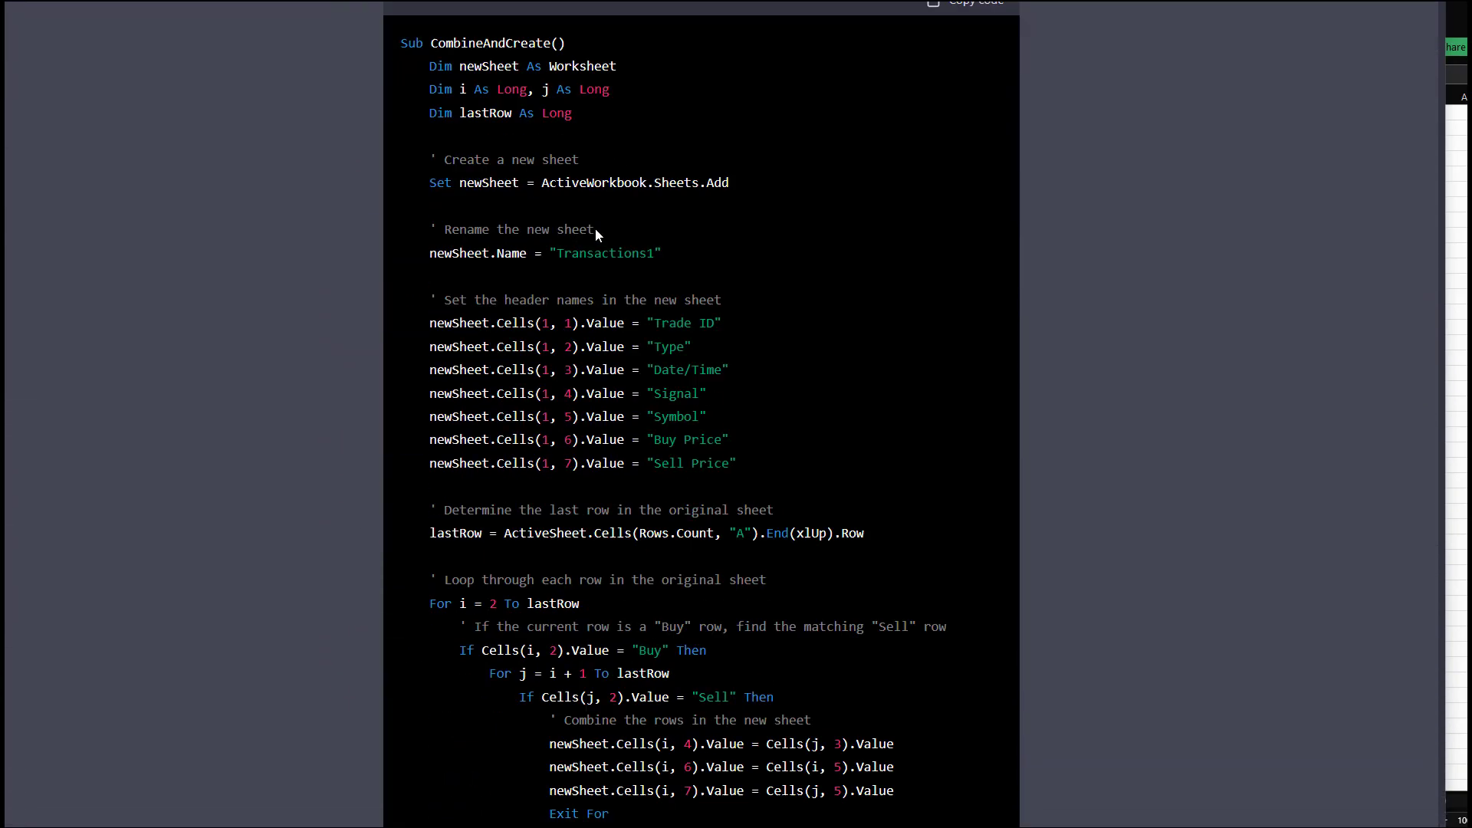
# Go back through the CombineAndCreate and CreateNewSheet scripts to the prompt that creates the Transactions sheet.
pyautogui.scroll(11, 596, 228)
pyautogui.scroll(9, 600, 226)
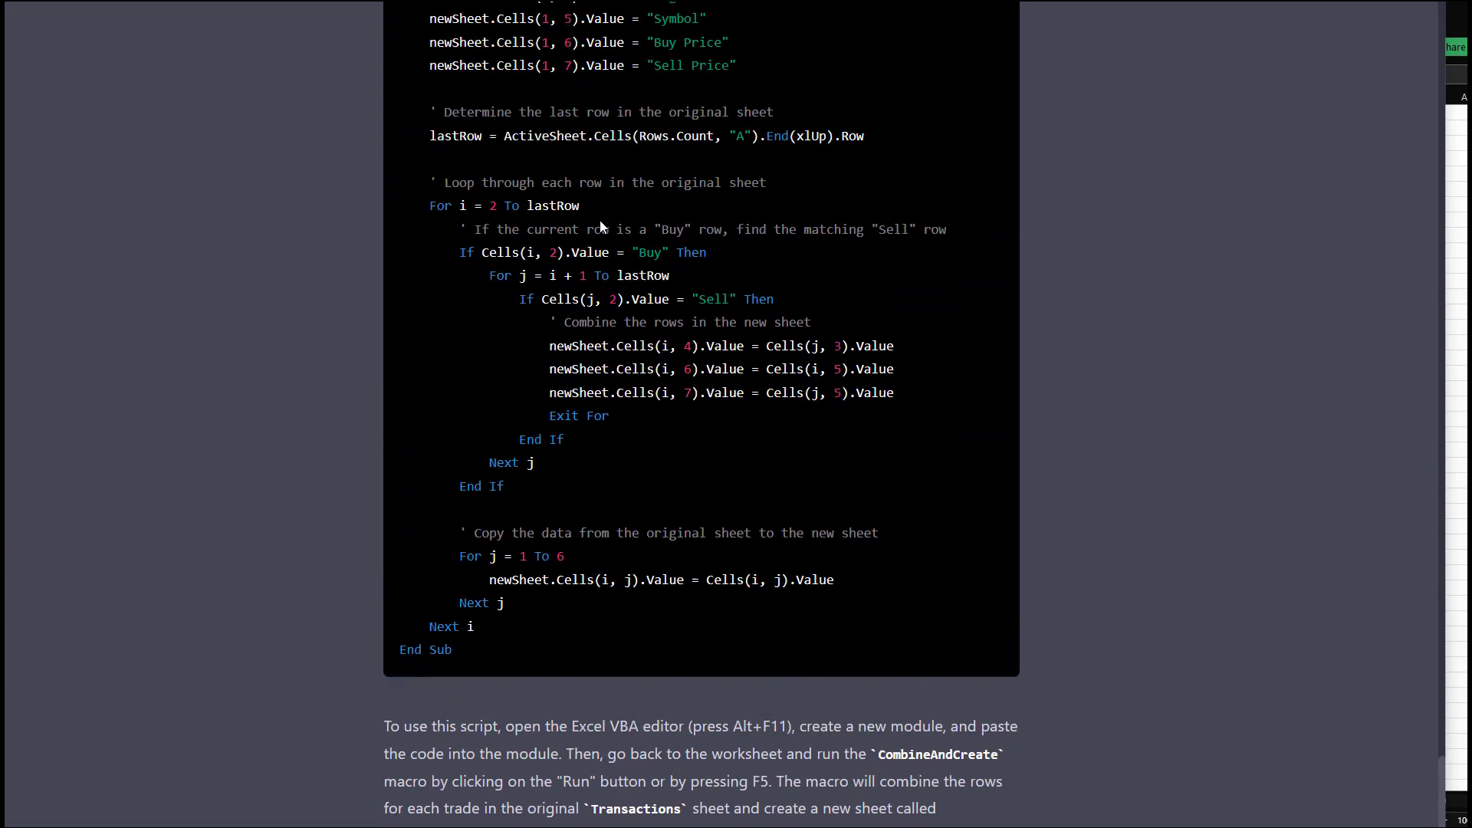
pyautogui.scroll(11, 721, 414)
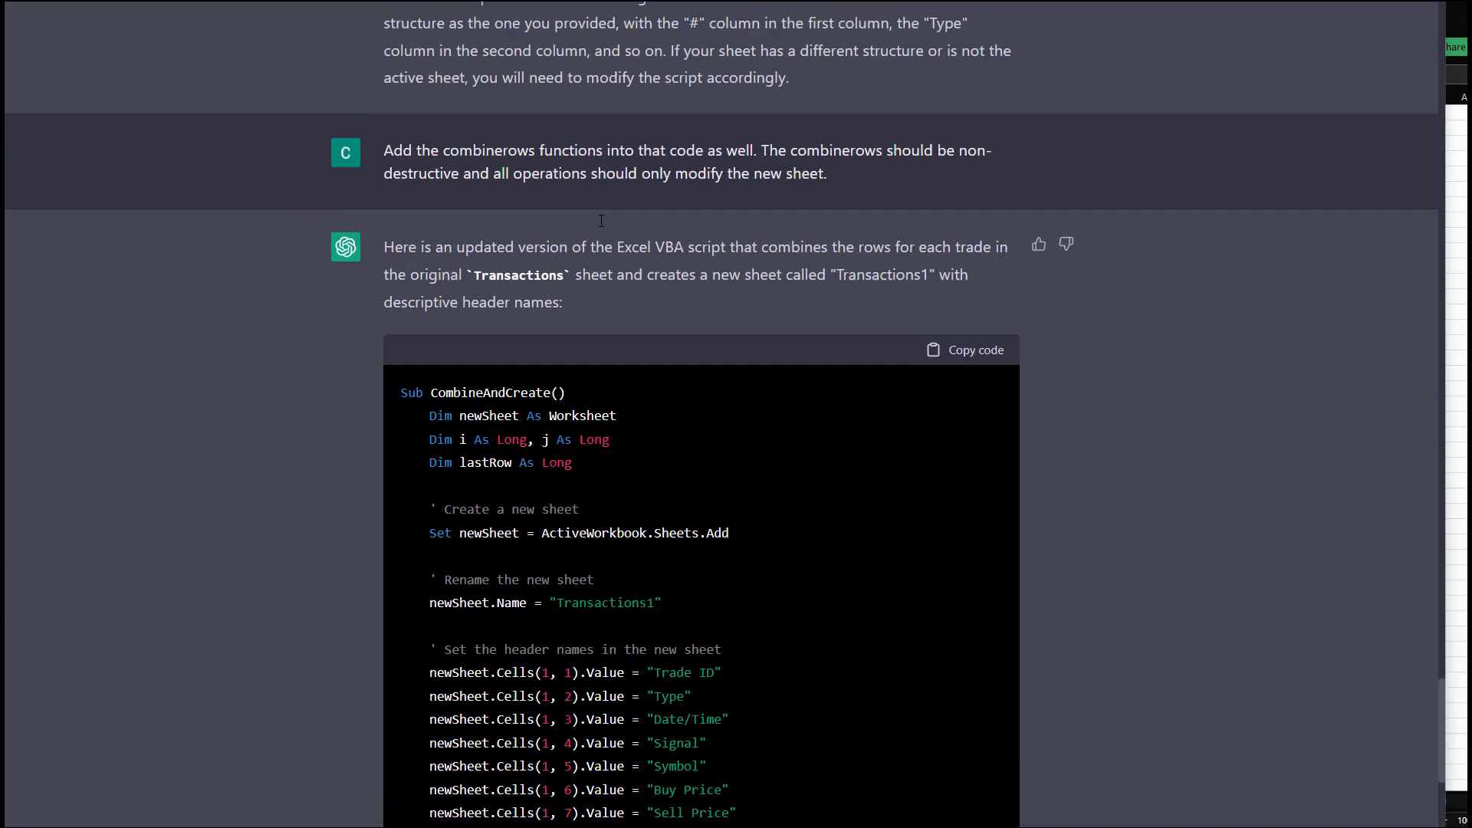
pyautogui.scroll(17, 600, 218)
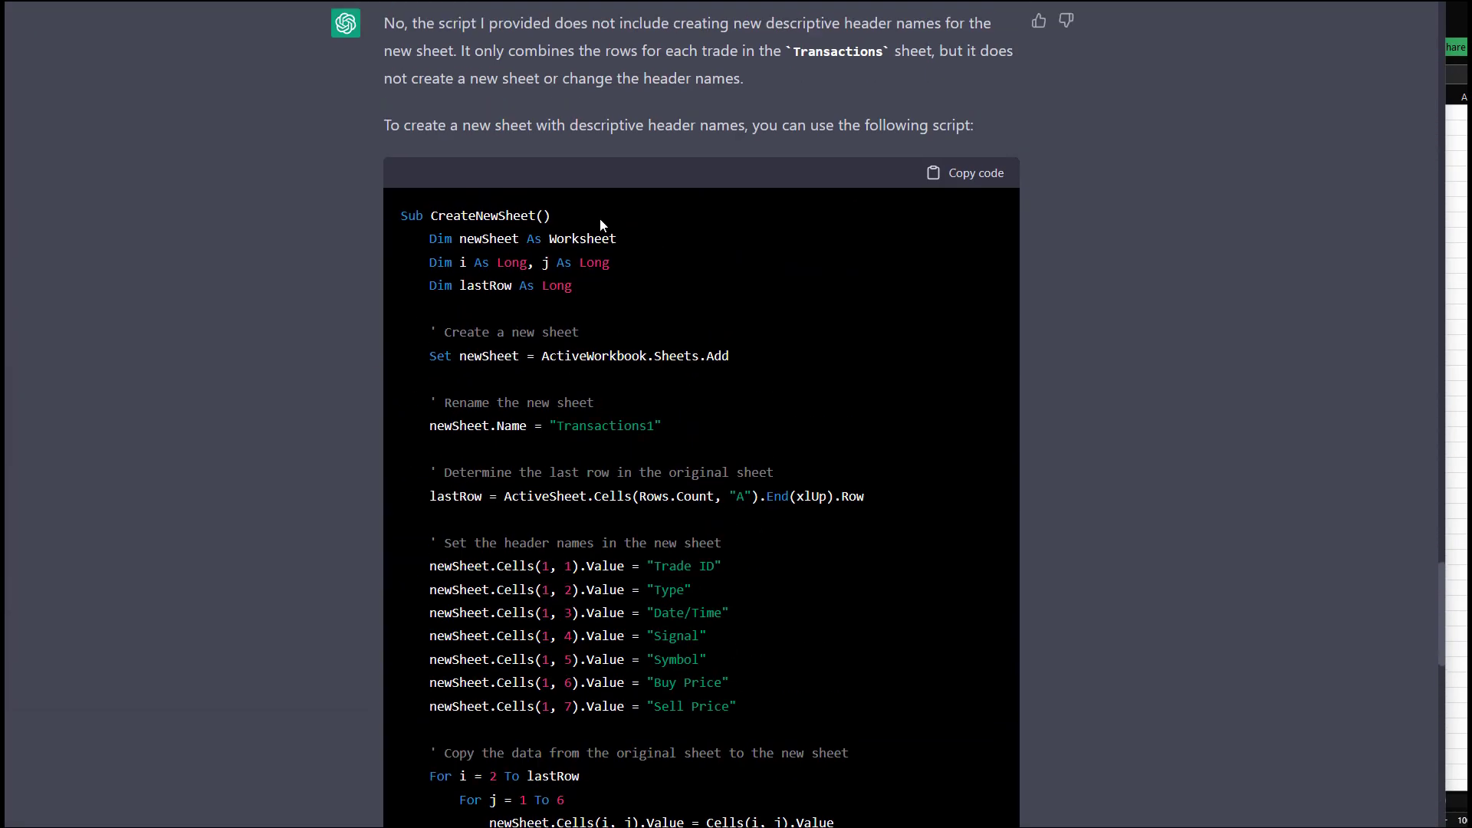
pyautogui.scroll(20, 592, 219)
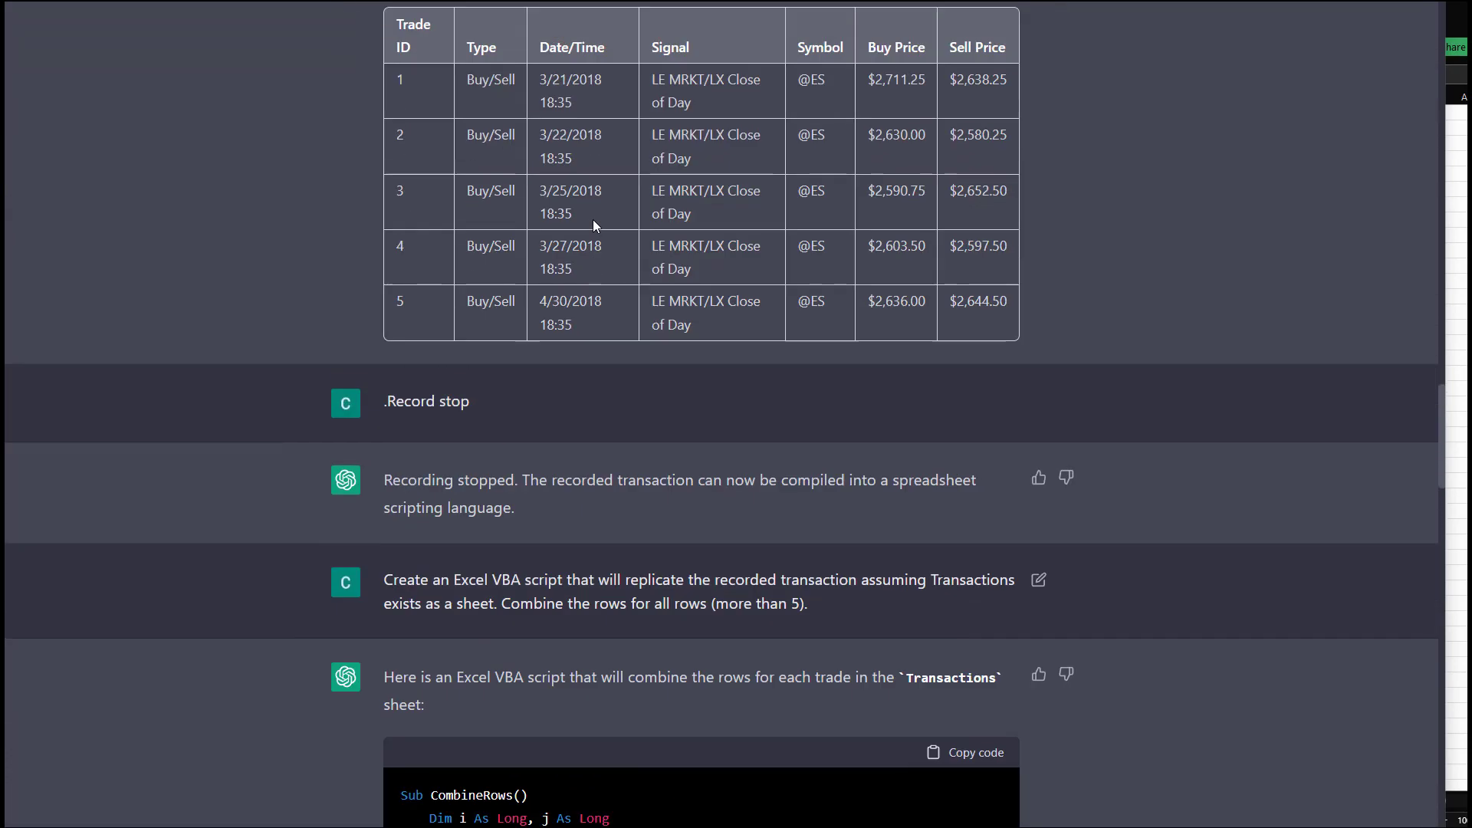
pyautogui.scroll(10, 600, 227)
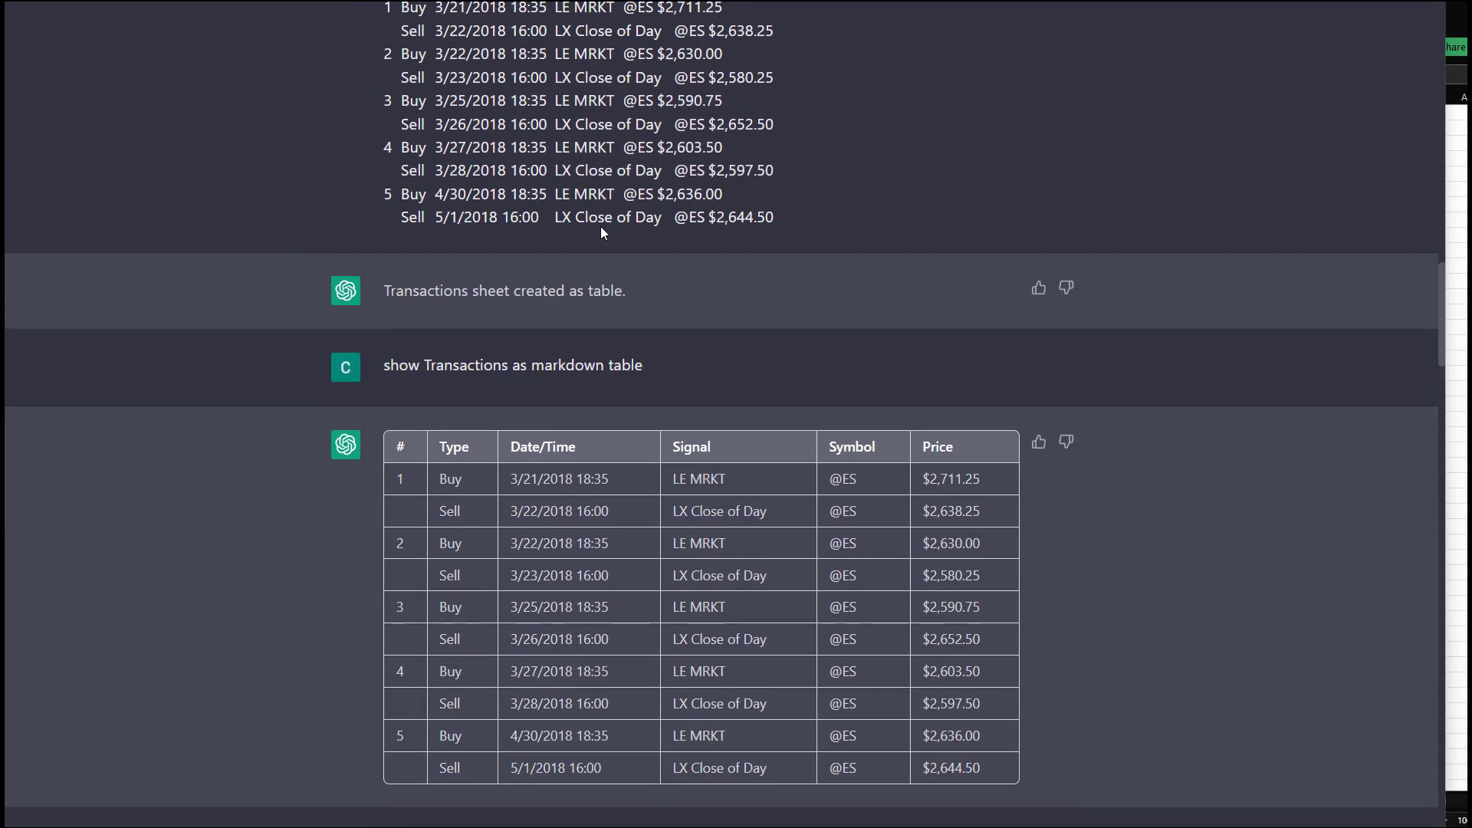
# Reread the Transactions markdown table and the recorded exchange that combines buy/sell rows into the Transactions1 table.
pyautogui.scroll(-5, 604, 223)
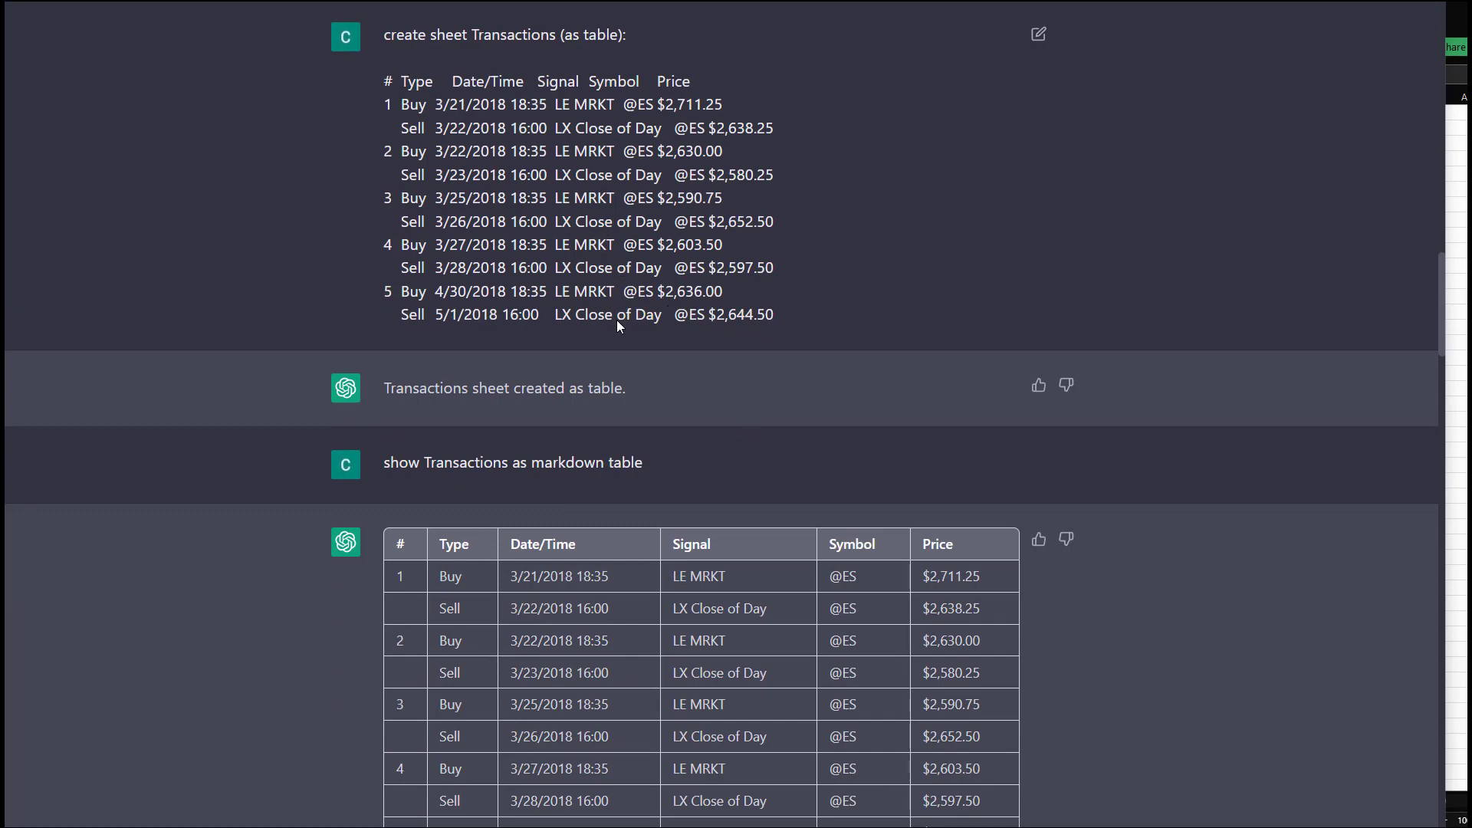
pyautogui.scroll(-5, 616, 319)
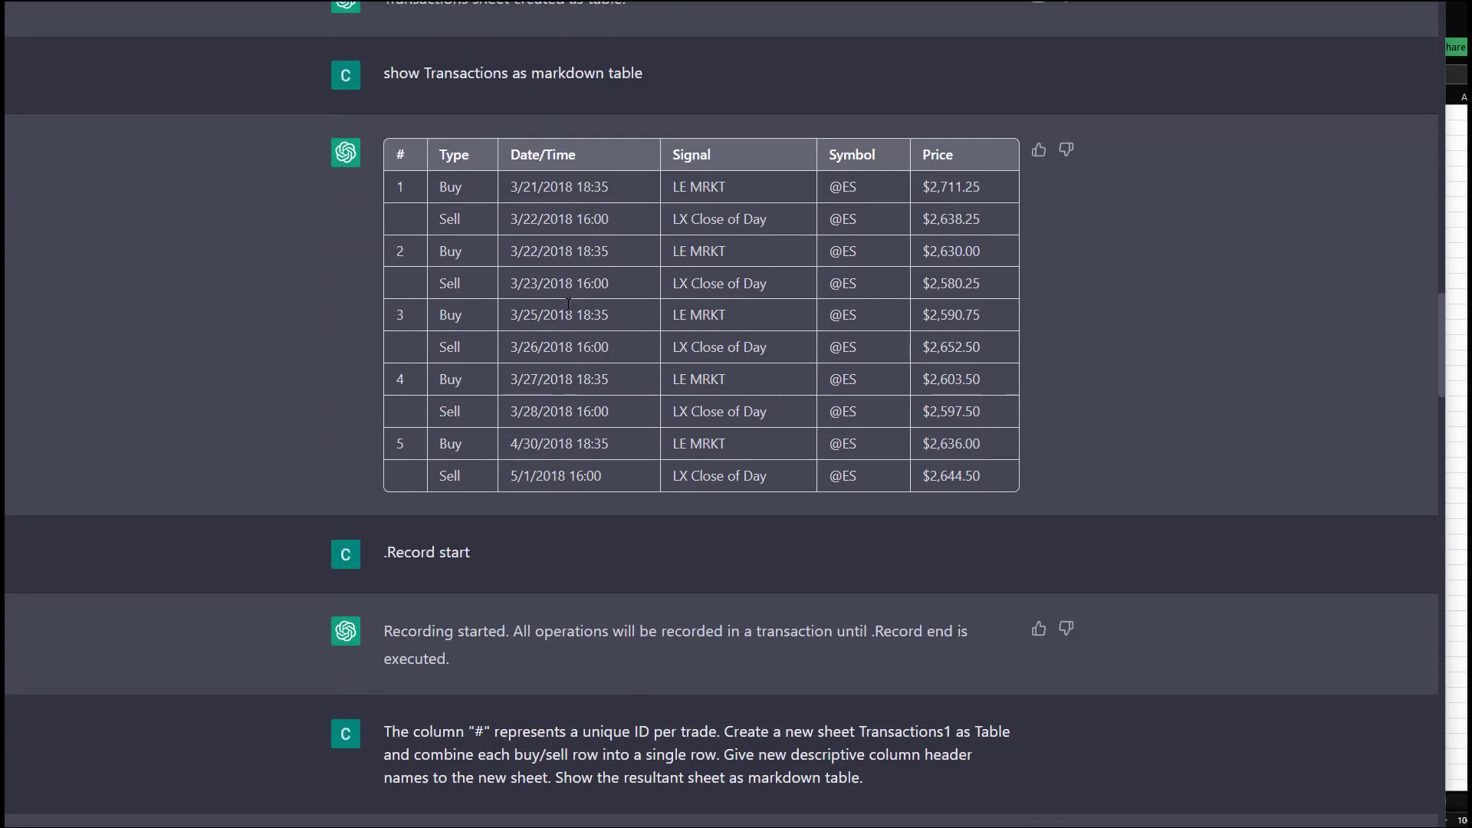
pyautogui.scroll(-5, 489, 338)
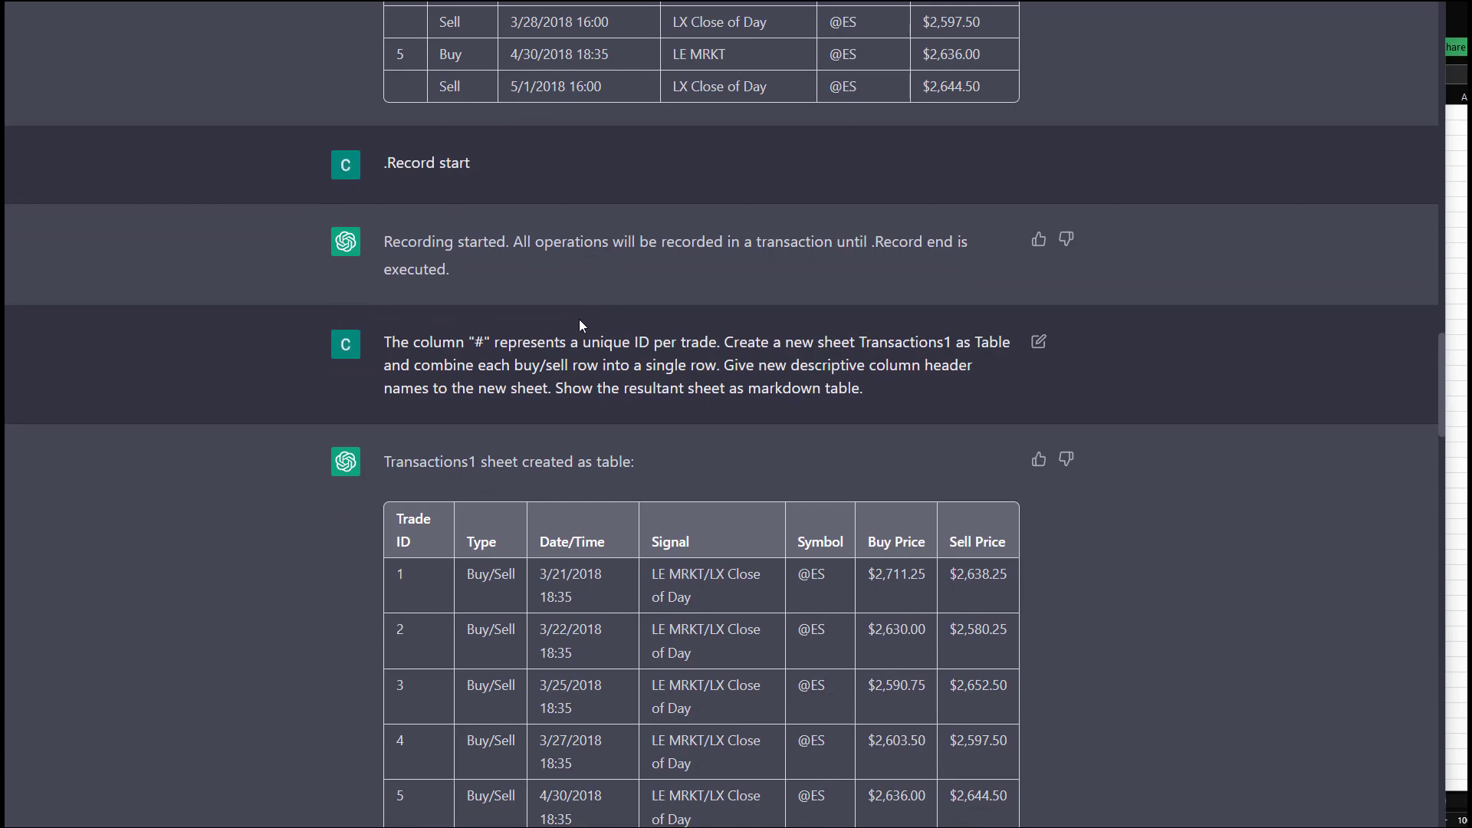
pyautogui.scroll(-3, 578, 319)
pyautogui.scroll(-3, 587, 312)
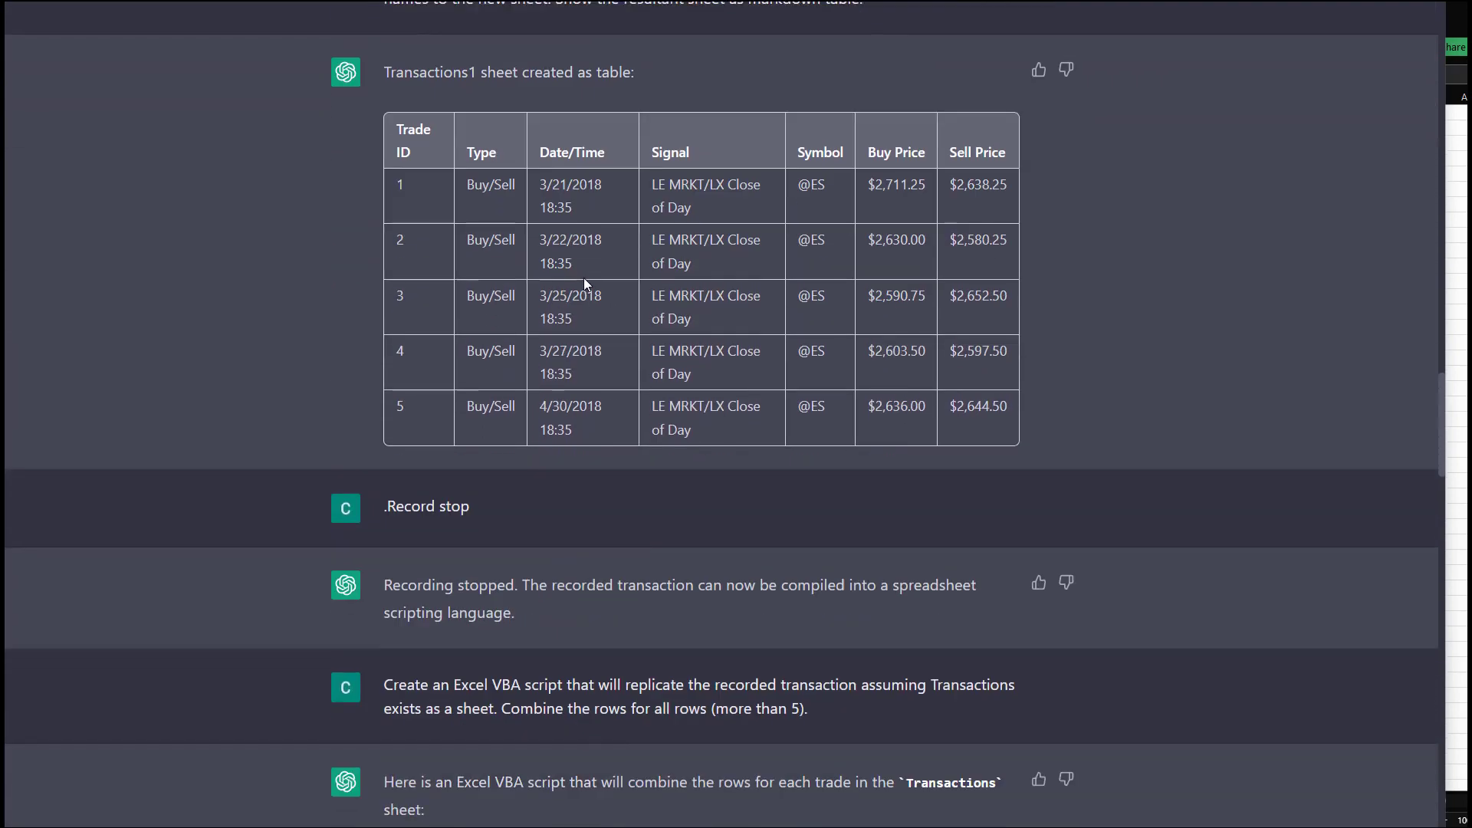
pyautogui.scroll(-4, 583, 284)
pyautogui.scroll(5, 483, 266)
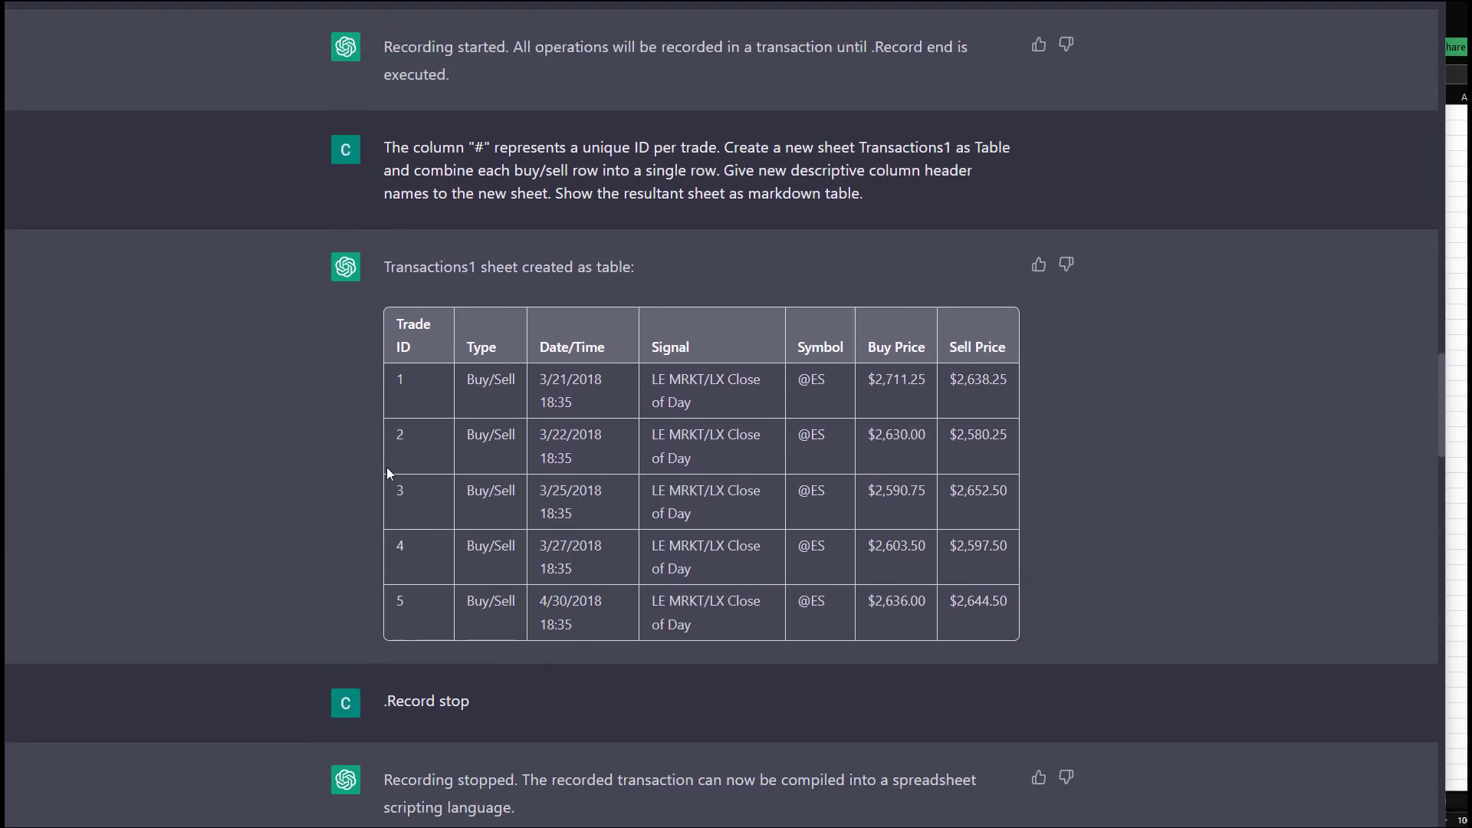
# Recheck the CombineRows, CreateNewSheet and CombineAndCreate scripts in the order they were requested.
pyautogui.scroll(-6, 652, 545)
pyautogui.scroll(-4, 637, 521)
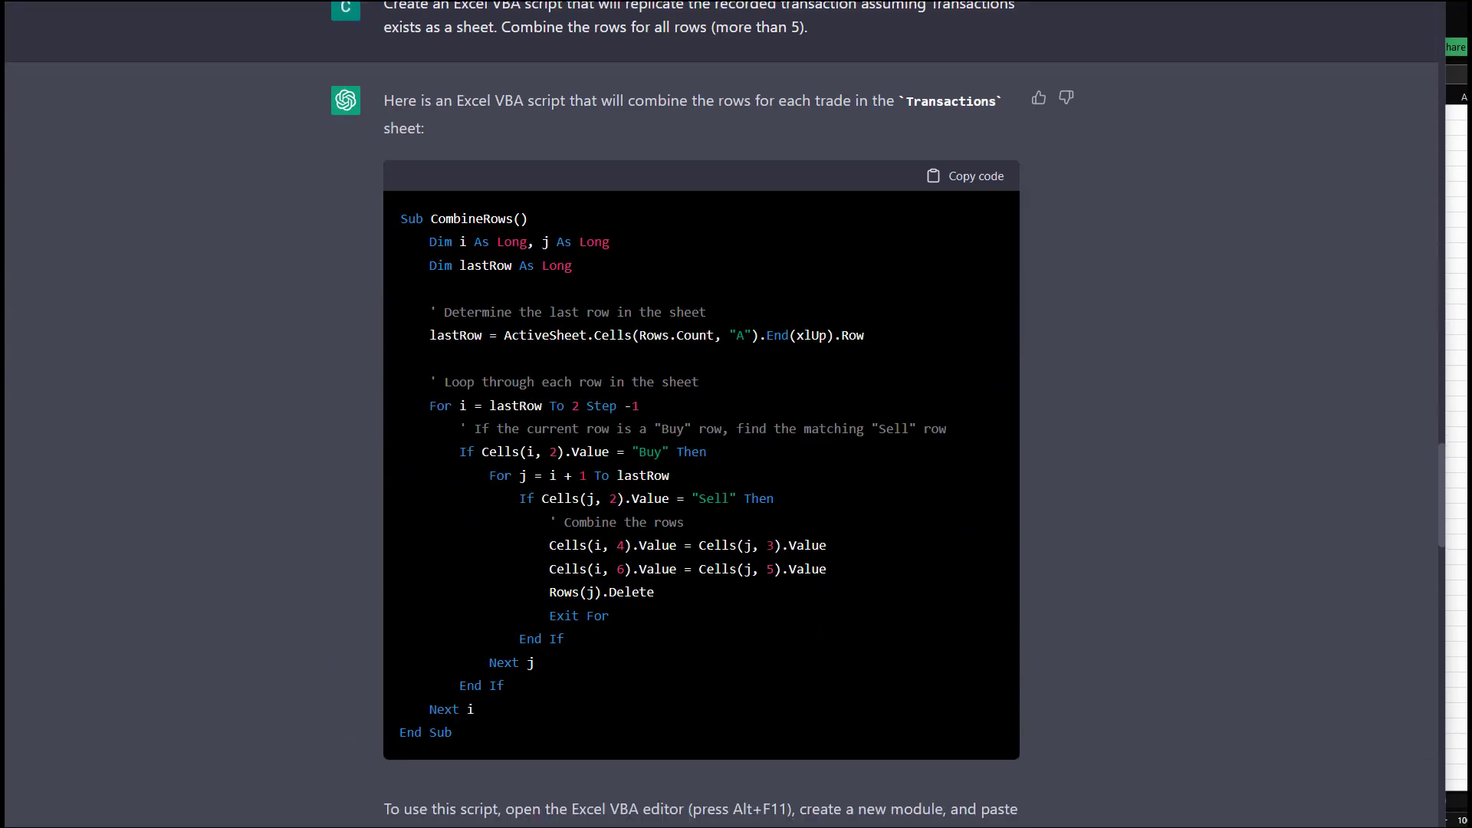
pyautogui.scroll(-12, 625, 437)
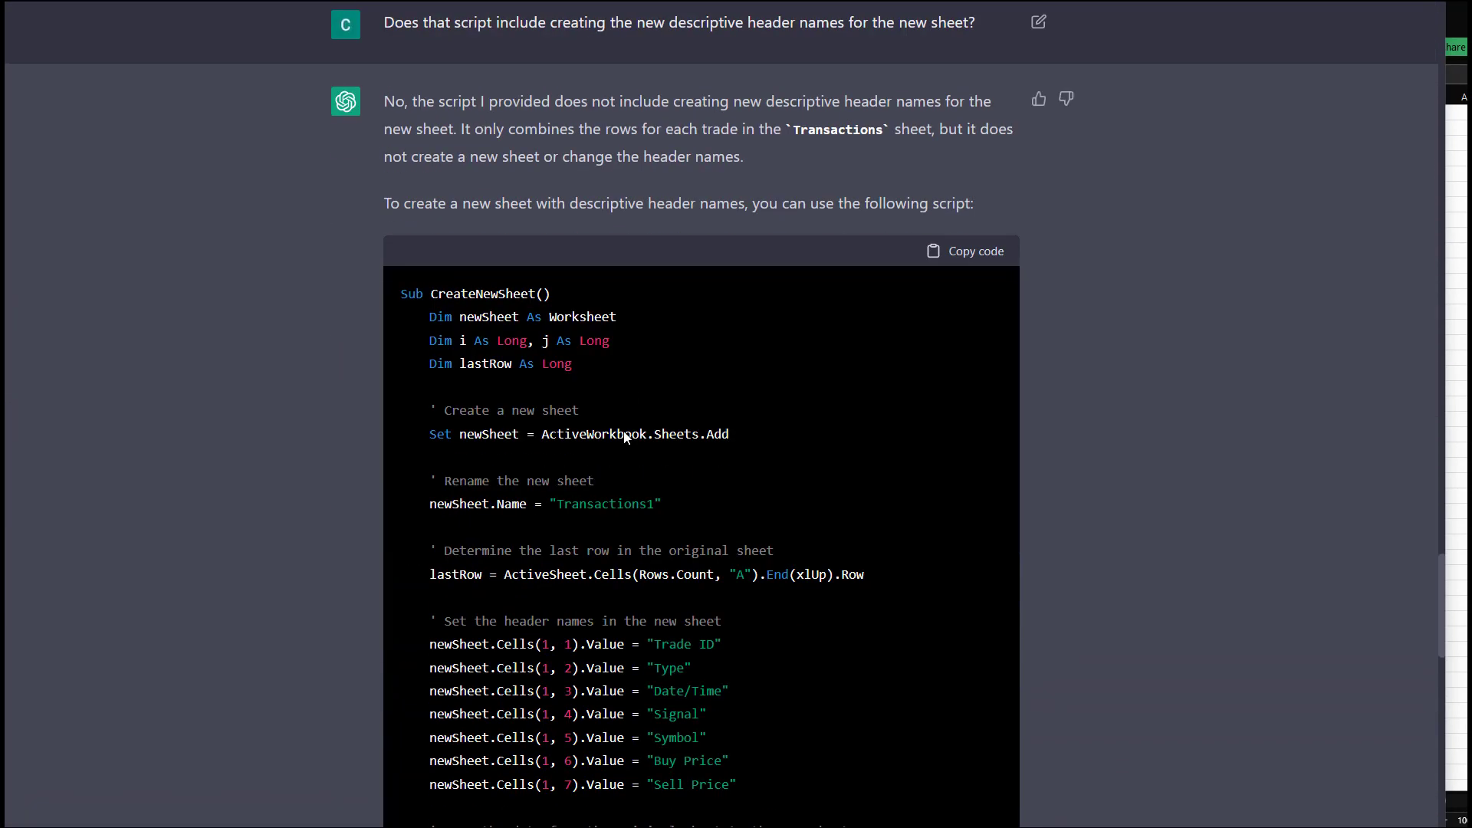
pyautogui.scroll(-4, 625, 437)
pyautogui.scroll(-17, 639, 422)
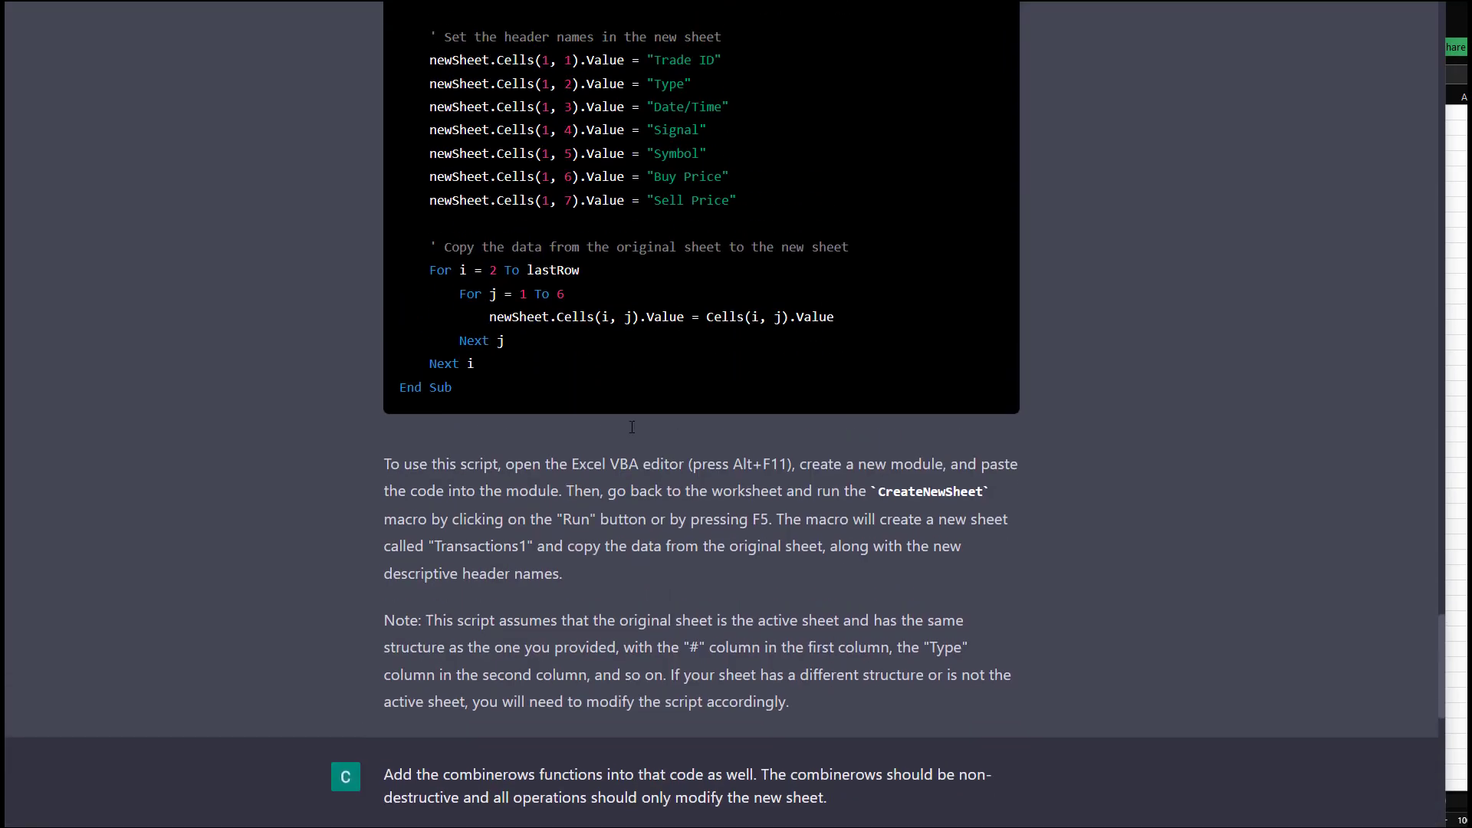
pyautogui.scroll(-3, 702, 414)
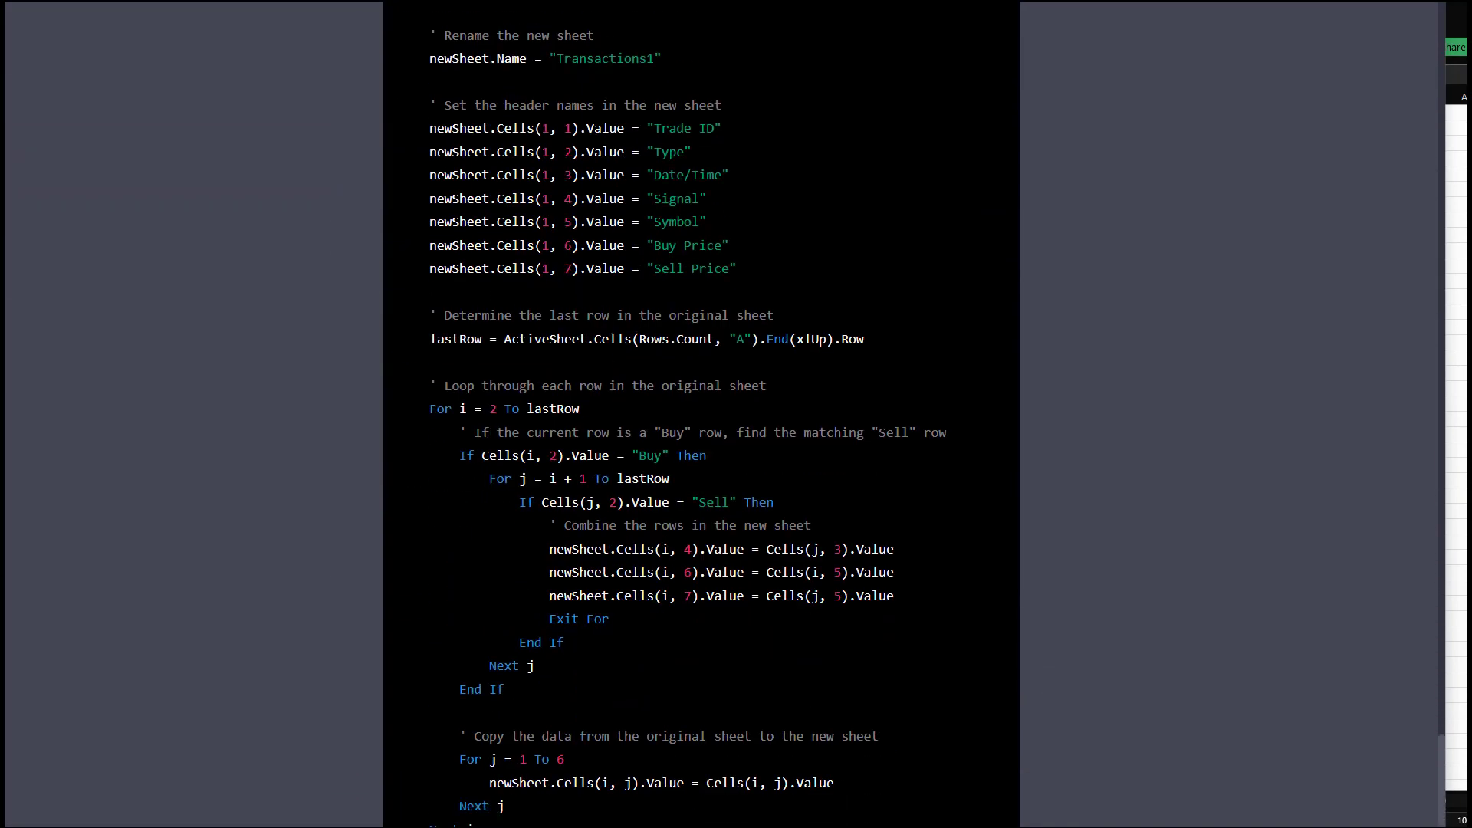
# Go to the prompt with the simplified ID, Type and Price sample sheet and highlight its ID column header.
pyautogui.press('Home')
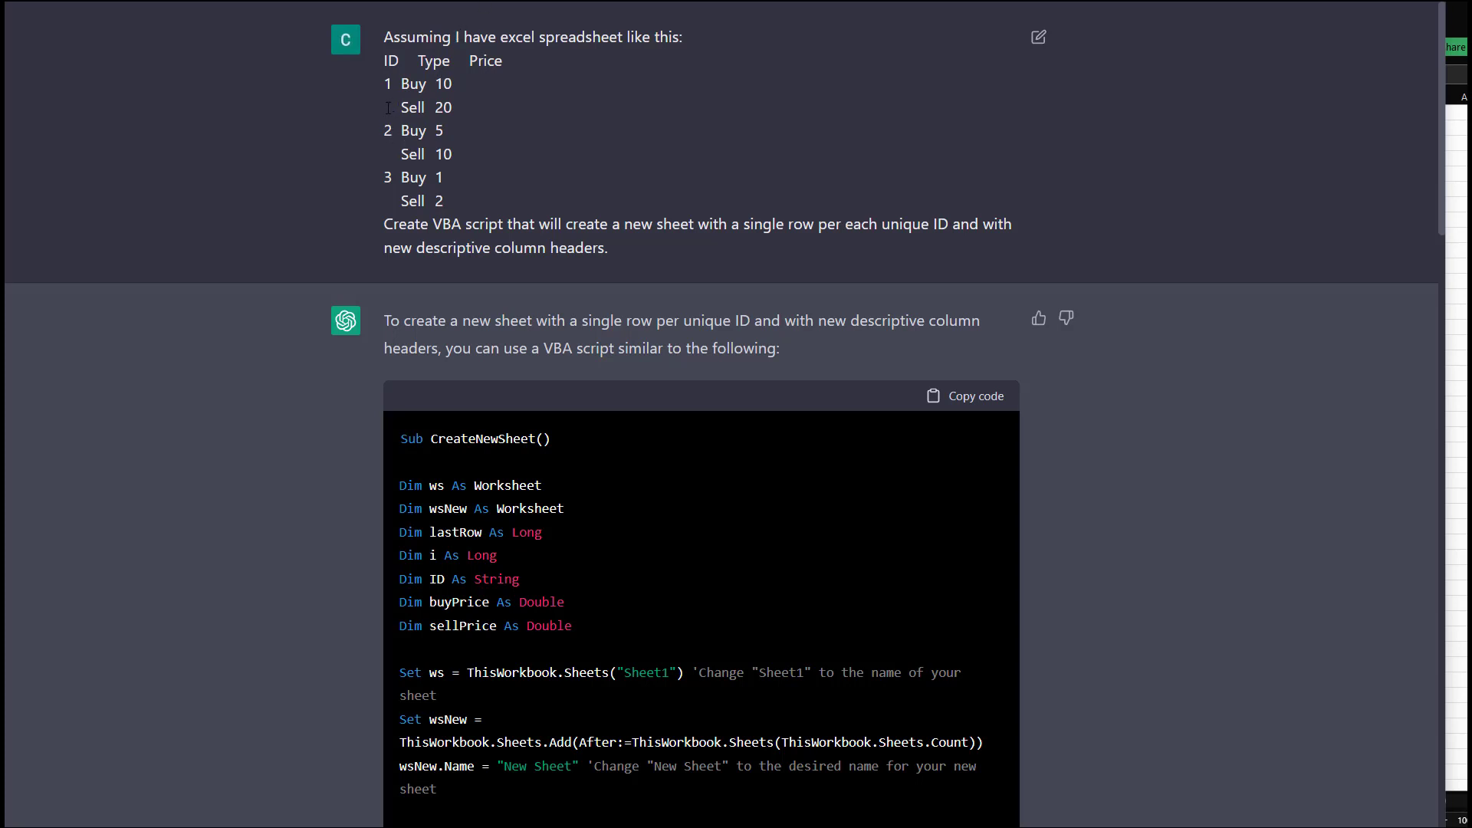
pyautogui.moveTo(389, 63); pyautogui.dragTo(403, 56)
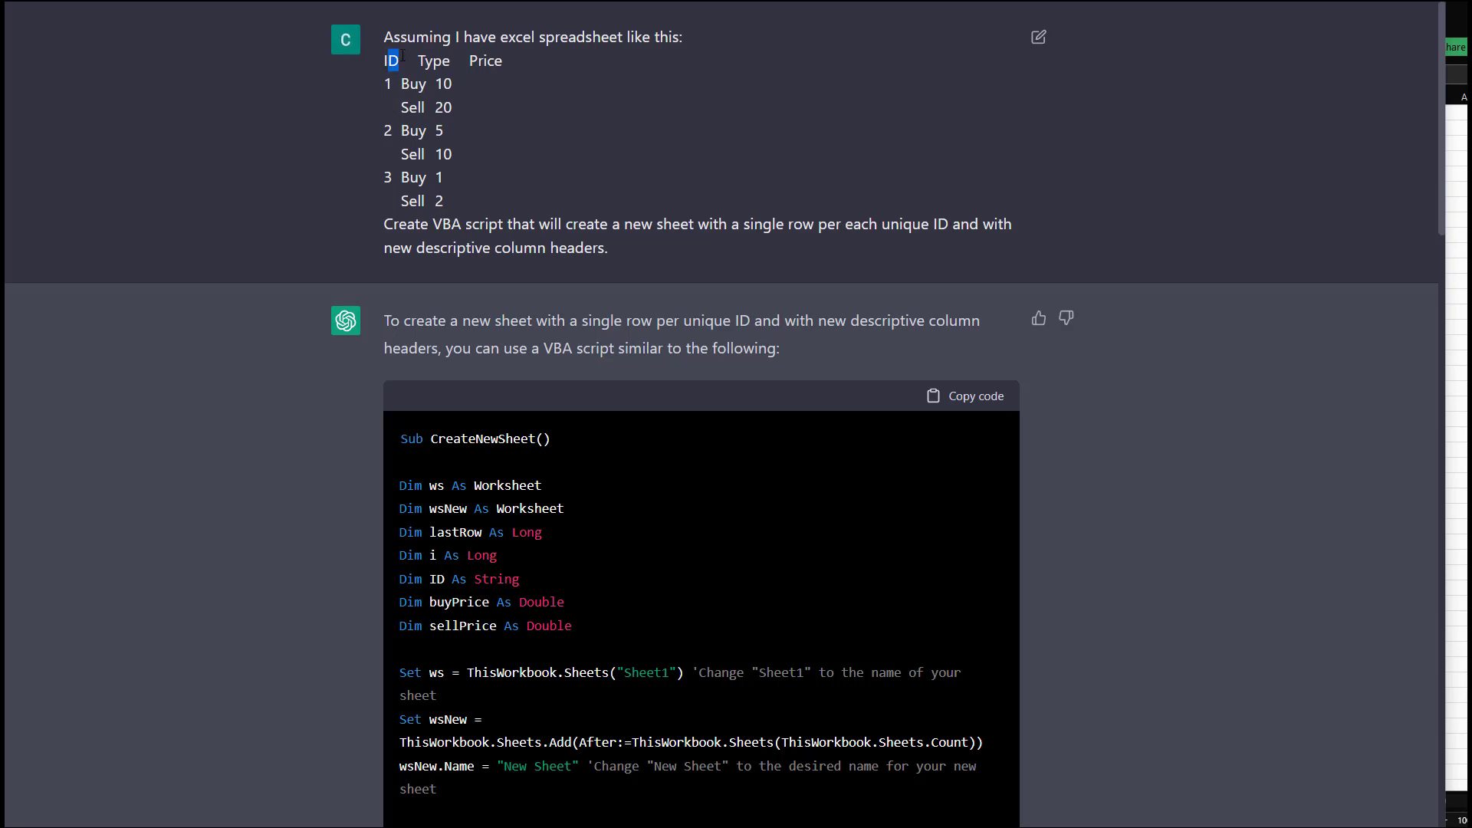
pyautogui.click(374, 107)
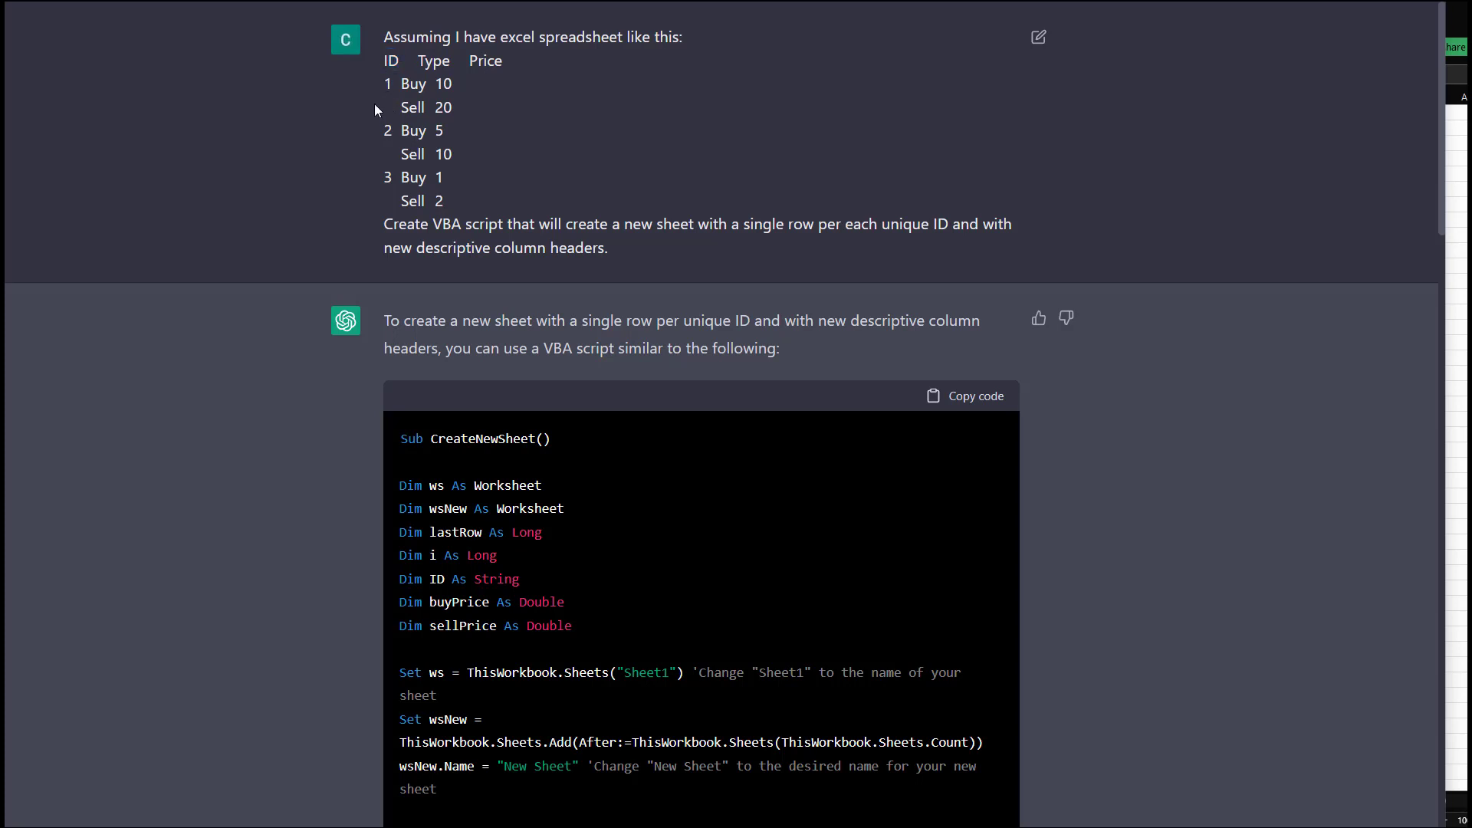
pyautogui.doubleClick(391, 62)
pyautogui.moveTo(413, 60); pyautogui.dragTo(396, 57)
pyautogui.click(391, 86)
pyautogui.moveTo(398, 61); pyautogui.dragTo(387, 61)
pyautogui.scroll(-1, 439, 170)
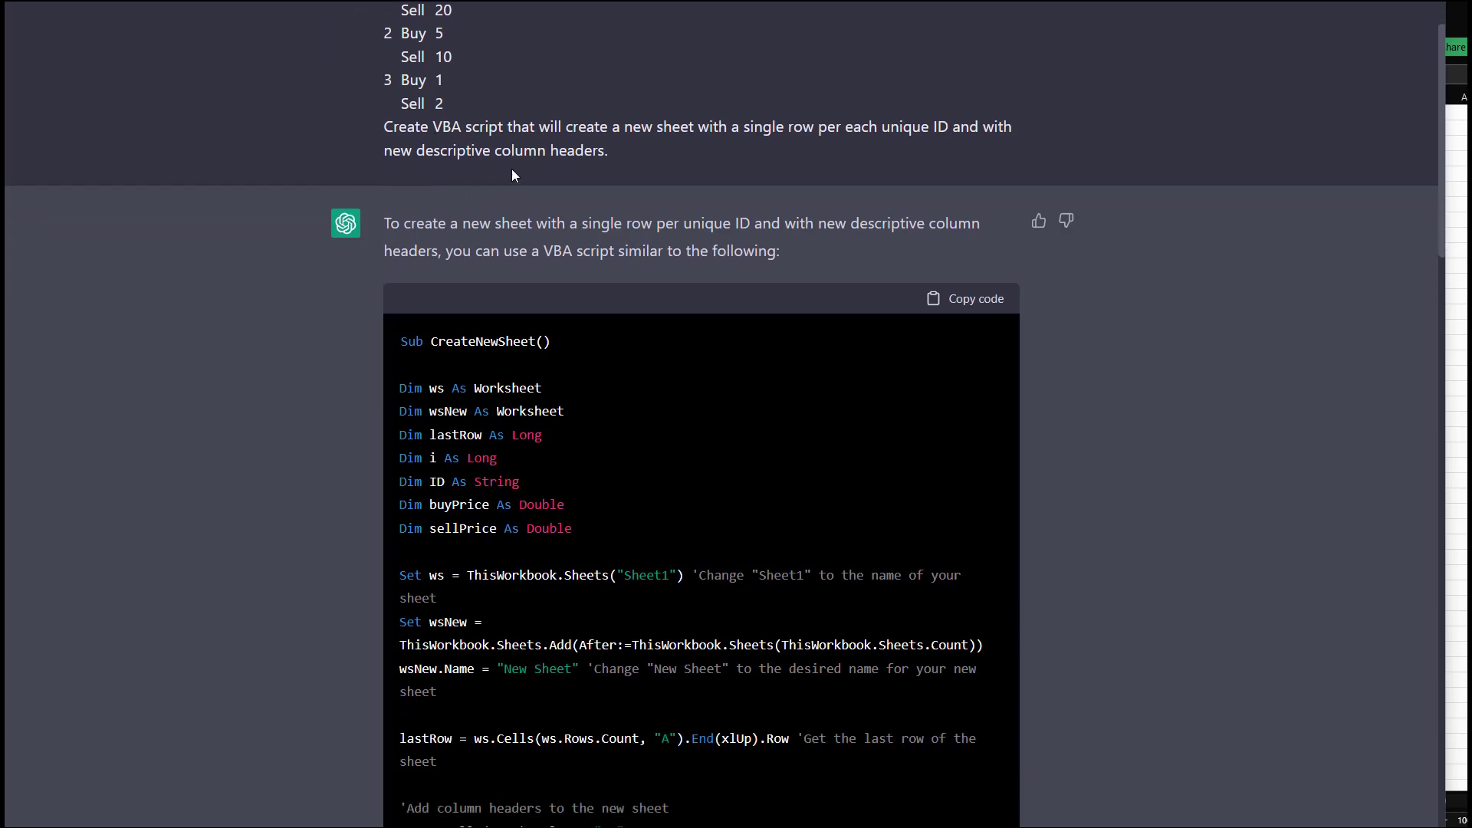
pyautogui.scroll(1, 435, 237)
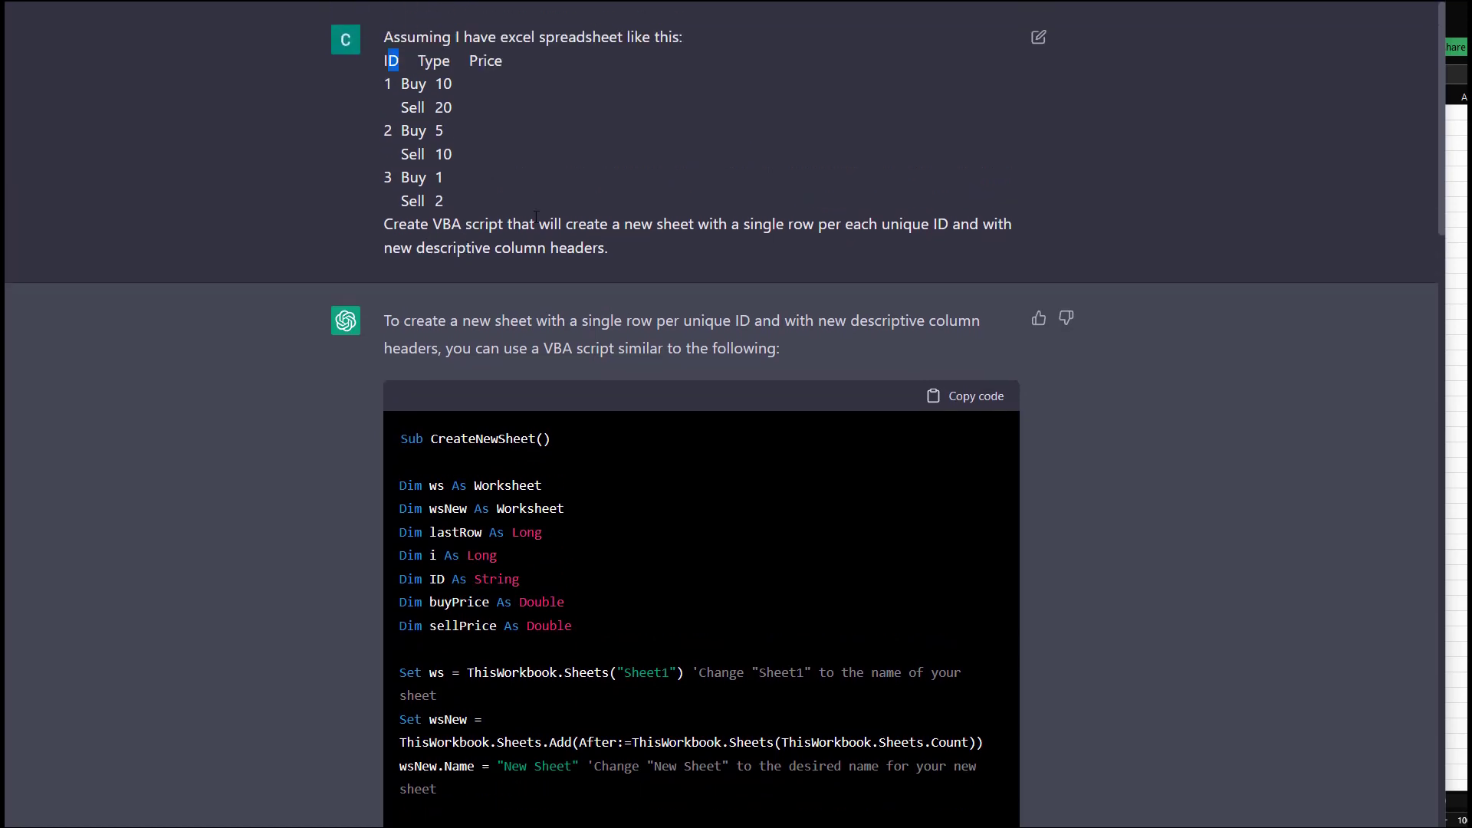
# Highlight the prompt's request for a VBA script creating a new sheet with a single row per unique ID.
pyautogui.moveTo(385, 228); pyautogui.dragTo(508, 224)
pyautogui.moveTo(620, 224); pyautogui.dragTo(922, 222)
pyautogui.click(897, 233)
pyautogui.moveTo(912, 224); pyautogui.dragTo(979, 224)
pyautogui.click(594, 262)
# Examine the CreateNewSheet script generated for the simplified sheet, including its column headers, buy/sell loop and usage notes.
pyautogui.scroll(-9, 598, 283)
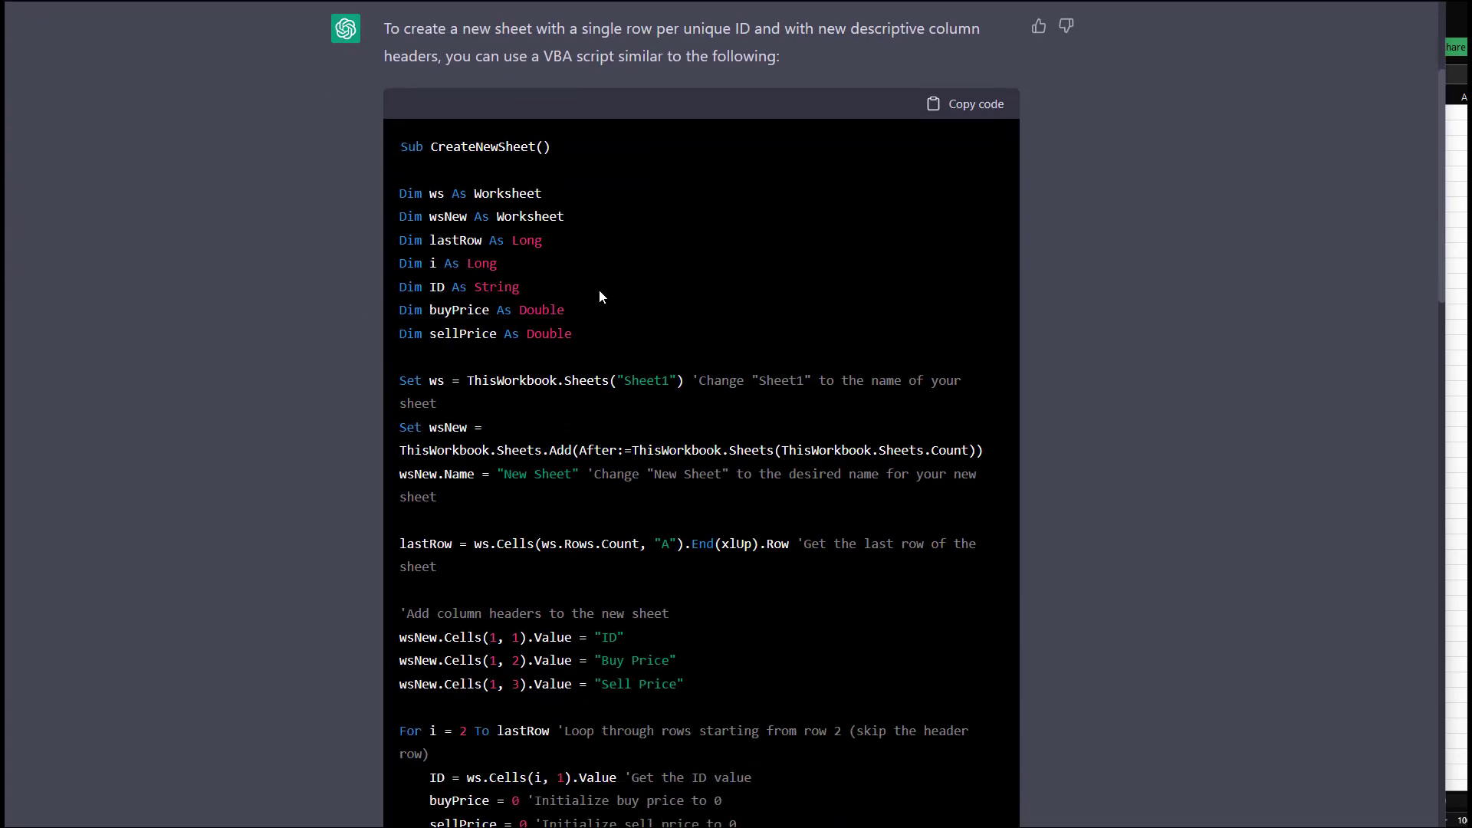
pyautogui.scroll(-5, 595, 270)
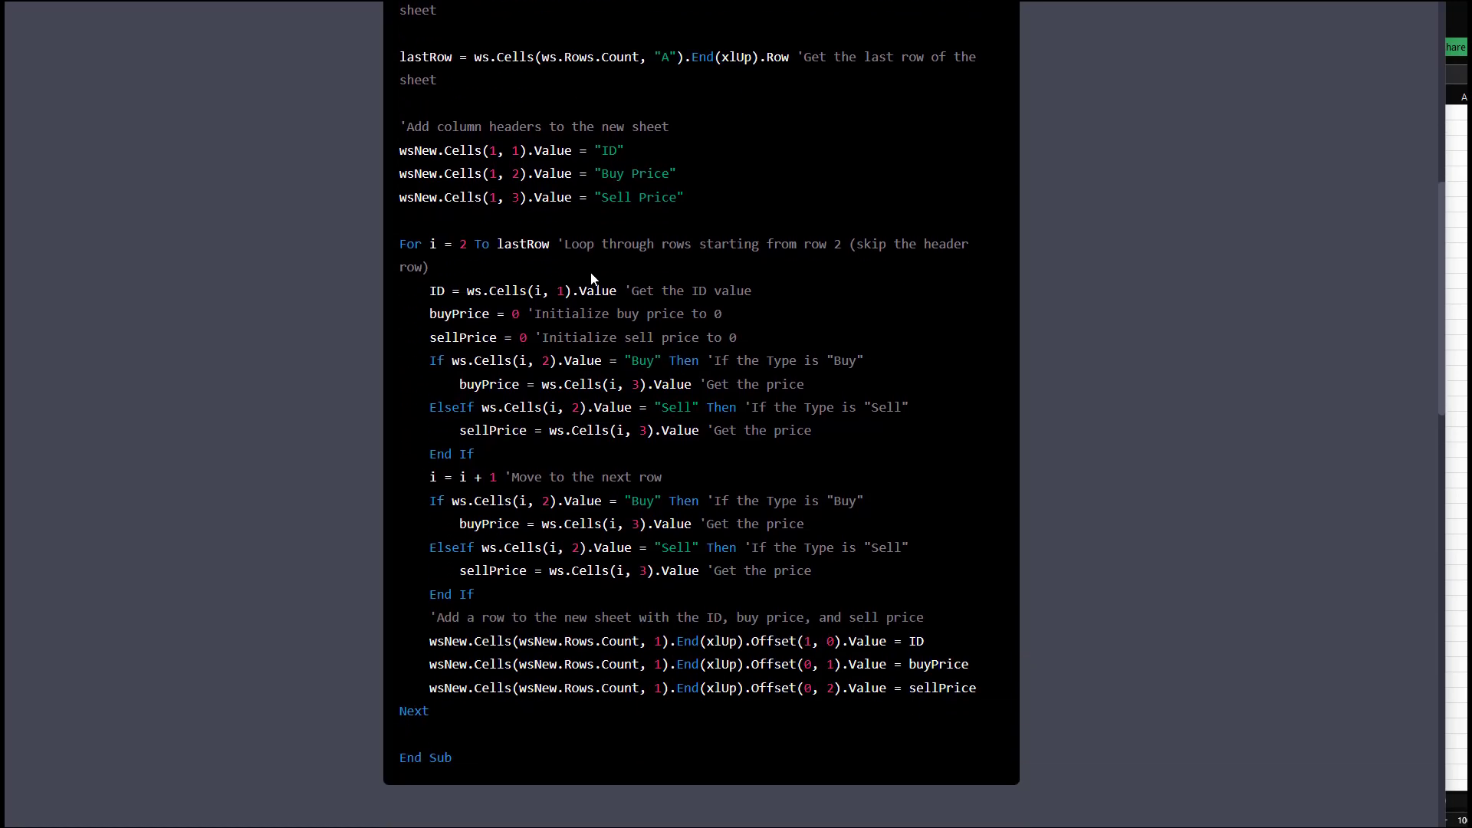
pyautogui.scroll(-4, 596, 268)
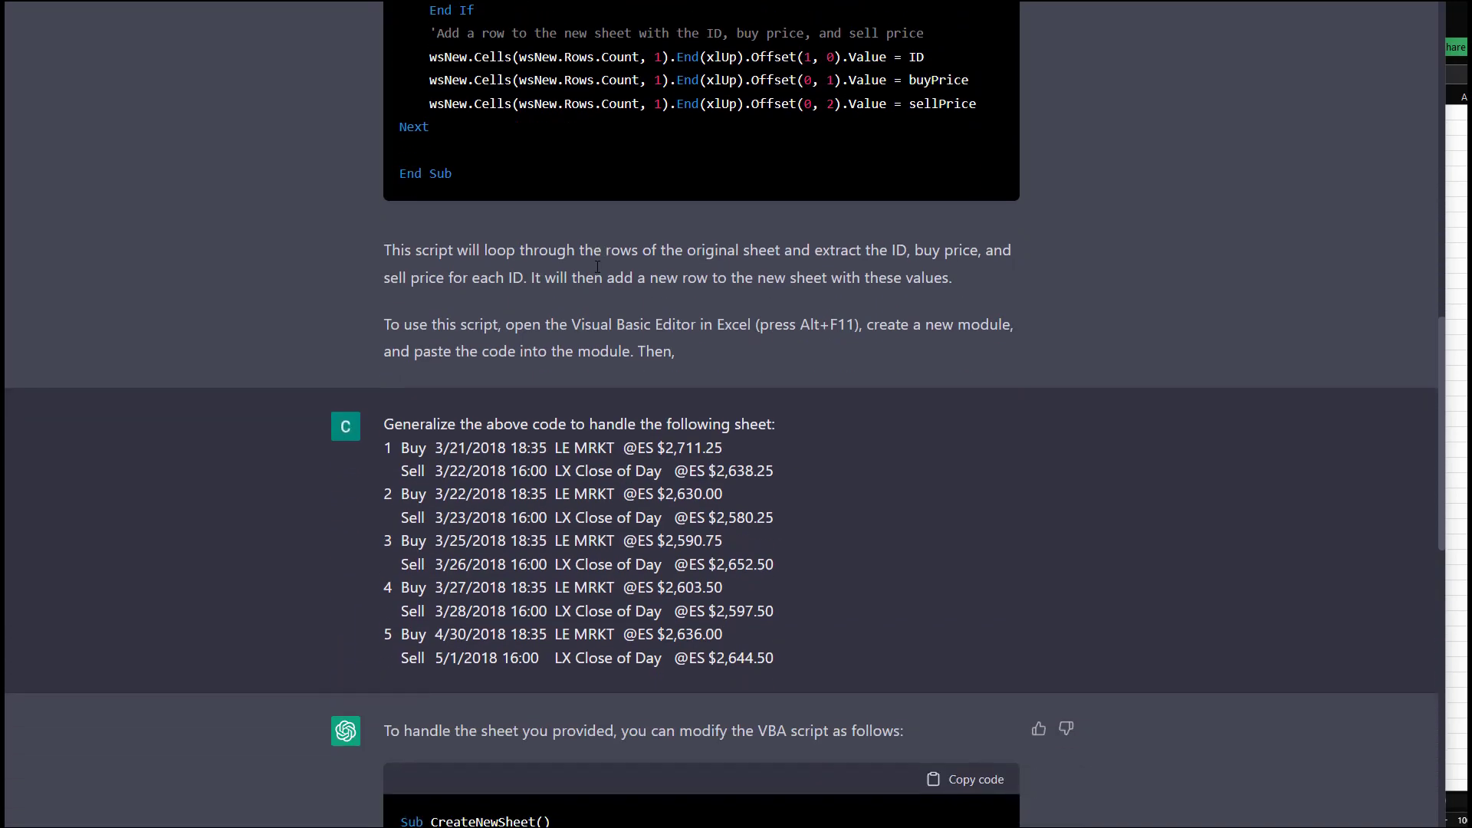
pyautogui.scroll(10, 596, 268)
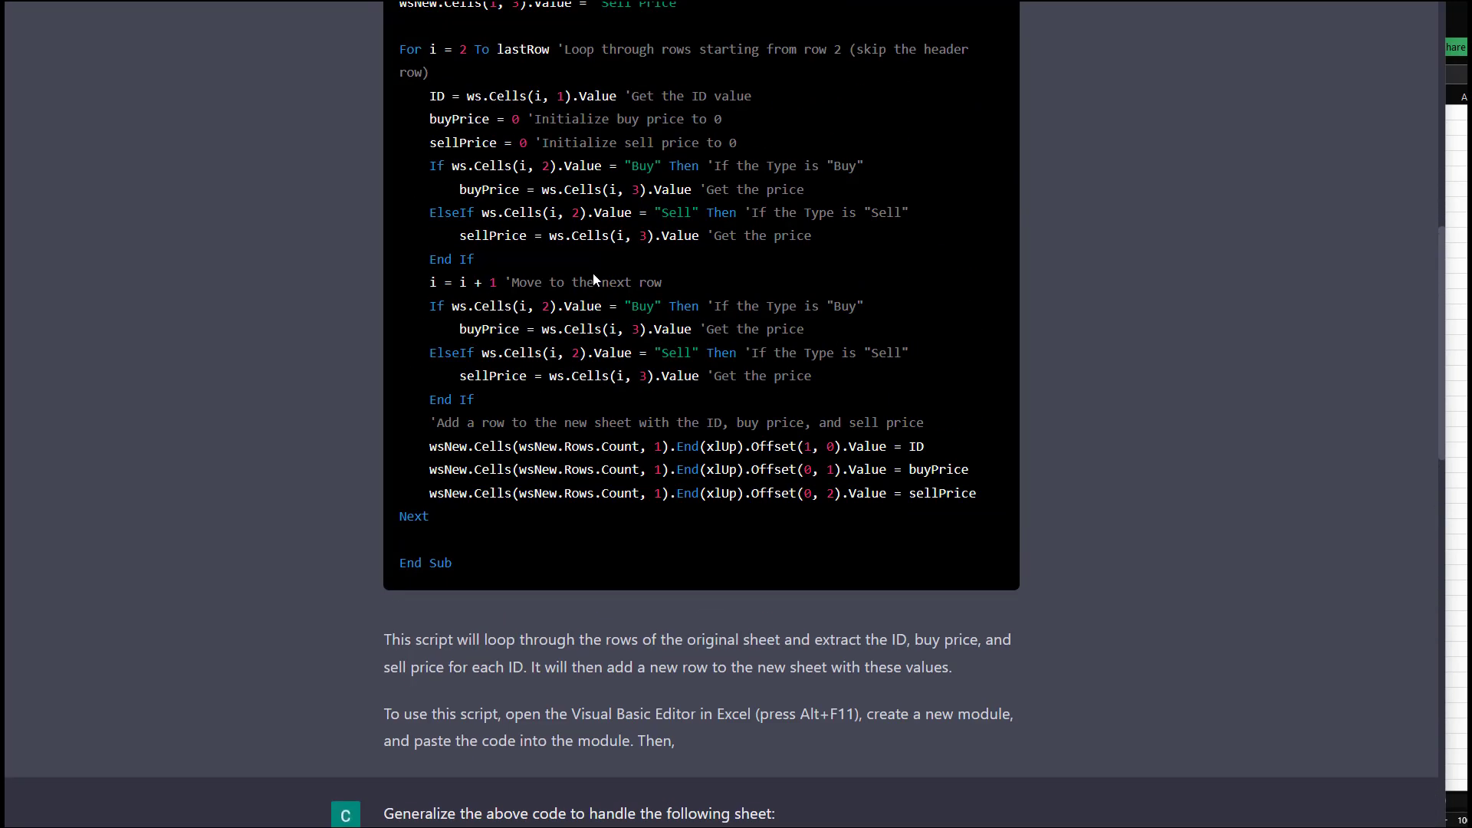
pyautogui.scroll(7, 559, 292)
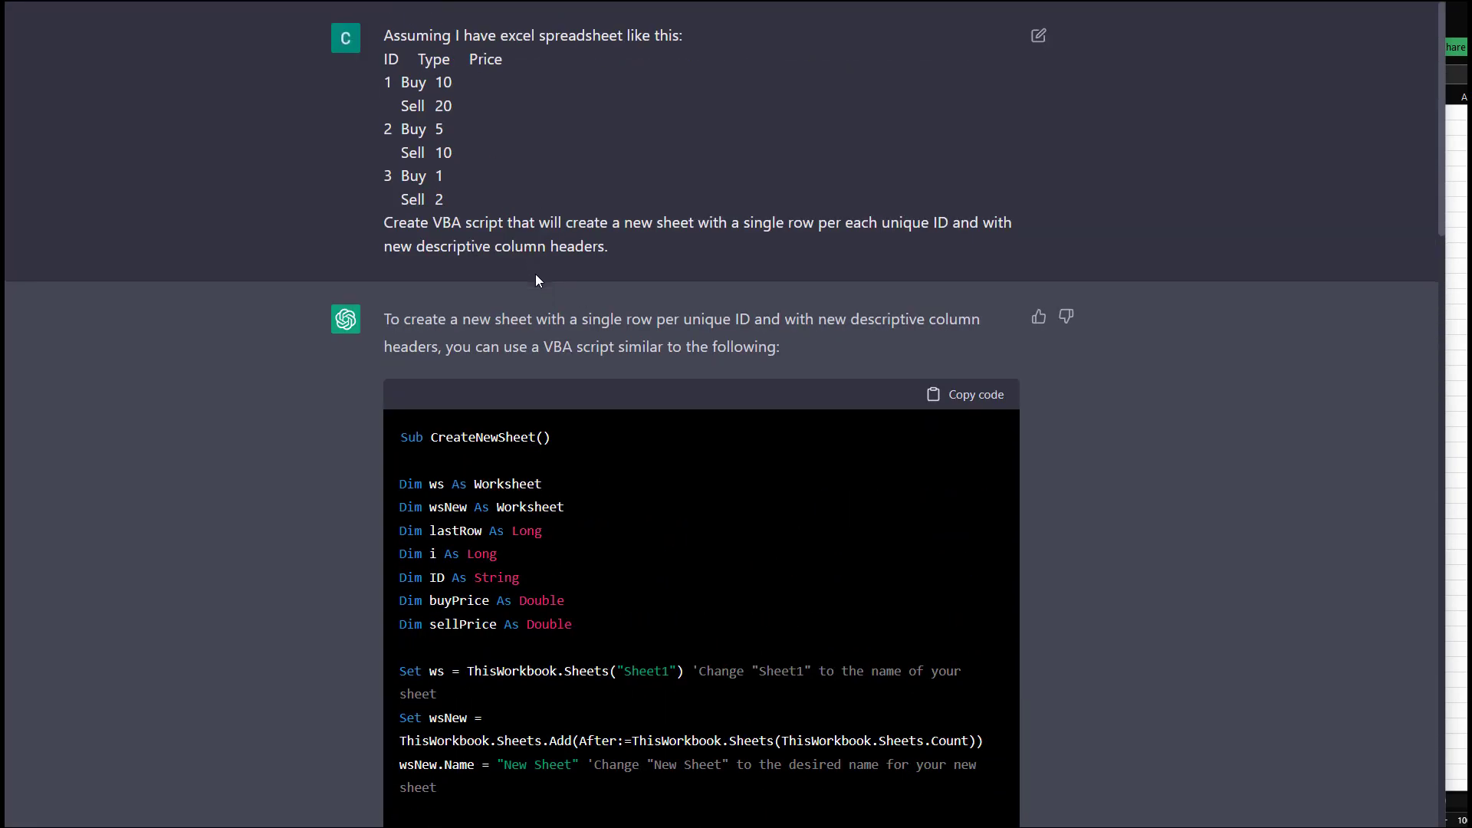
pyautogui.scroll(-3, 566, 330)
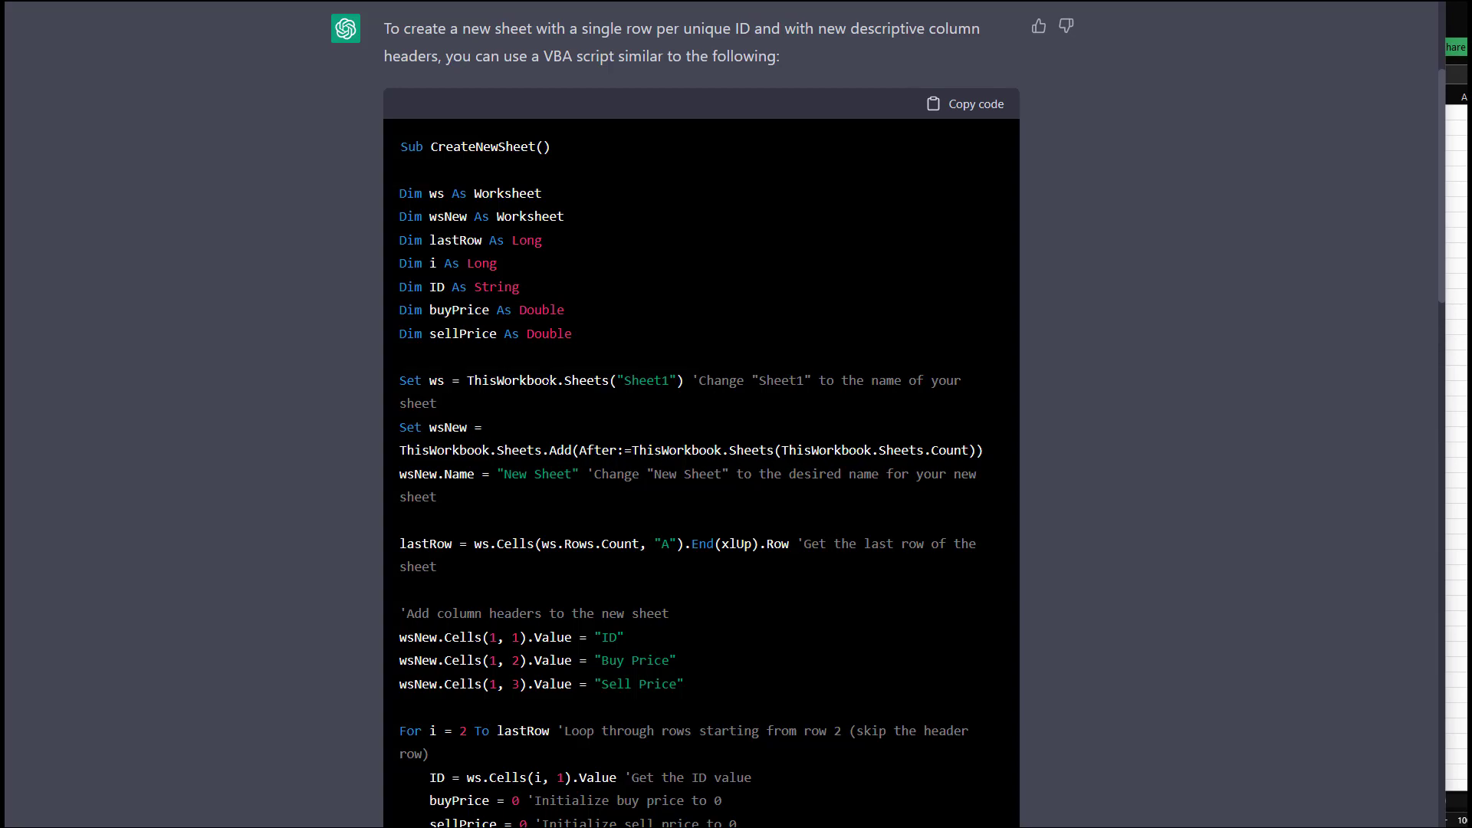
pyautogui.scroll(-8, 555, 362)
pyautogui.scroll(4, 555, 362)
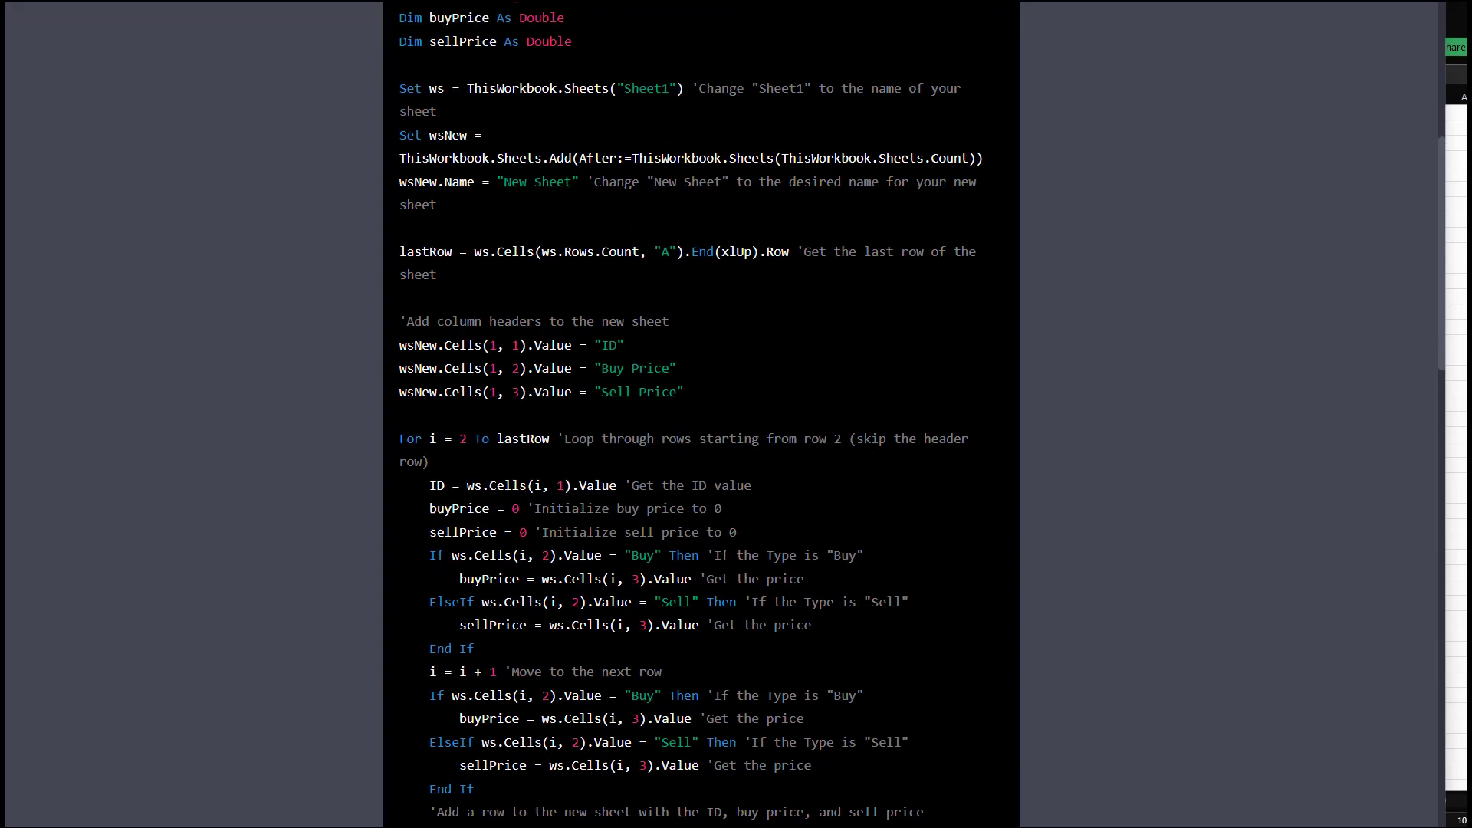
pyautogui.scroll(3, 558, 353)
pyautogui.scroll(-9, 558, 353)
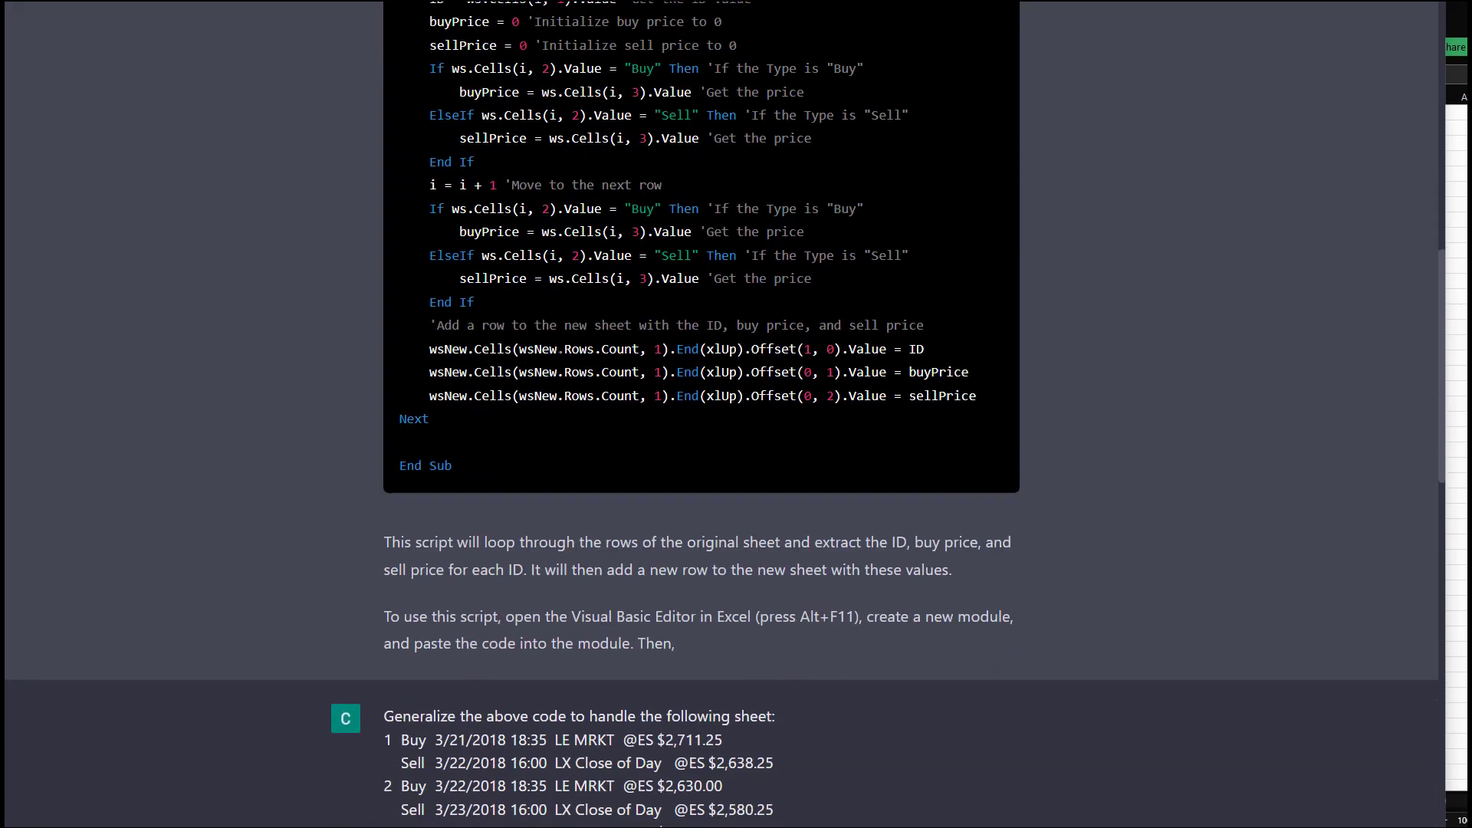
# Highlight the follow-up prompt to generalize the code, including its pasted buy and sell trade rows.
pyautogui.scroll(-5, 558, 356)
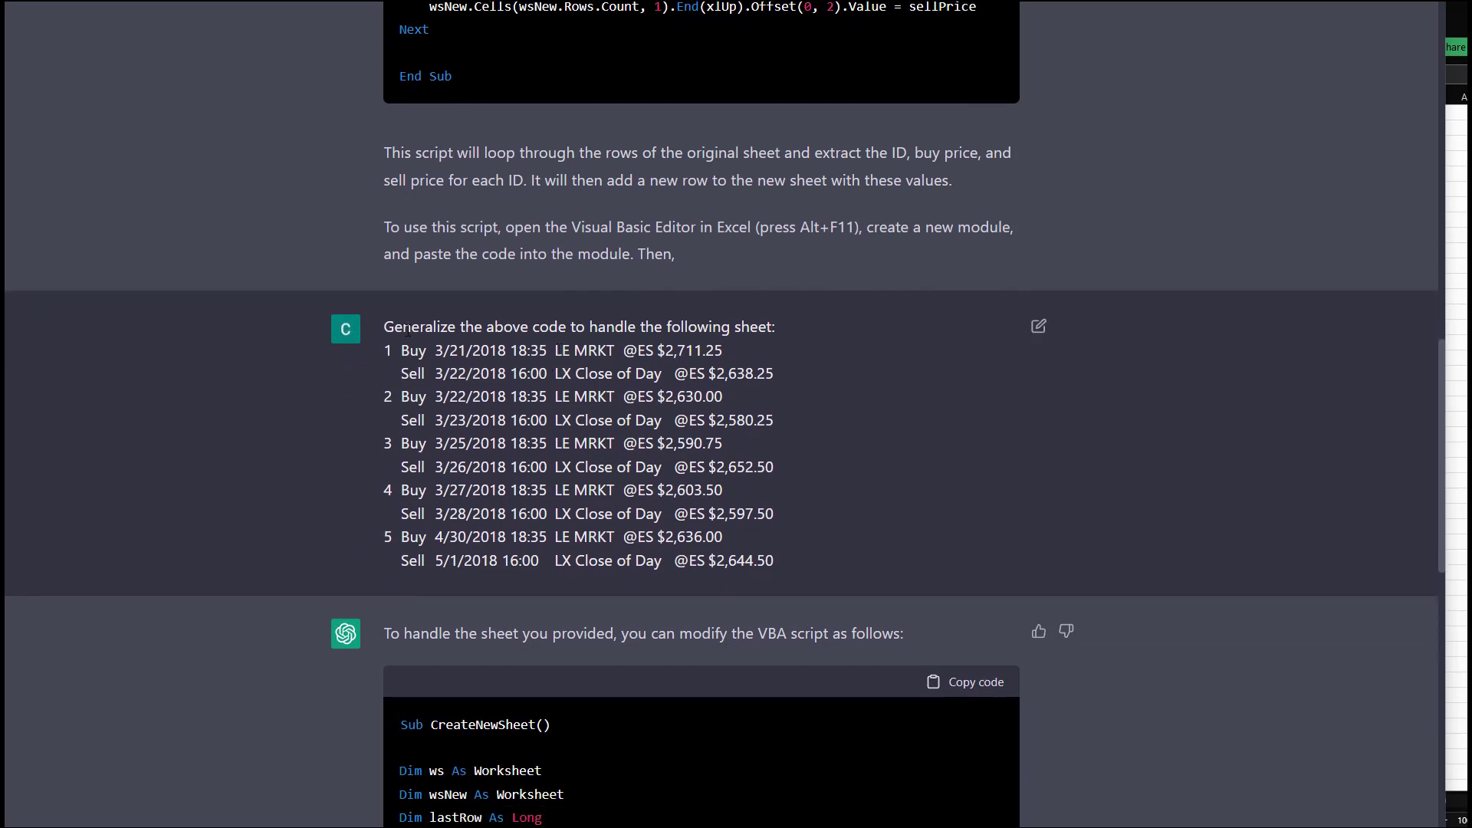
pyautogui.moveTo(407, 331); pyautogui.dragTo(738, 560)
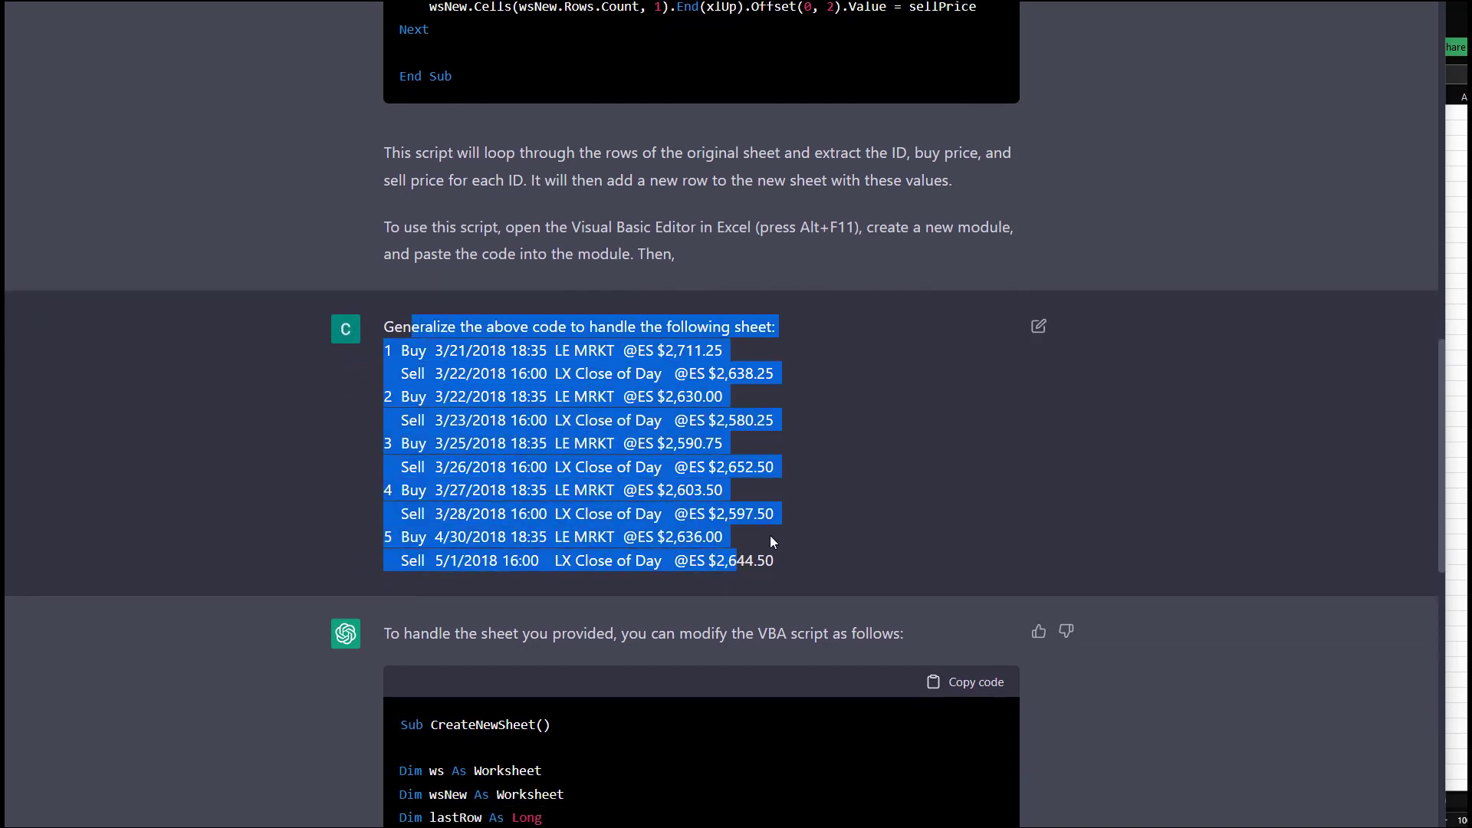
pyautogui.click(770, 552)
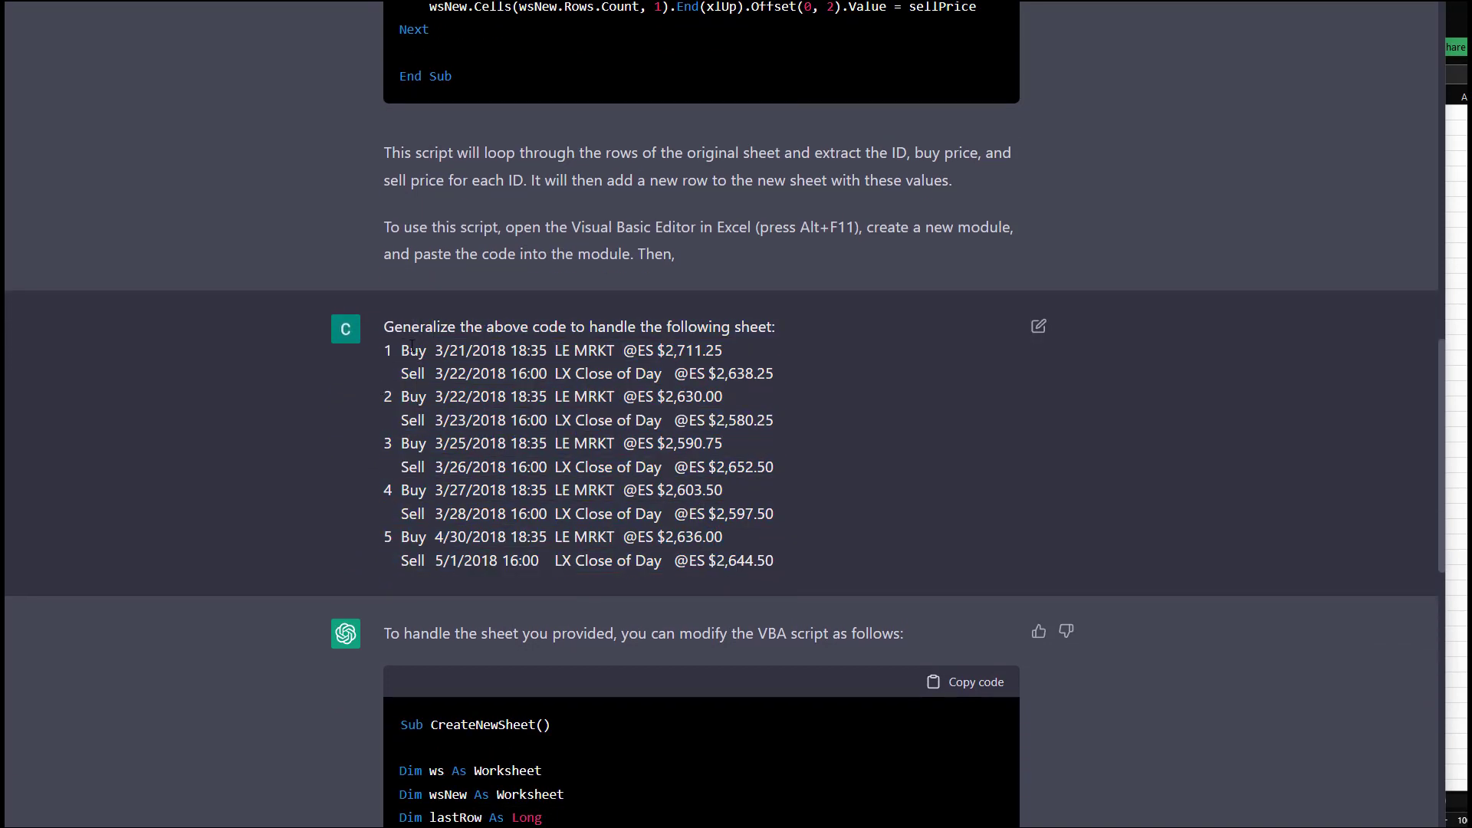
pyautogui.moveTo(412, 329); pyautogui.dragTo(773, 535)
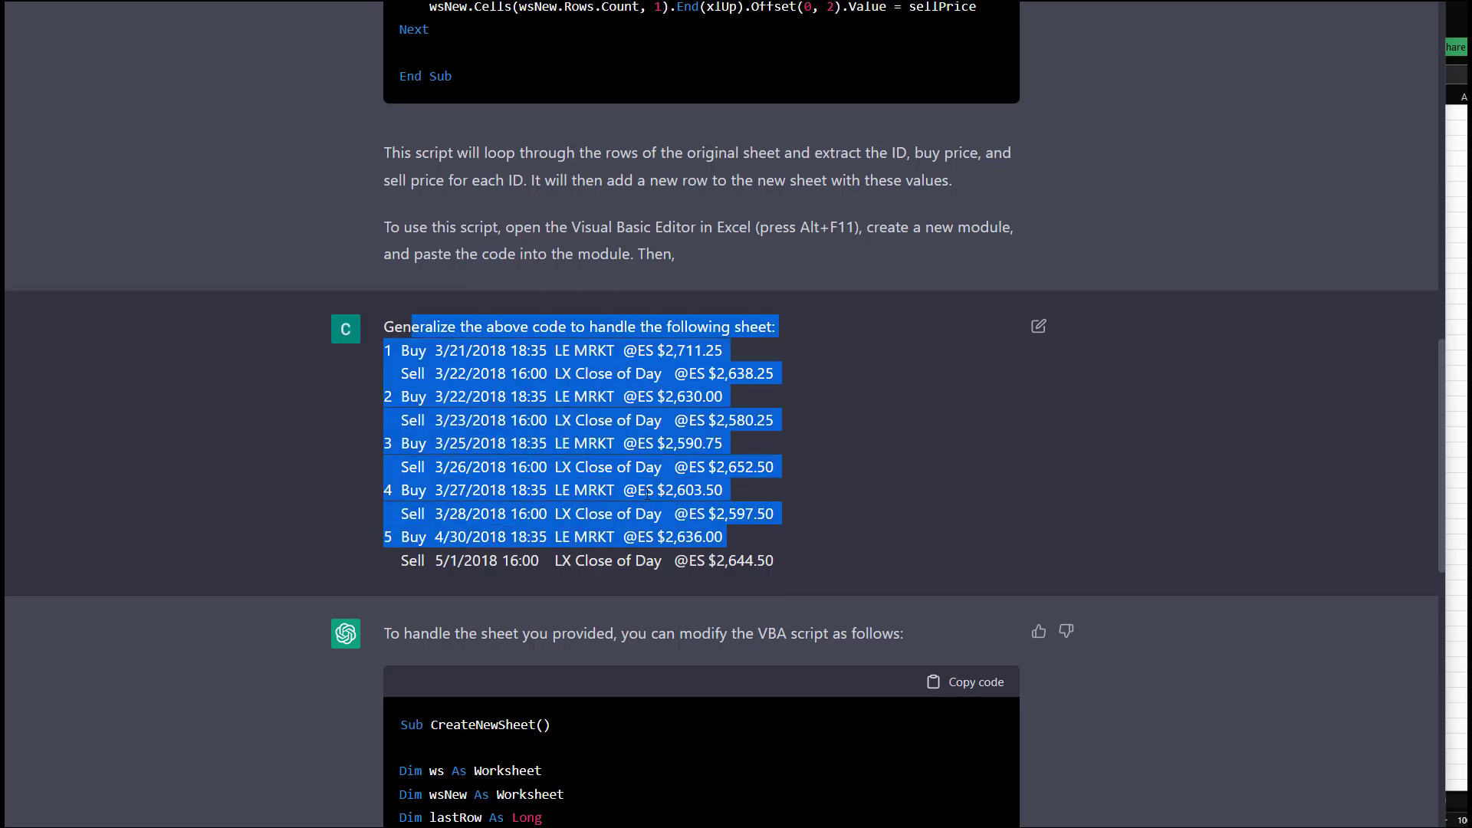
pyautogui.click(444, 351)
pyautogui.moveTo(444, 350); pyautogui.dragTo(473, 467)
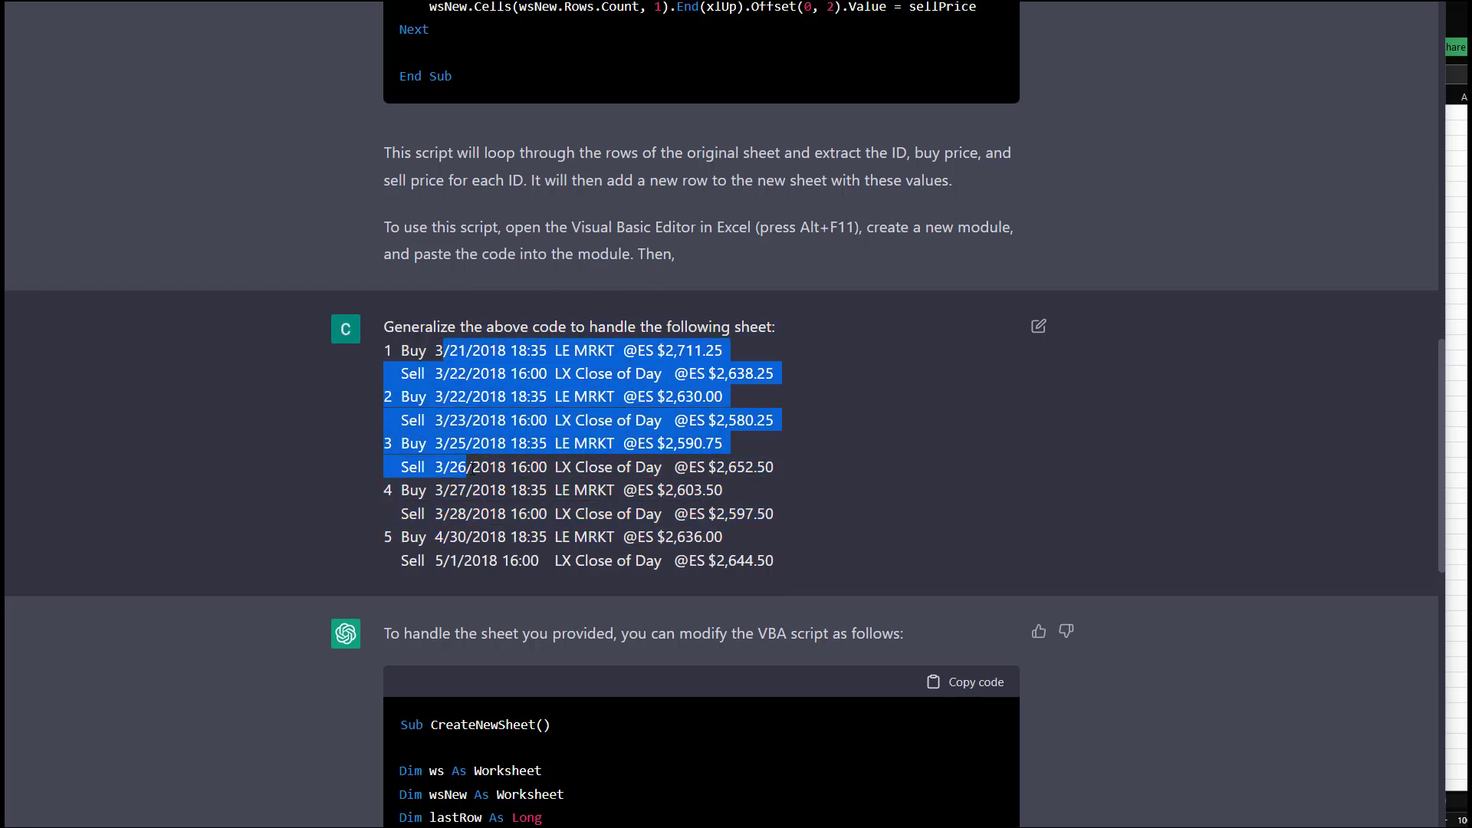
pyautogui.click(604, 396)
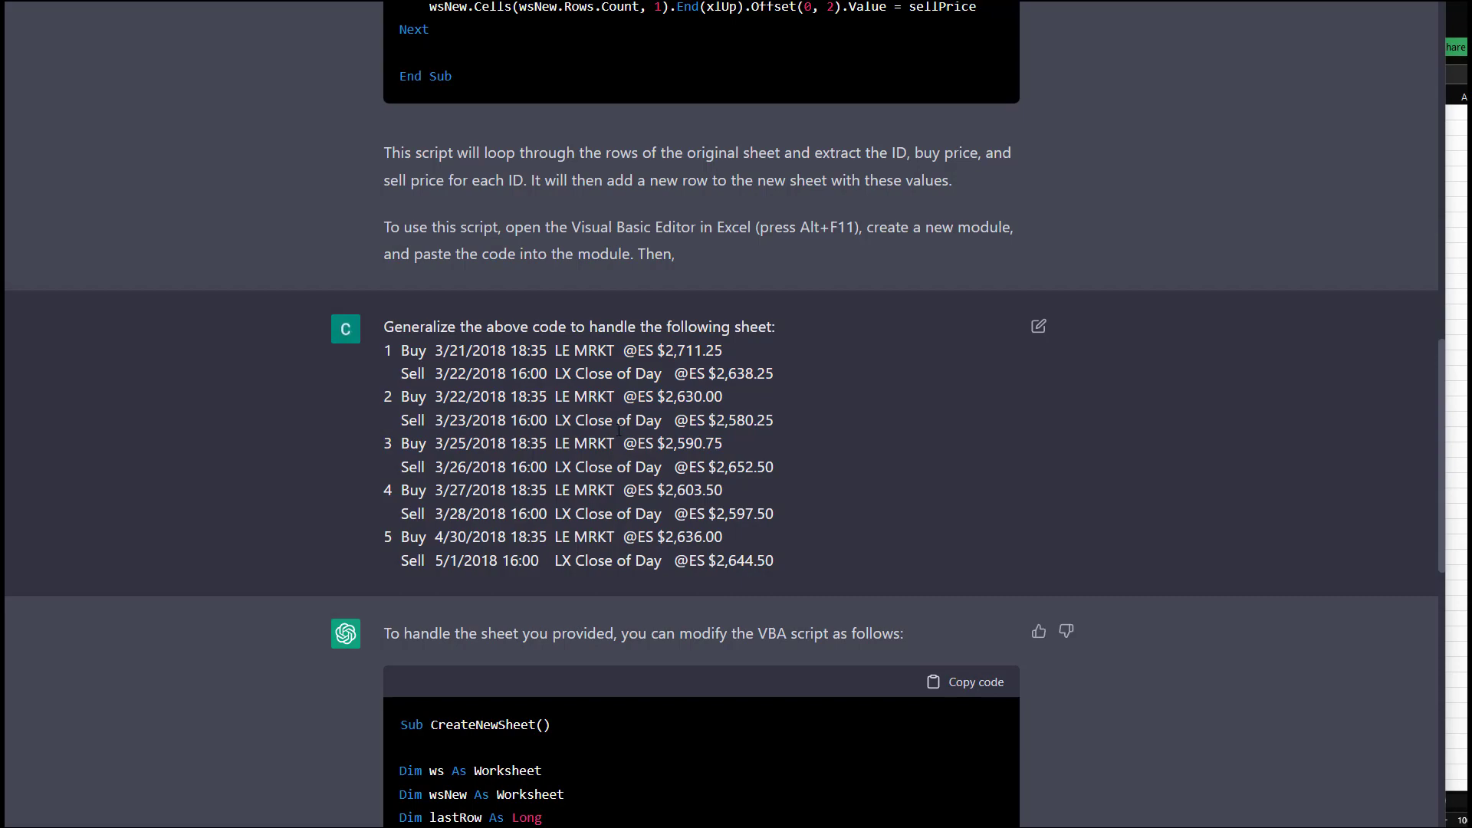
# Look at the start of the modified CreateNewSheet script and highlight the instruction "Generalize the above code to handle the following sheet:".
pyautogui.scroll(-5, 593, 421)
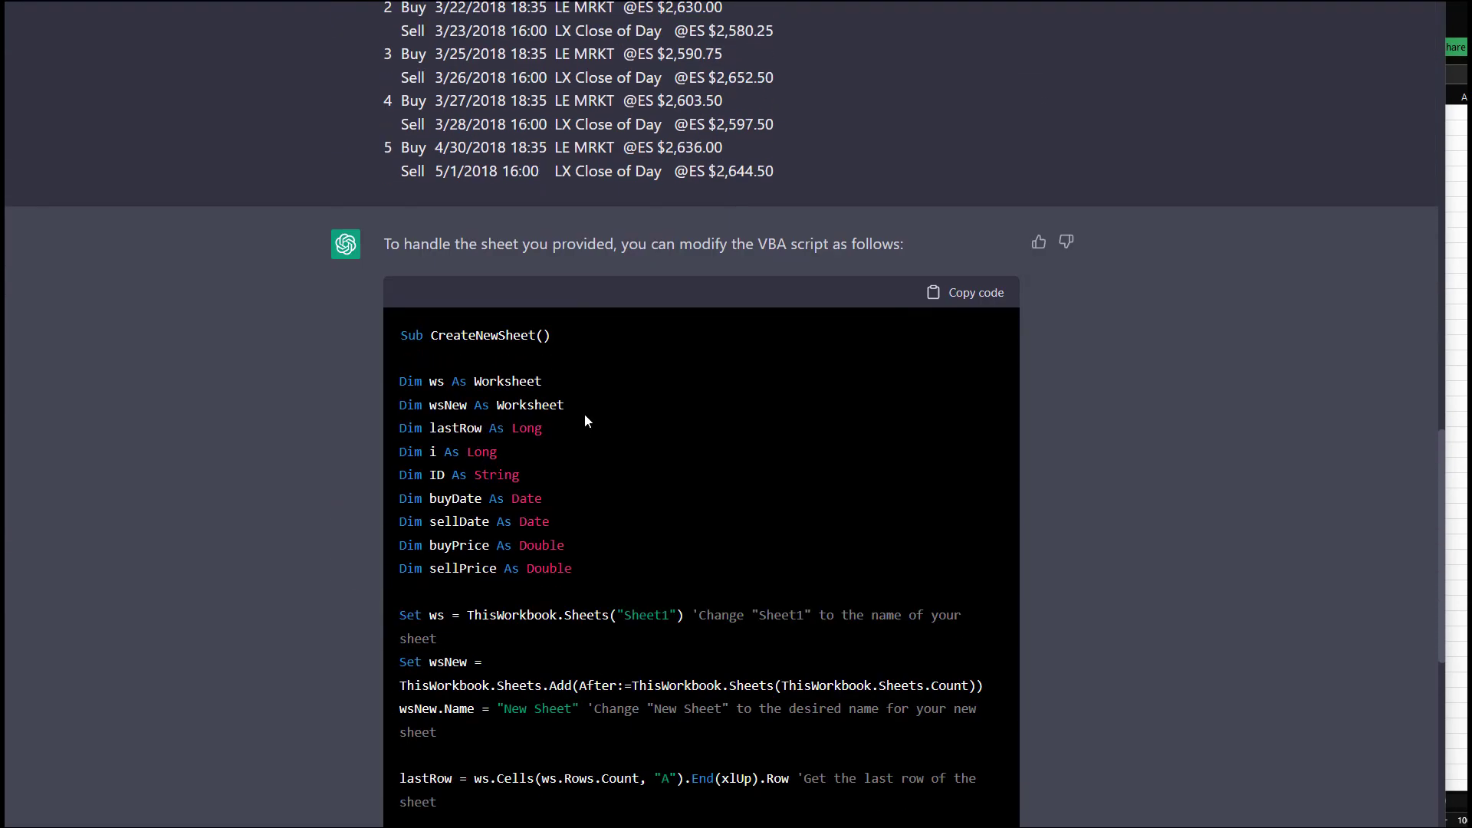
pyautogui.scroll(4, 577, 375)
pyautogui.scroll(-4, 536, 360)
pyautogui.scroll(4, 499, 348)
pyautogui.moveTo(392, 227); pyautogui.dragTo(785, 234)
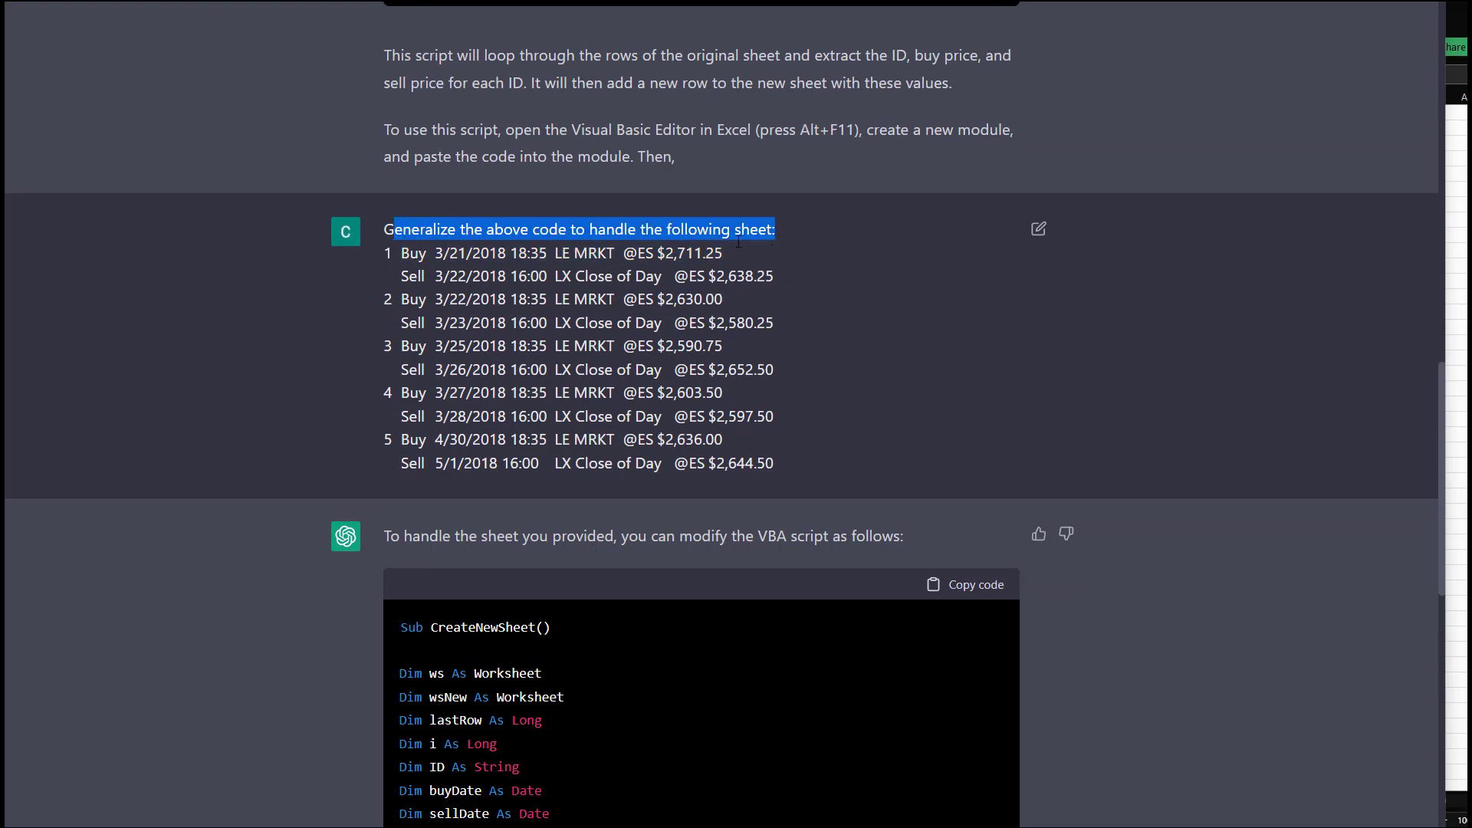
# Examine the modified CreateNewSheet script, from its variable declarations and column headers through the buy/sell loop to the continued code.
pyautogui.scroll(-5, 523, 316)
pyautogui.scroll(3, 496, 259)
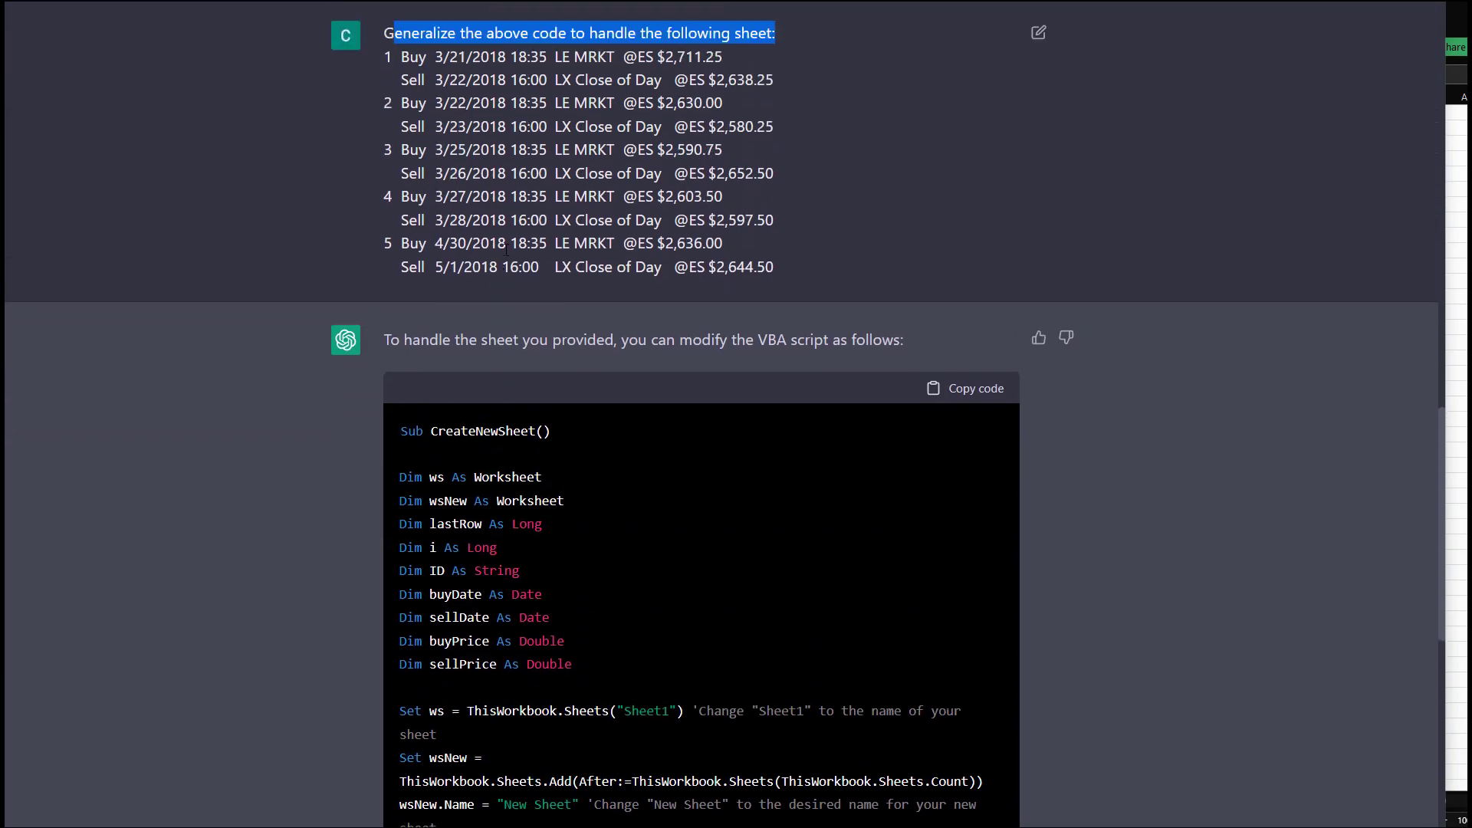
pyautogui.scroll(-8, 497, 276)
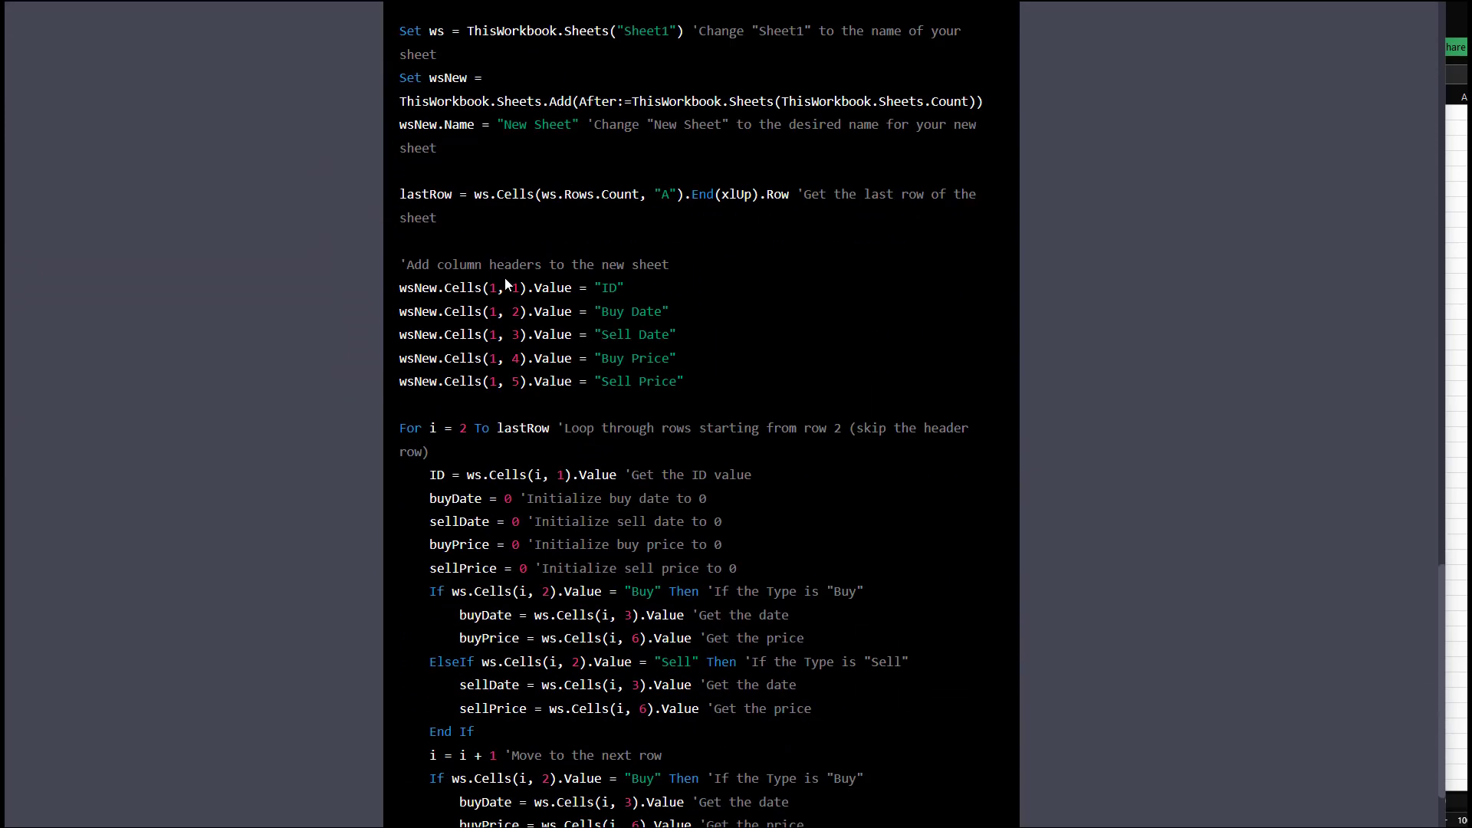
pyautogui.scroll(4, 505, 278)
pyautogui.scroll(1, 511, 255)
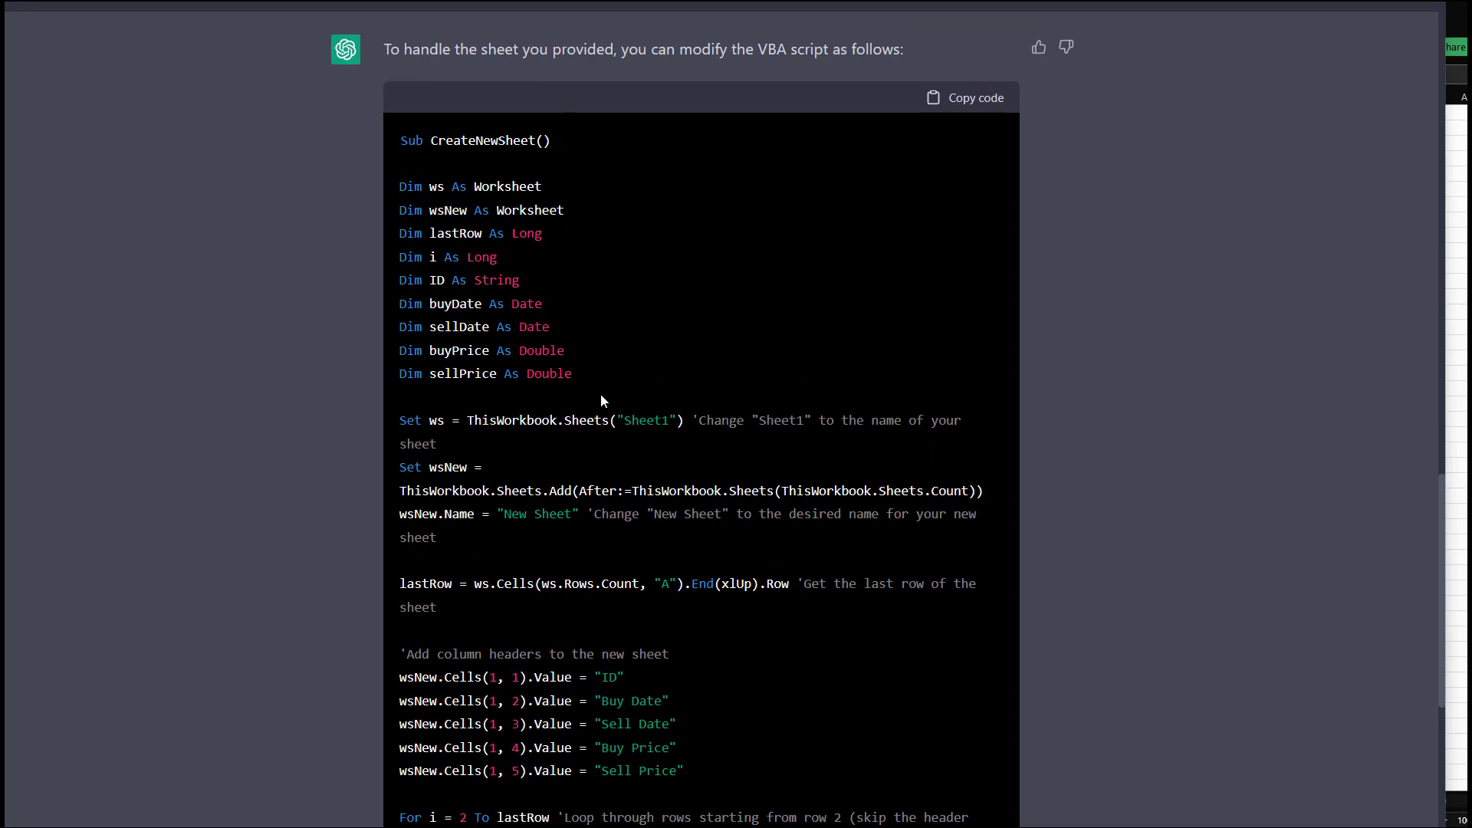
pyautogui.scroll(-2, 602, 399)
pyautogui.scroll(-6, 569, 411)
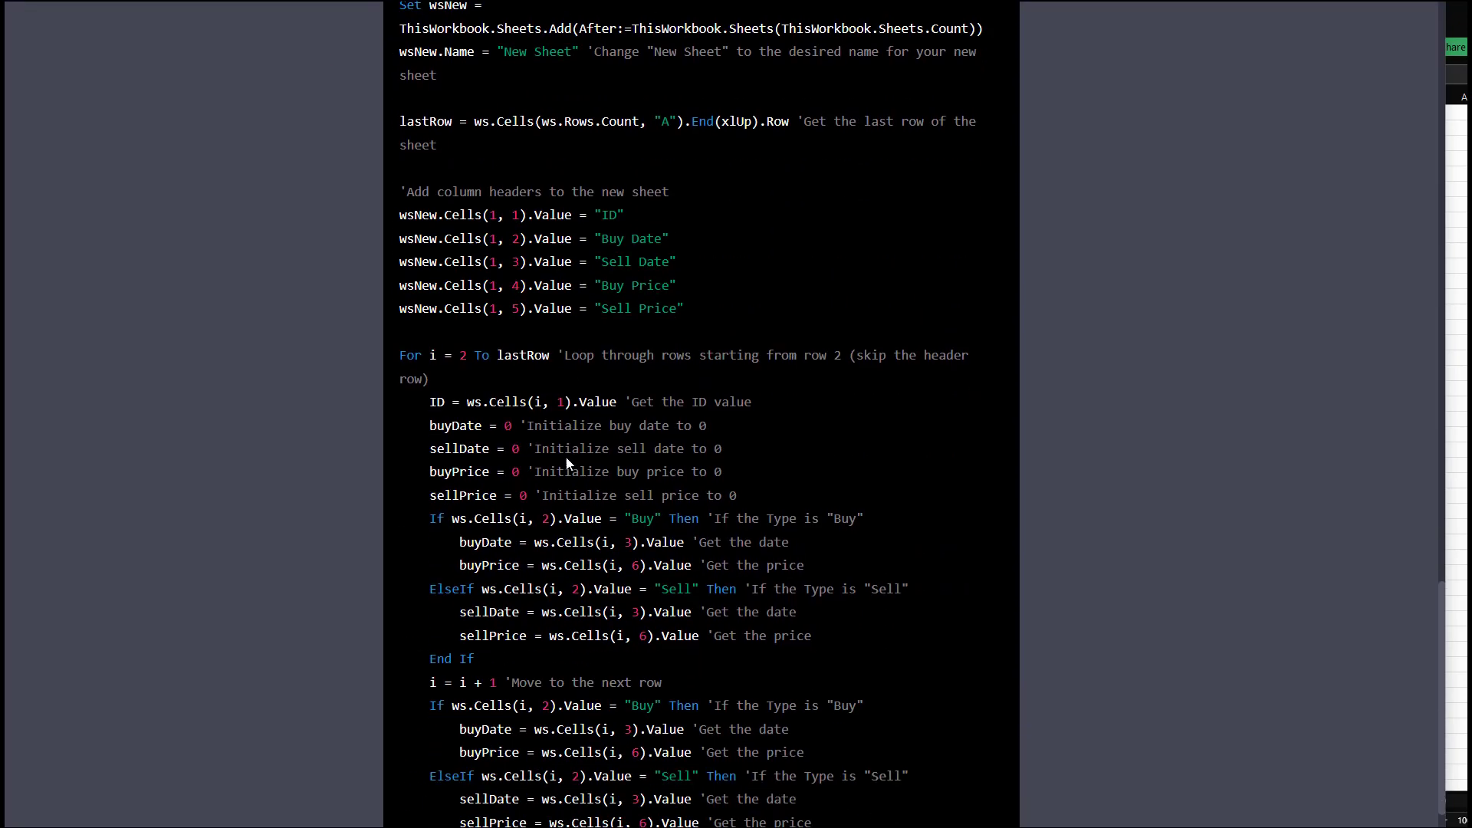
pyautogui.scroll(-3, 570, 450)
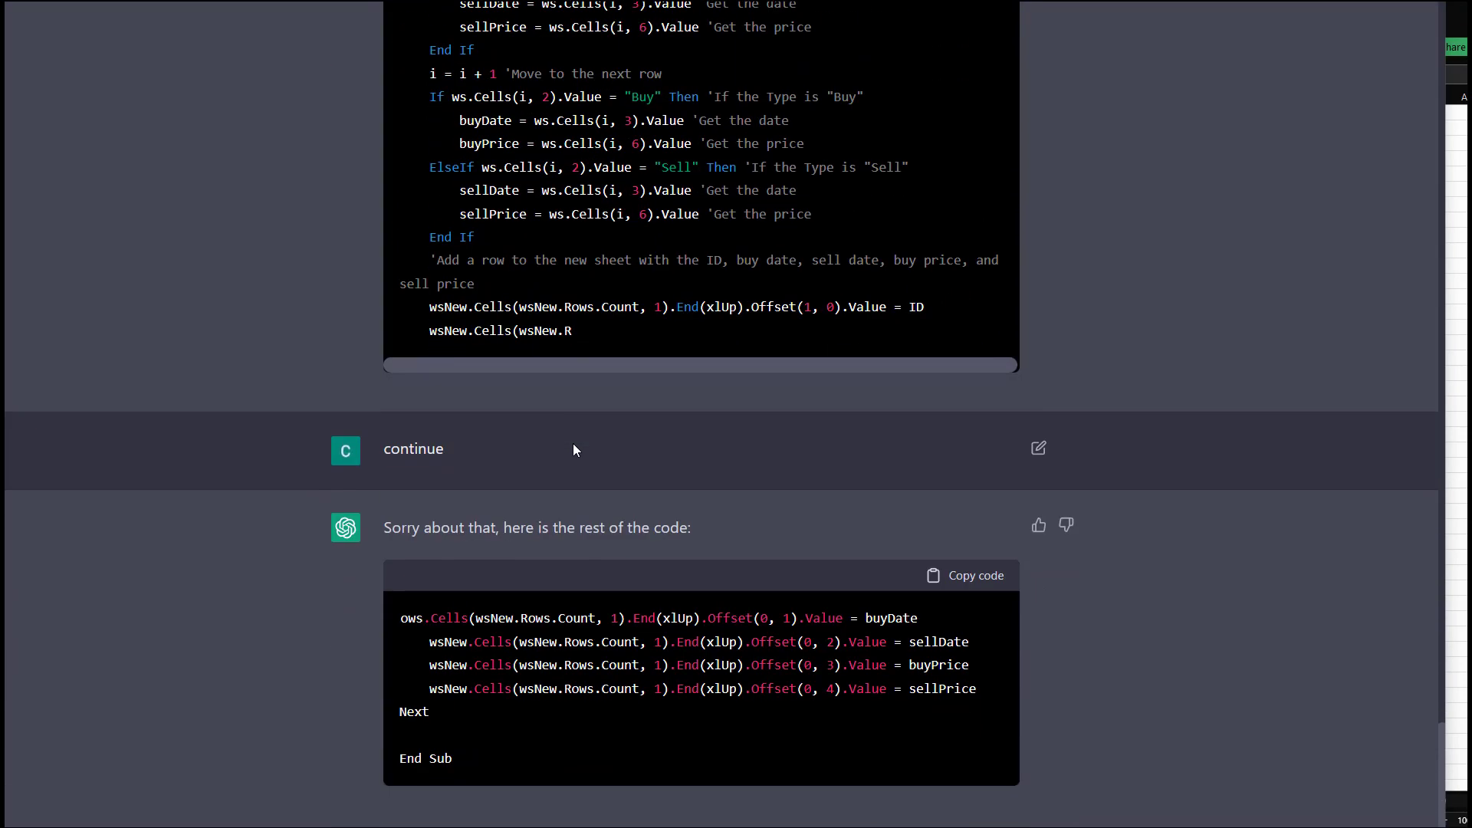
pyautogui.scroll(7, 580, 438)
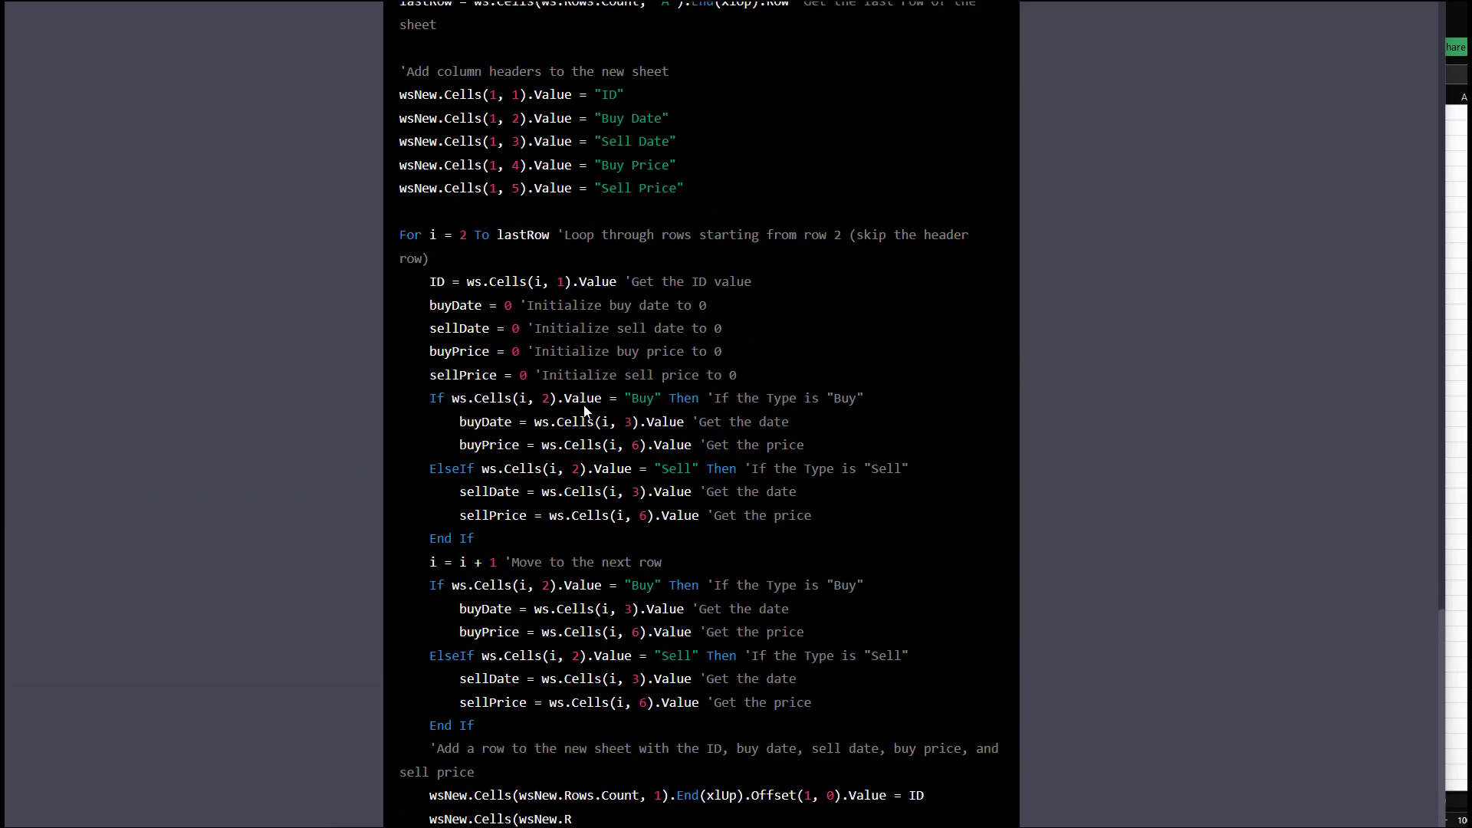
pyautogui.scroll(3, 585, 411)
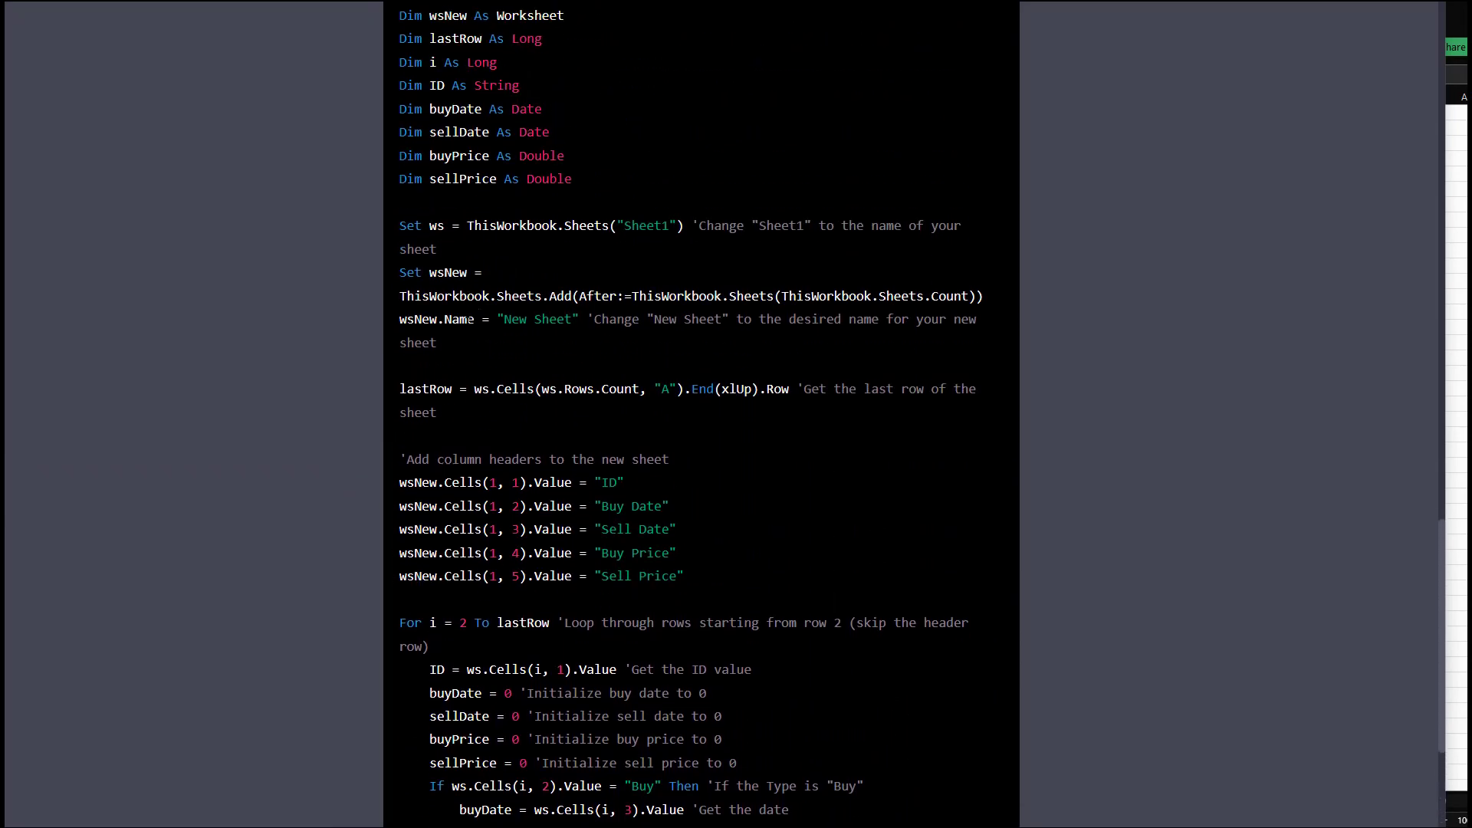
# Highlight the ThisWorkbook reference in the modified script's "Set ws" line.
pyautogui.scroll(2, 503, 247)
pyautogui.moveTo(512, 323); pyautogui.dragTo(565, 323)
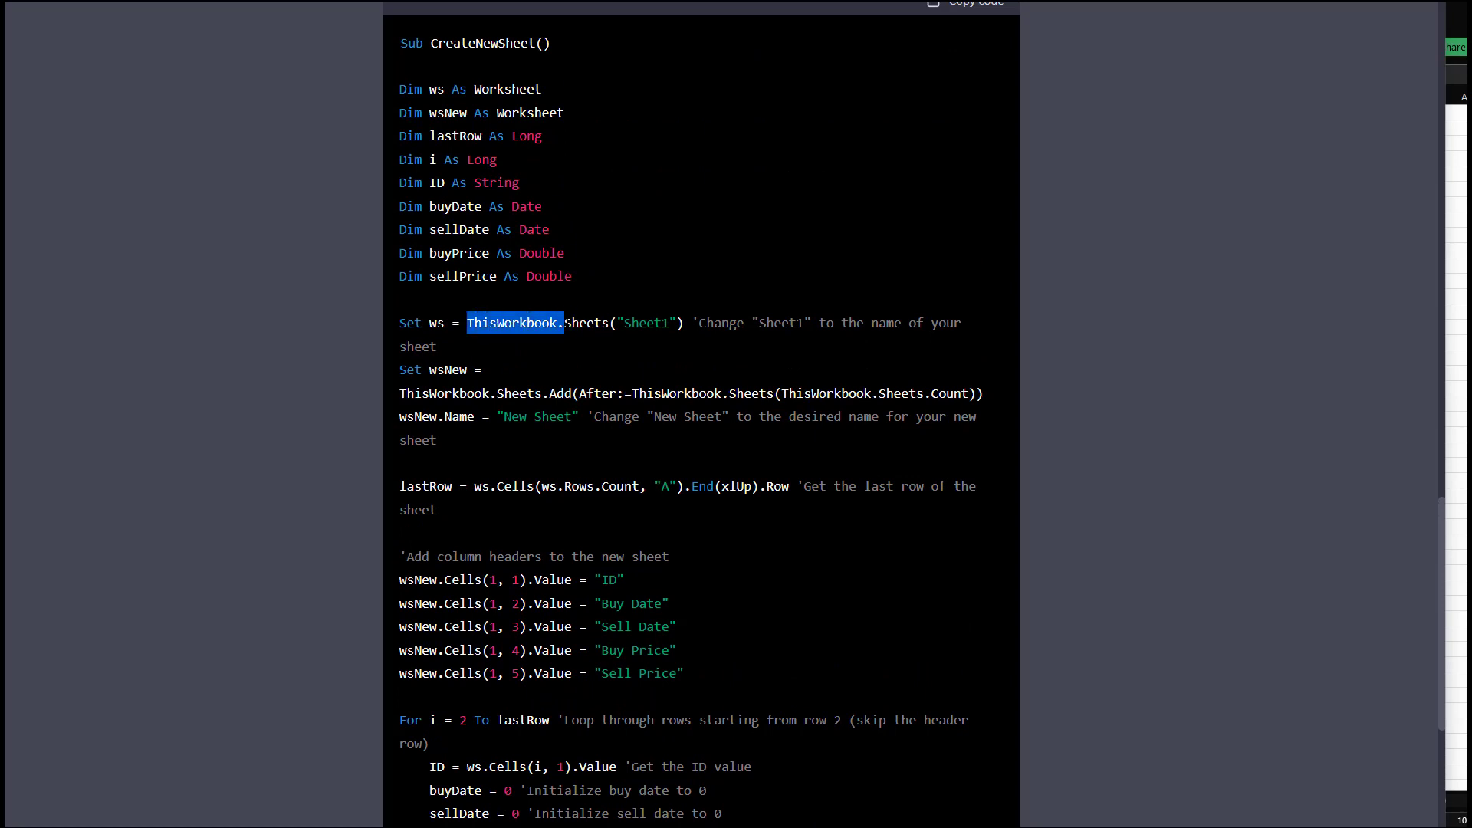
pyautogui.click(529, 346)
pyautogui.moveTo(473, 324); pyautogui.dragTo(573, 322)
pyautogui.click(502, 339)
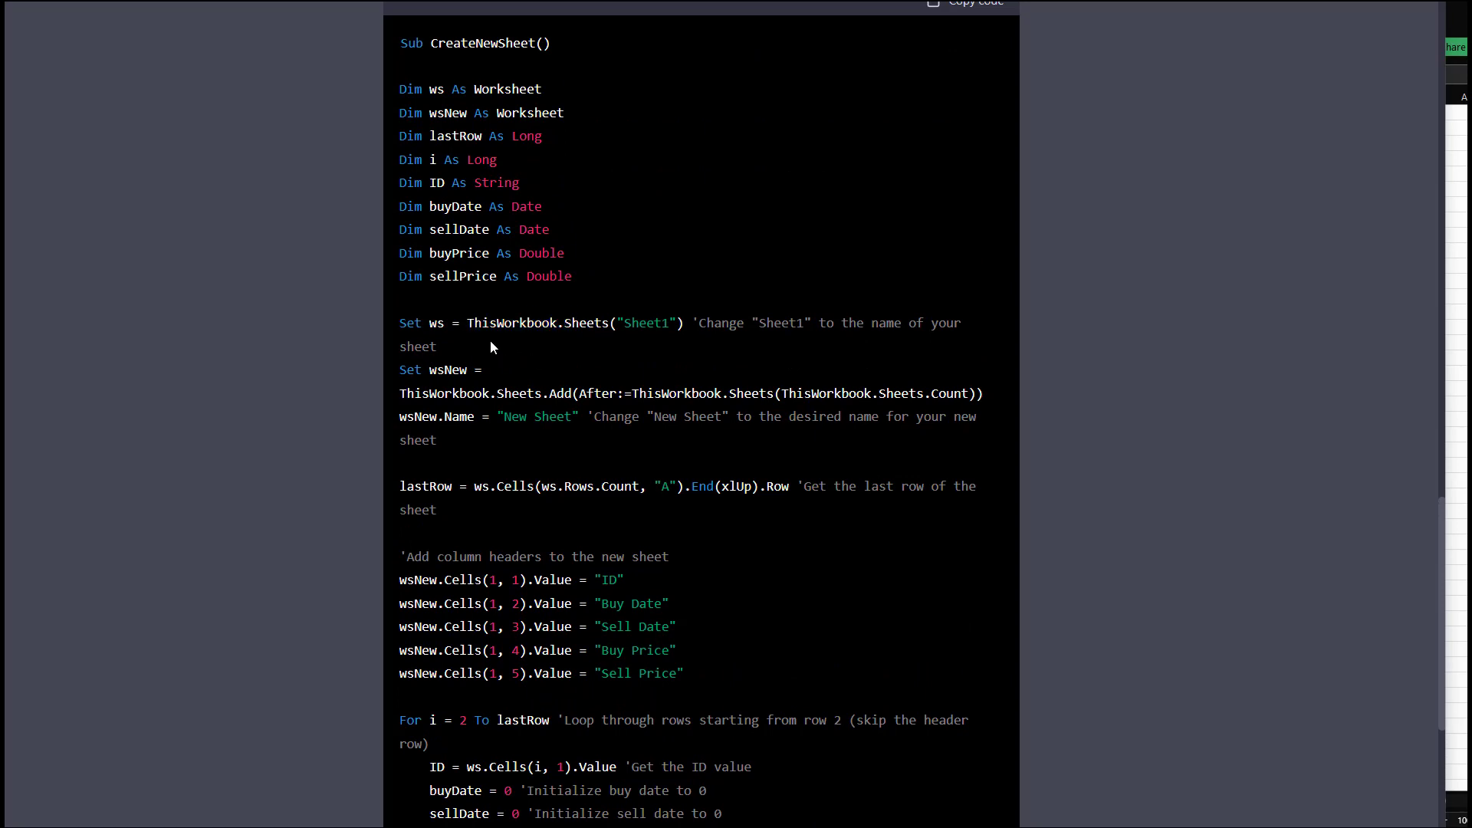
# Highlight part of the "Sheet1" name in the "Set ws" line and view the rest of the script and its usage notes.
pyautogui.scroll(-2, 666, 320)
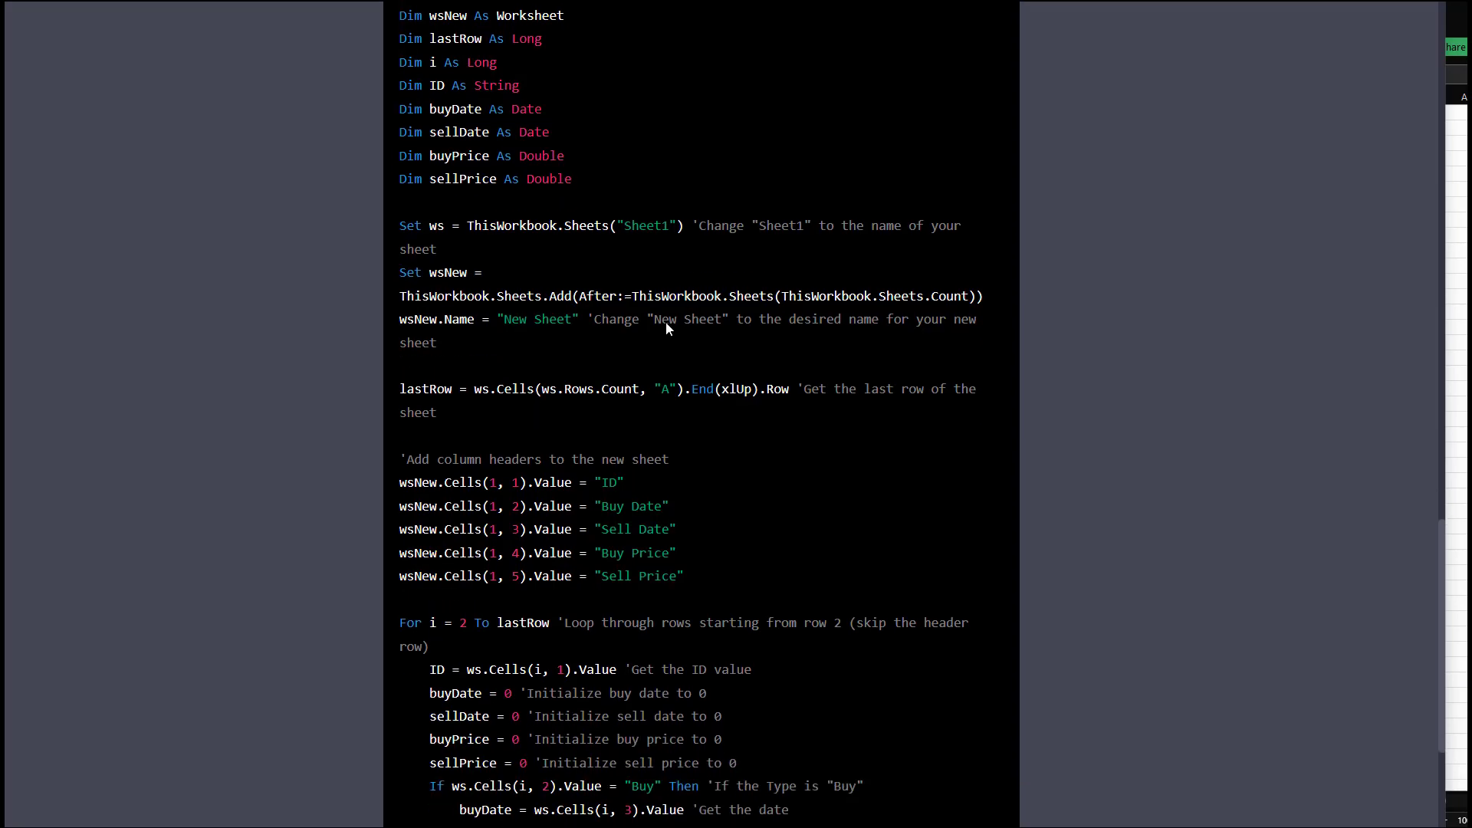
pyautogui.moveTo(639, 226); pyautogui.dragTo(646, 226)
pyautogui.scroll(-4, 628, 397)
pyautogui.scroll(4, 628, 398)
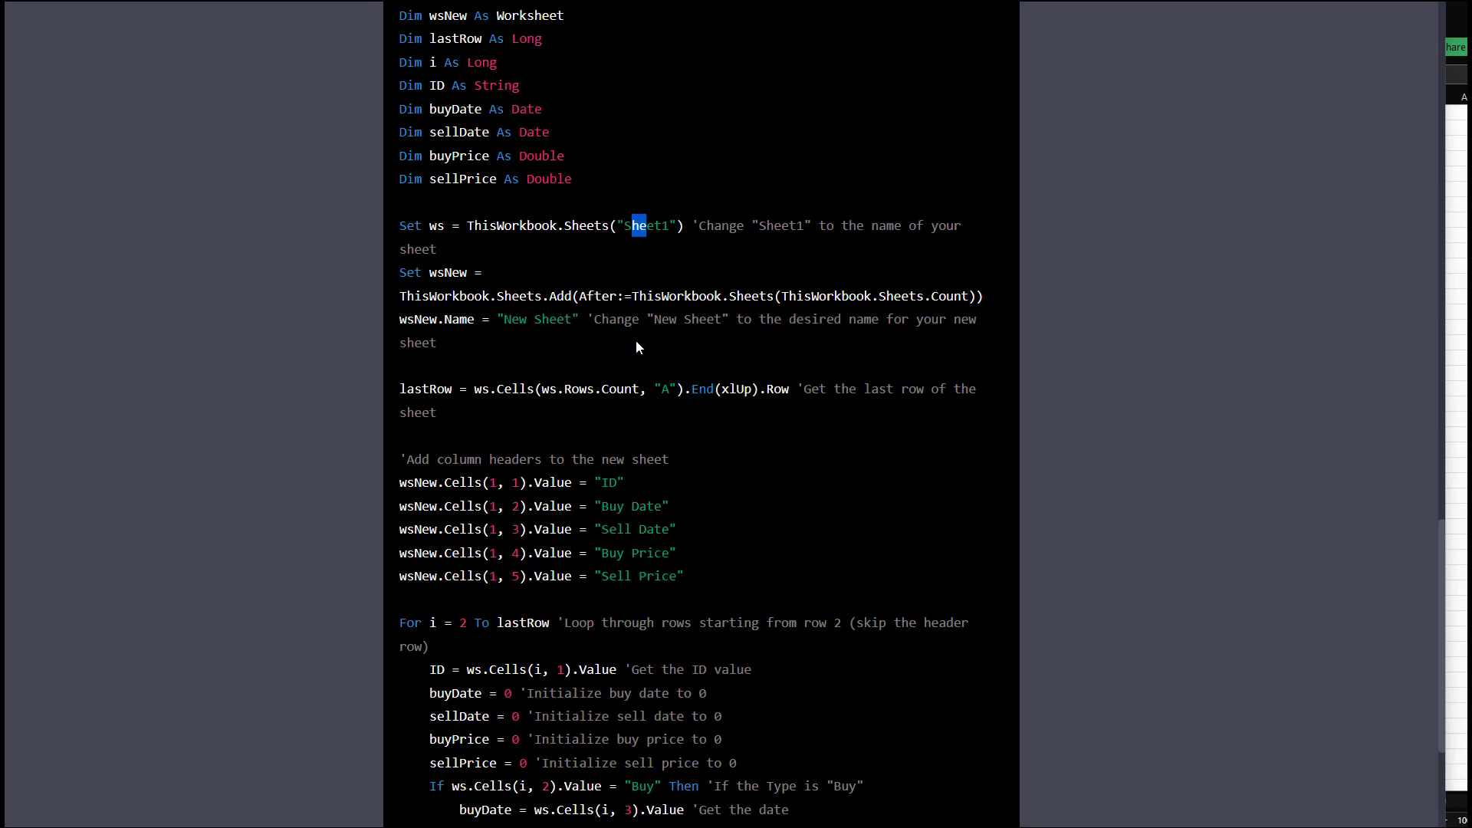
pyautogui.click(576, 348)
pyautogui.scroll(-6, 606, 407)
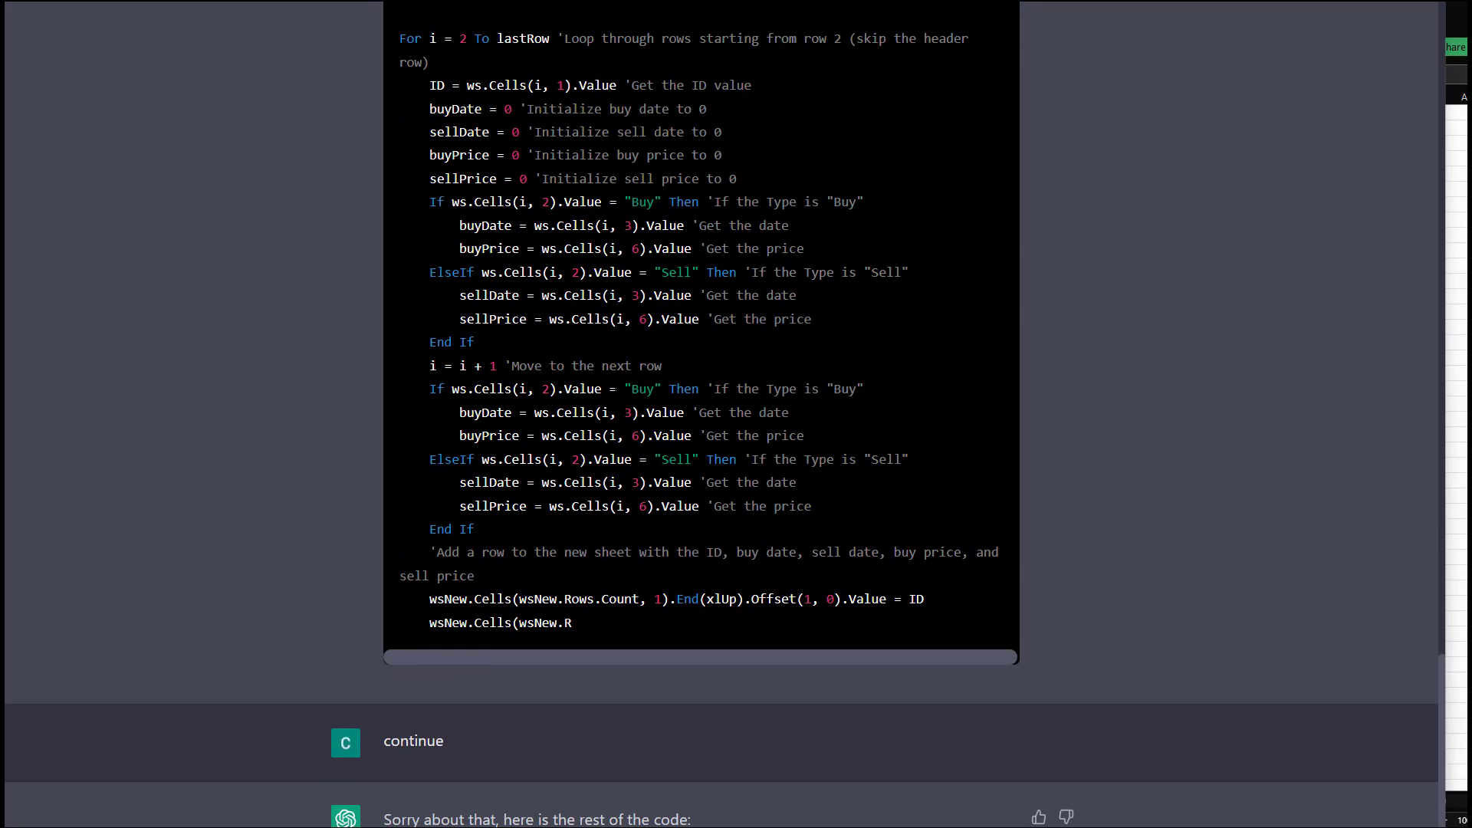
pyautogui.scroll(-6, 619, 391)
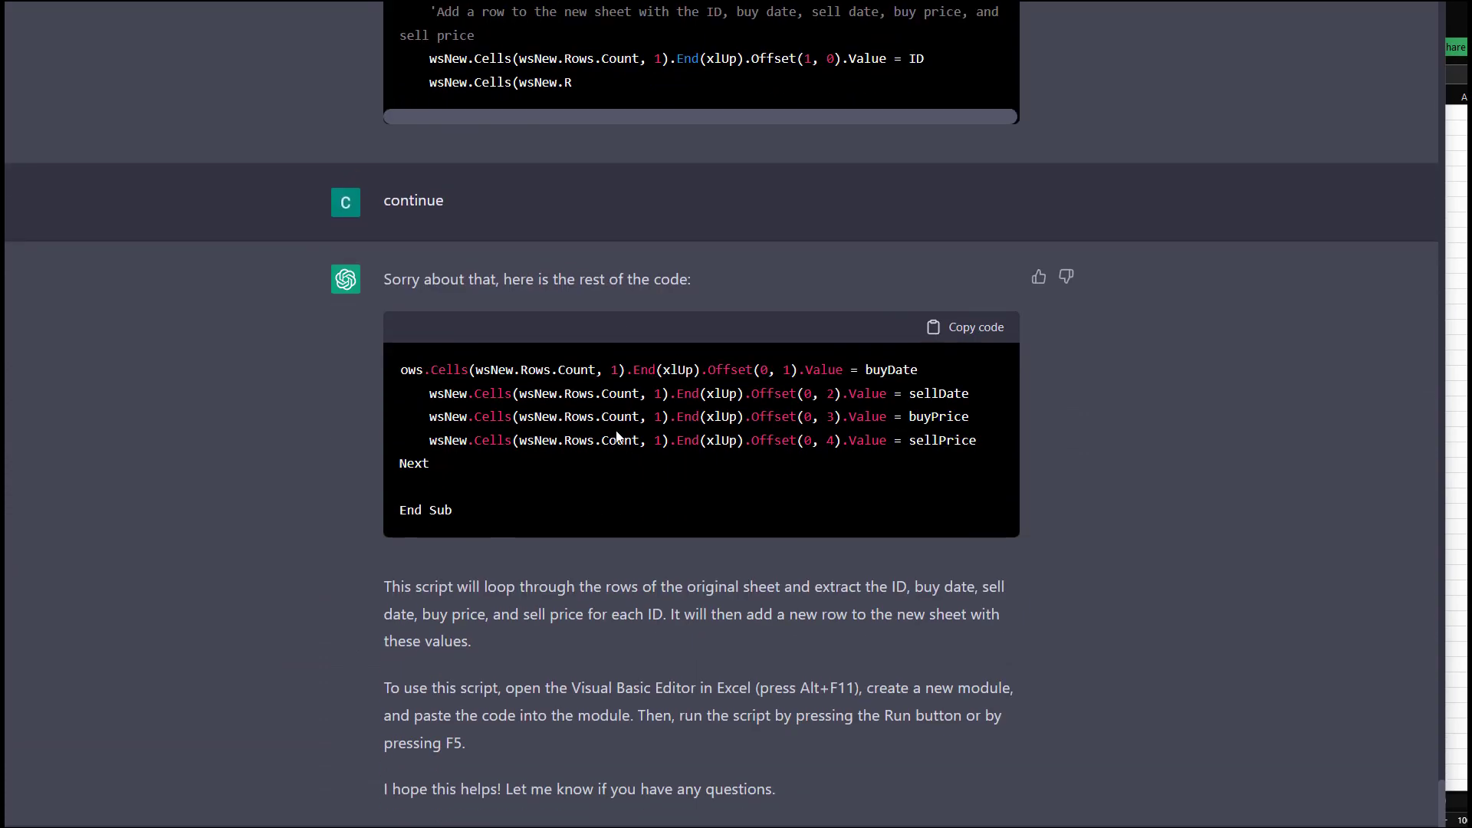
# Return to the first prompt and highlight its sample sheet with the ID, Type and Price columns.
pyautogui.scroll(15, 618, 437)
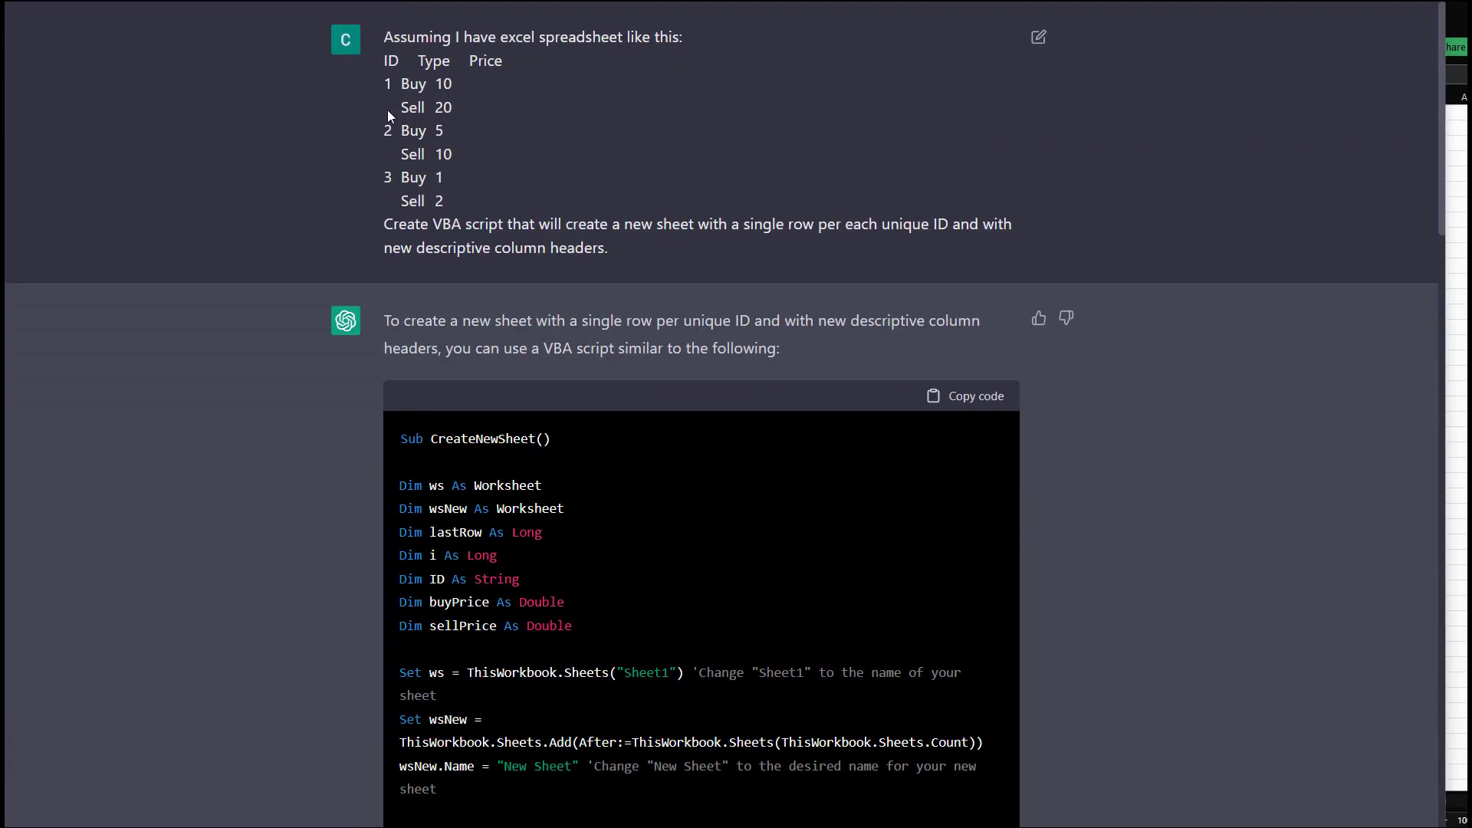
pyautogui.moveTo(383, 37); pyautogui.dragTo(430, 222)
pyautogui.scroll(-6, 505, 523)
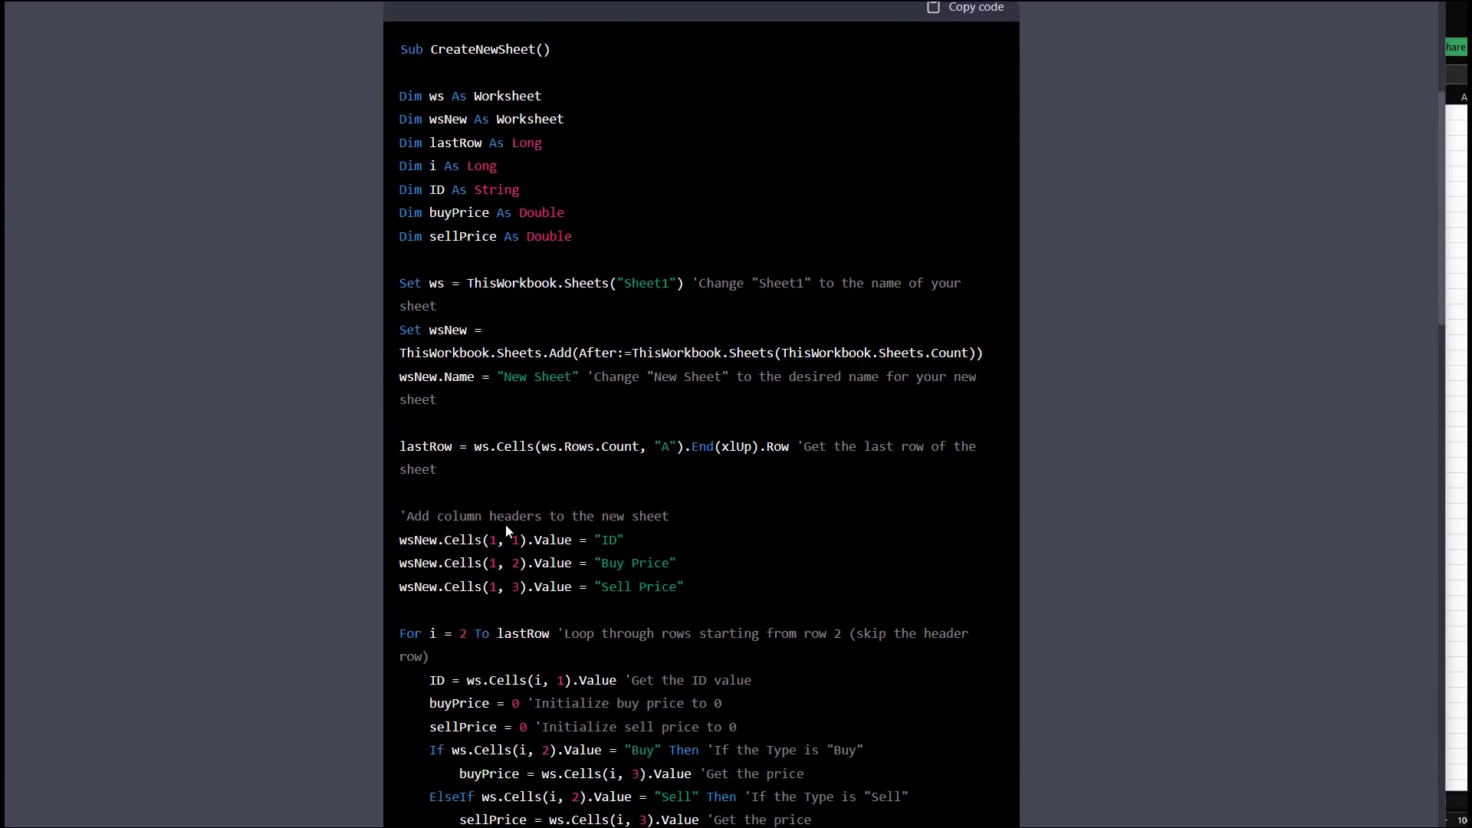
# Highlight the follow-up prompt to generalize the code together with its pasted buy and sell trade rows.
pyautogui.scroll(-8, 509, 486)
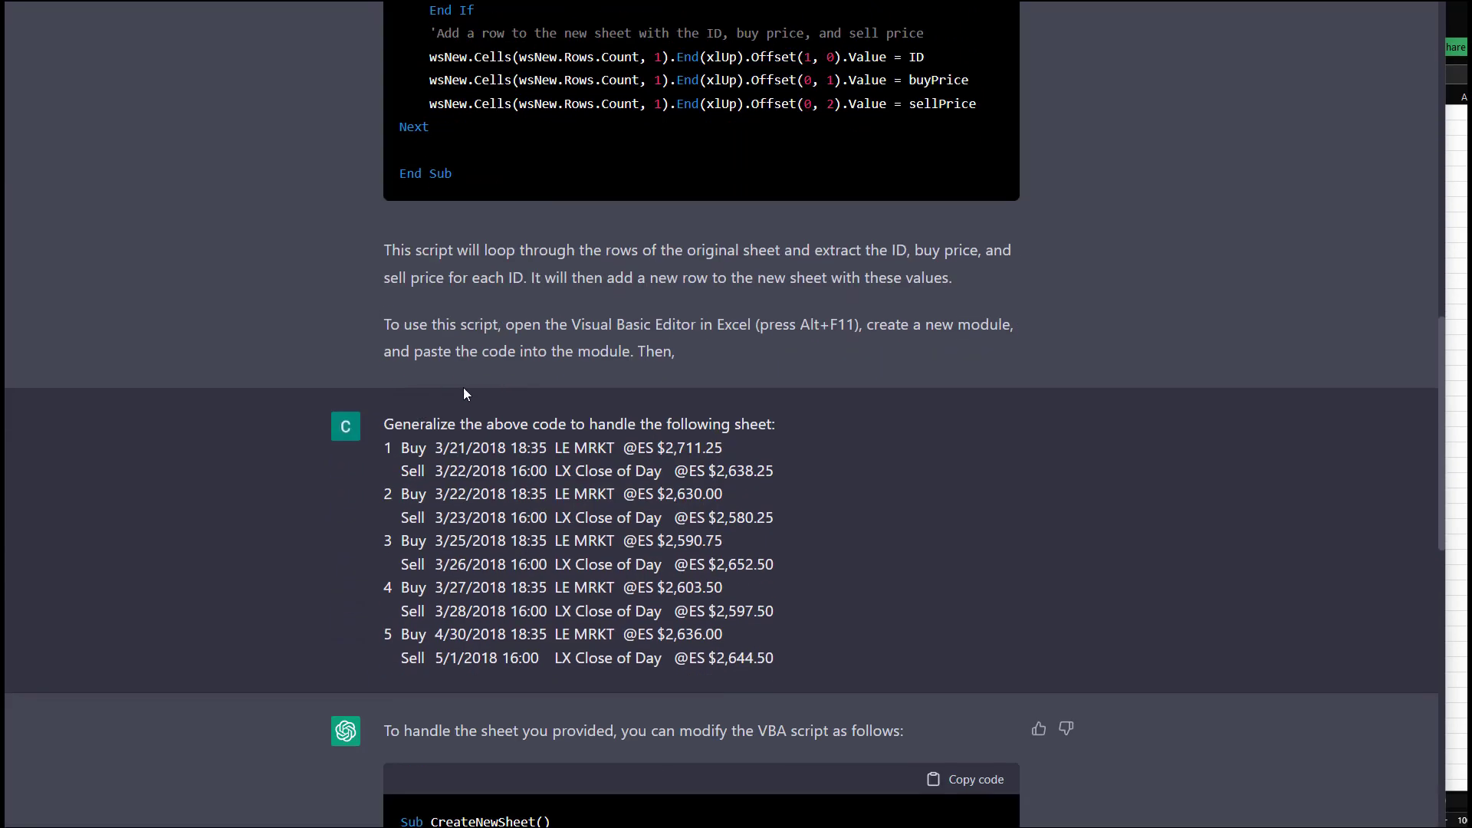
pyautogui.moveTo(432, 424); pyautogui.dragTo(616, 563)
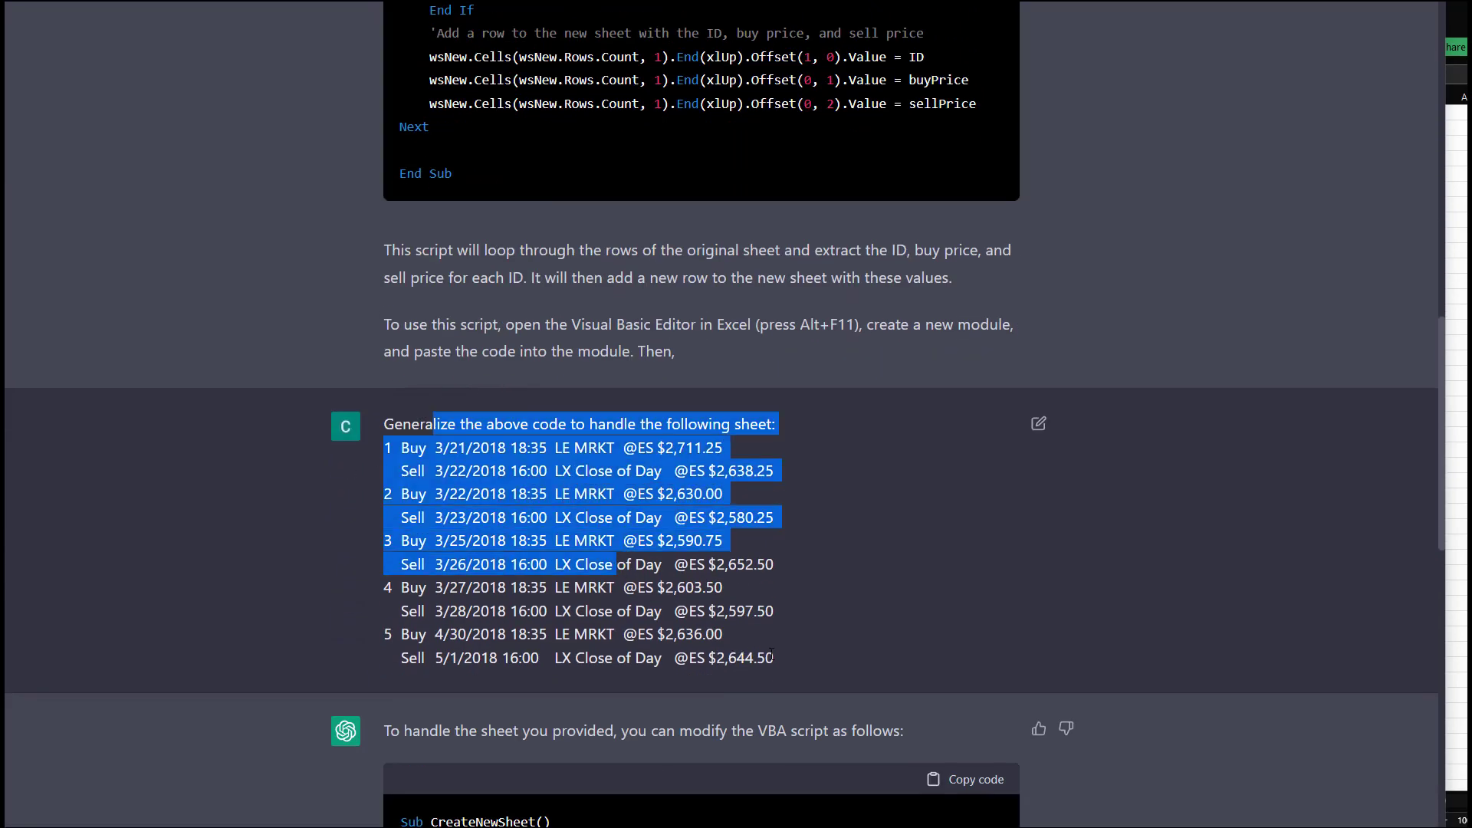
pyautogui.moveTo(775, 657); pyautogui.dragTo(457, 419)
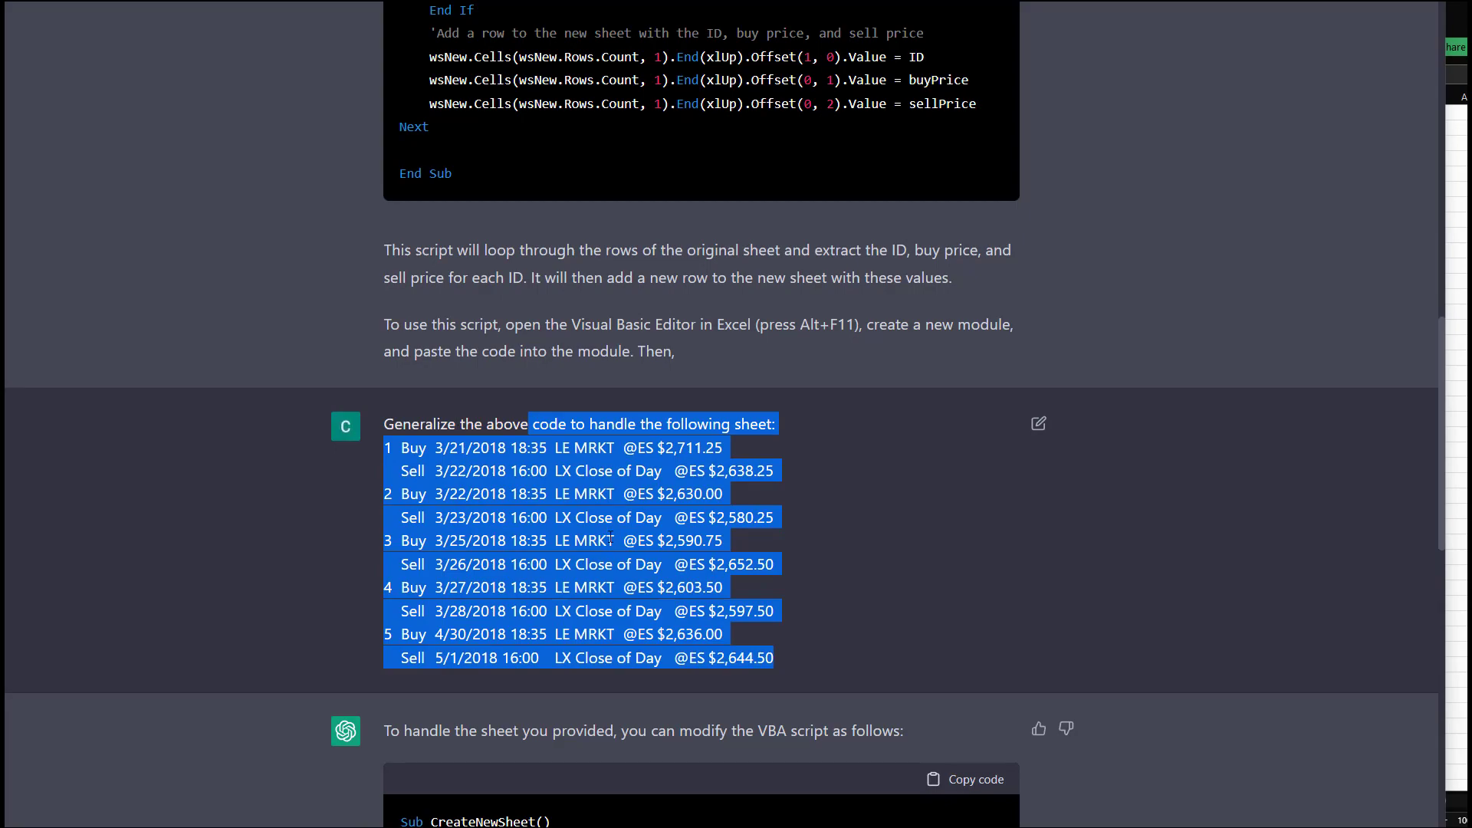
# Review the generalized script through its continuation and closing notes, and return to the start of the conversation.
pyautogui.scroll(-10, 610, 537)
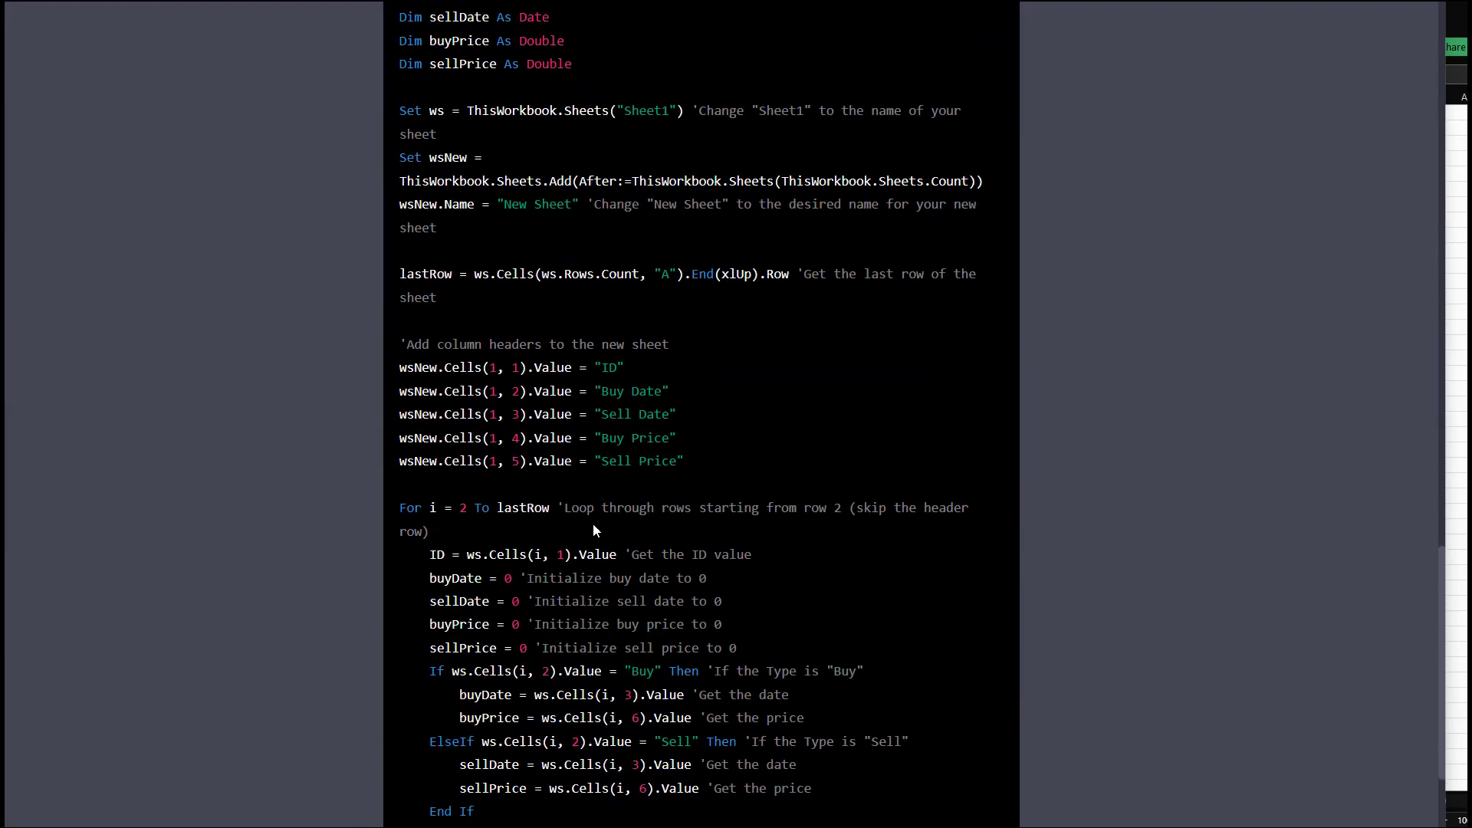
pyautogui.scroll(-15, 594, 525)
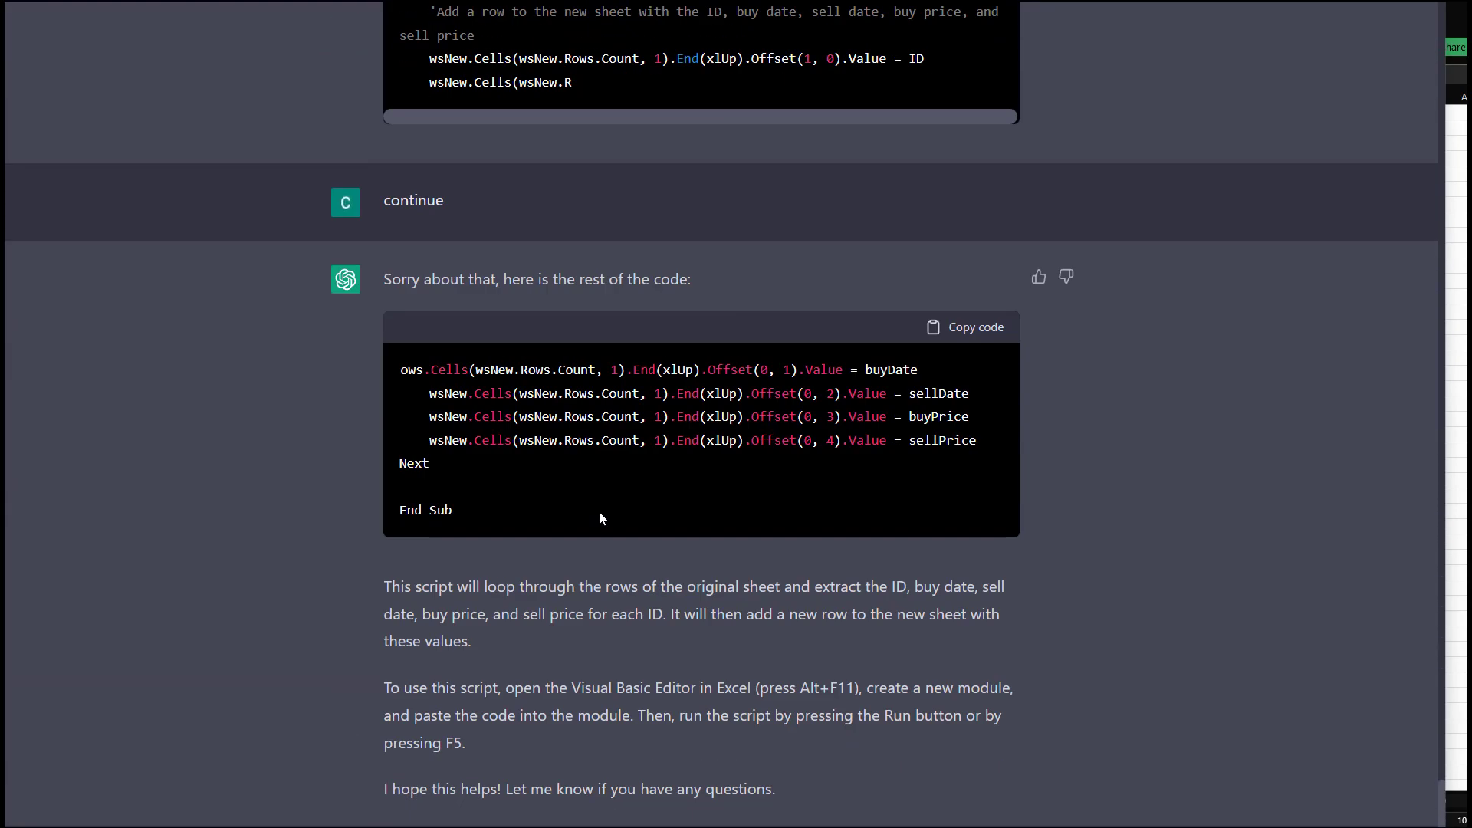
pyautogui.scroll(20, 600, 511)
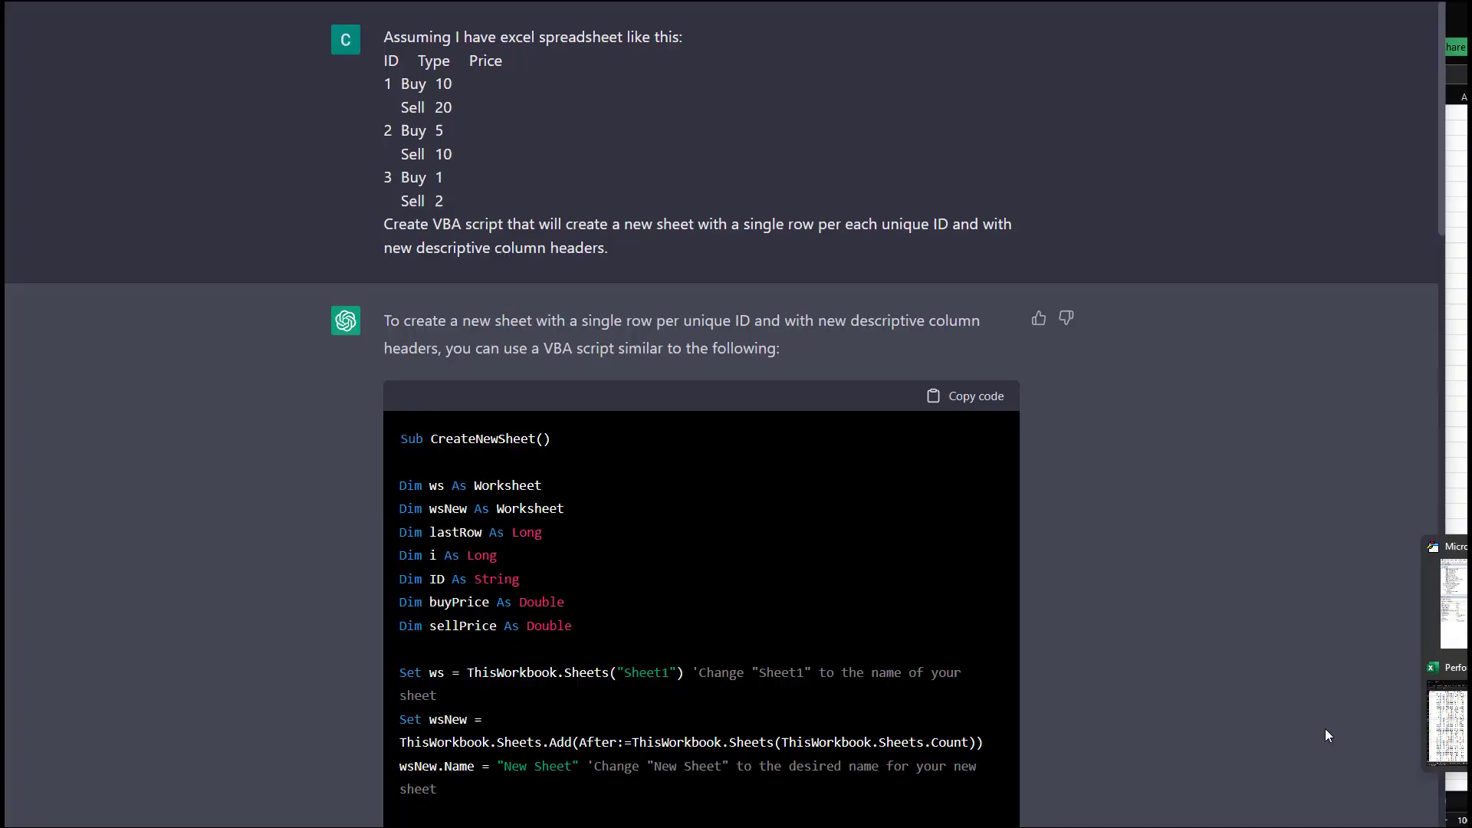
# Switch to the Performance_Report_Trades.xlsm workbook in Excel and show the Performance Summary sheet.
pyautogui.click(1446, 745)
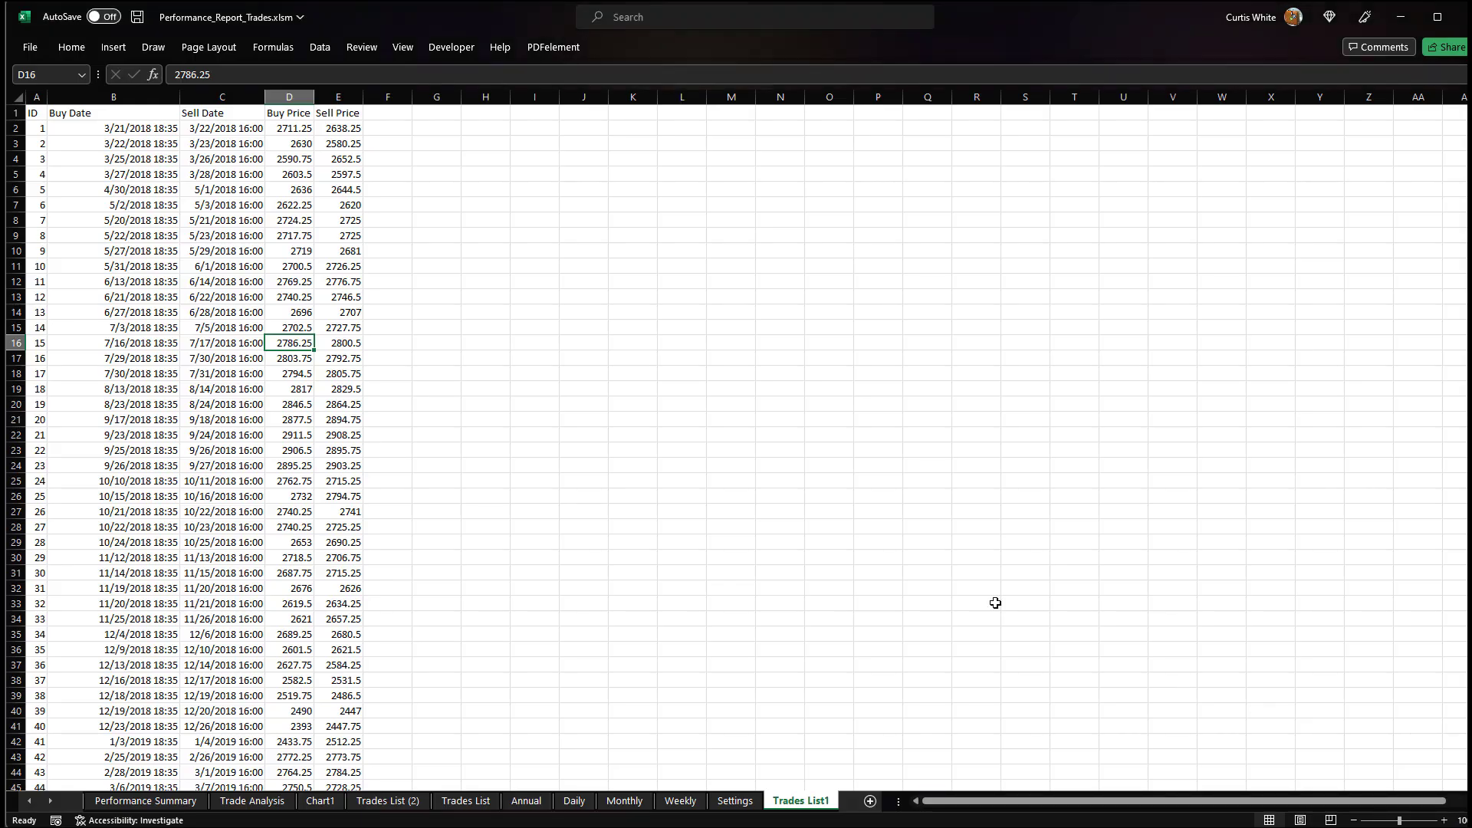
pyautogui.click(146, 801)
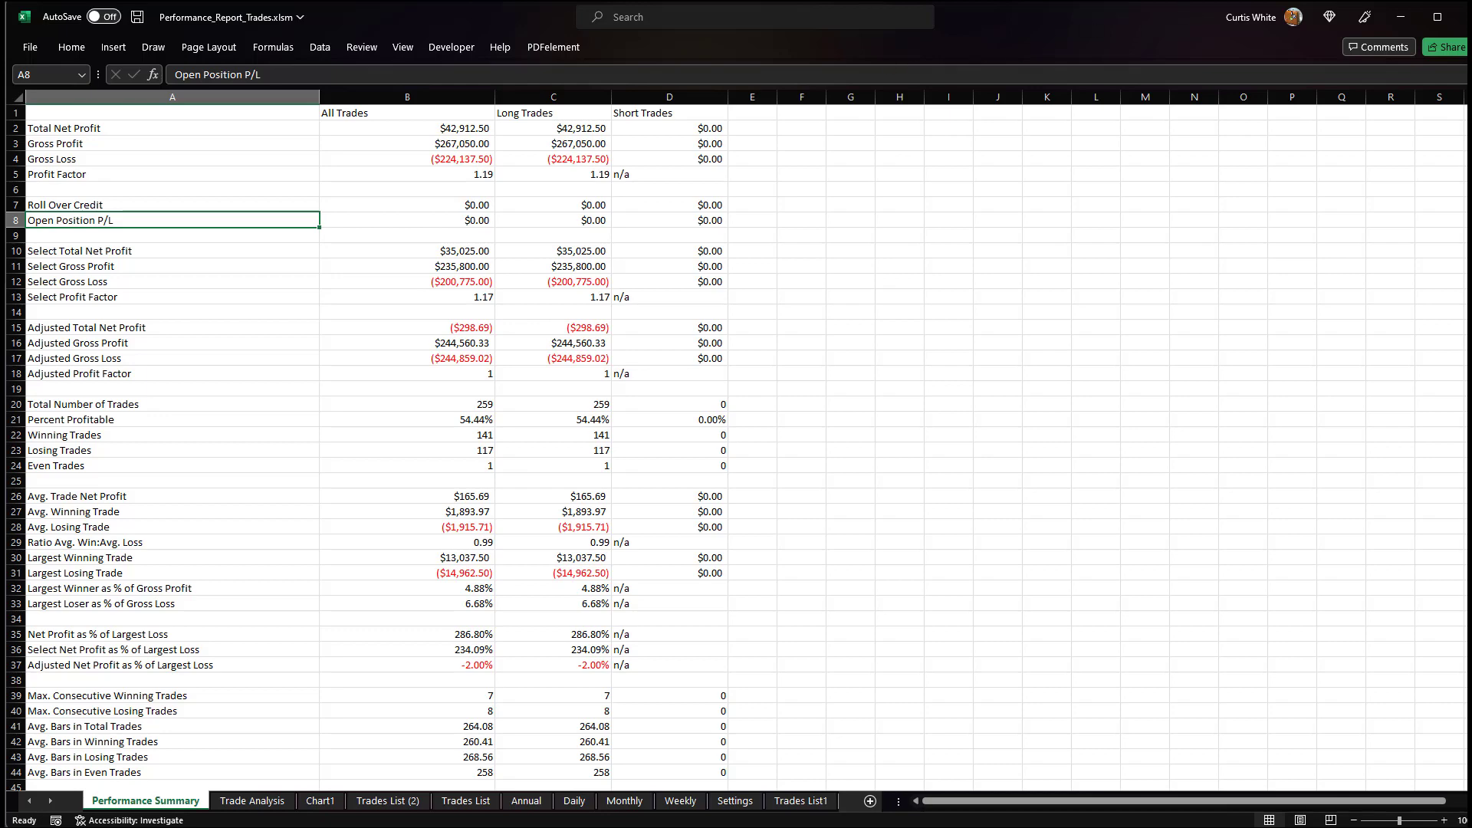
pyautogui.moveTo(1175, 36)
pyautogui.mouseDown()
pyautogui.moveTo(1167, 123)
pyautogui.moveTo(1180, 31)
pyautogui.mouseUp()
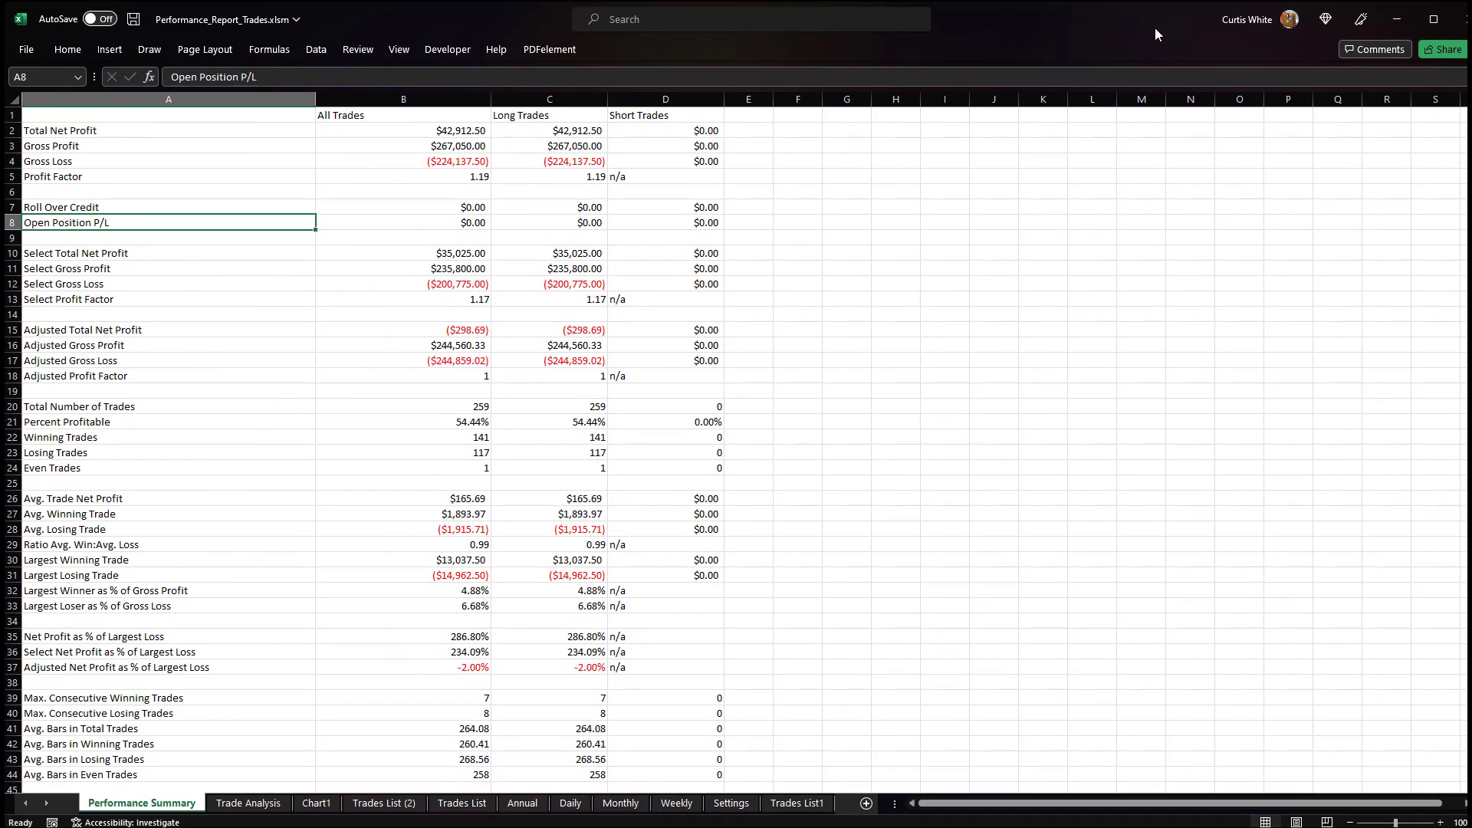